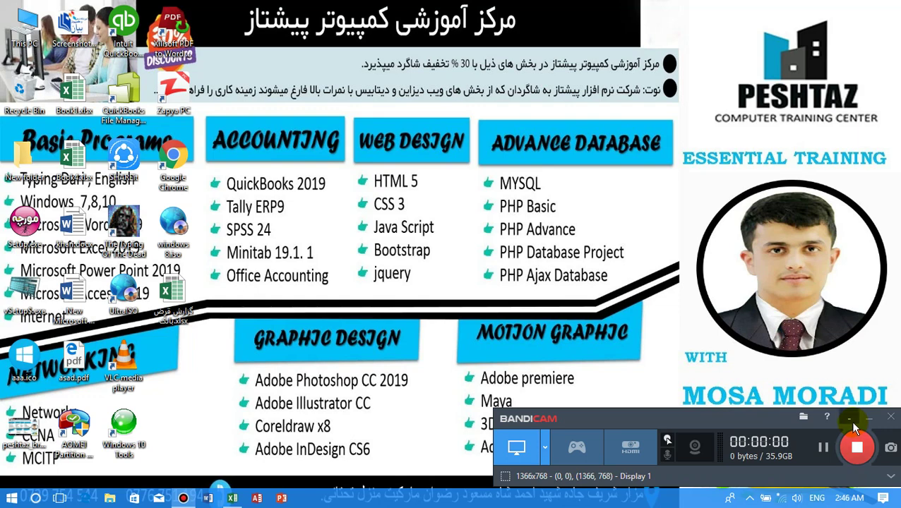
Refresh the Windows desktop and bring the blank Excel workbook Book1 to the front.
{"action": "right_click", "coordinate": [611, 161]}
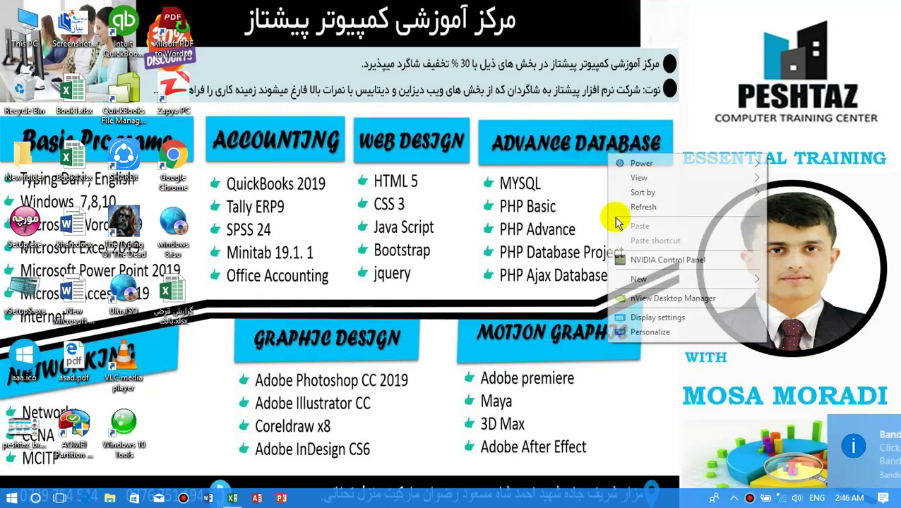
{"action": "left_click", "coordinate": [624, 203]}
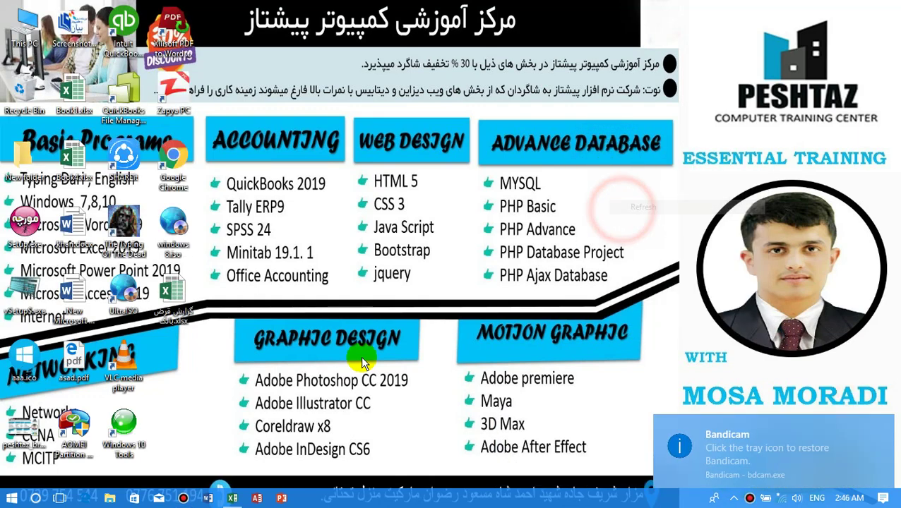
{"action": "left_click", "coordinate": [232, 498]}
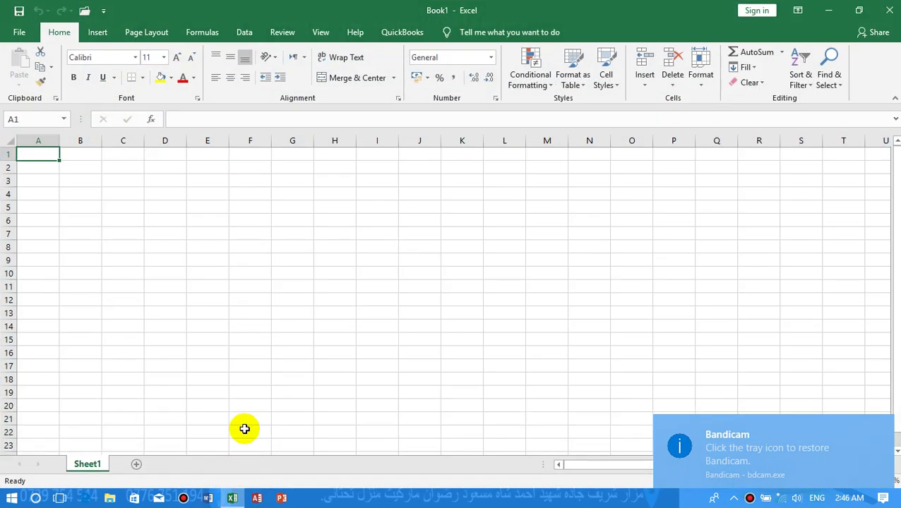
Switch the sheet to right-to-left and merge cells A3:A4.
{"action": "left_click", "coordinate": [146, 32]}
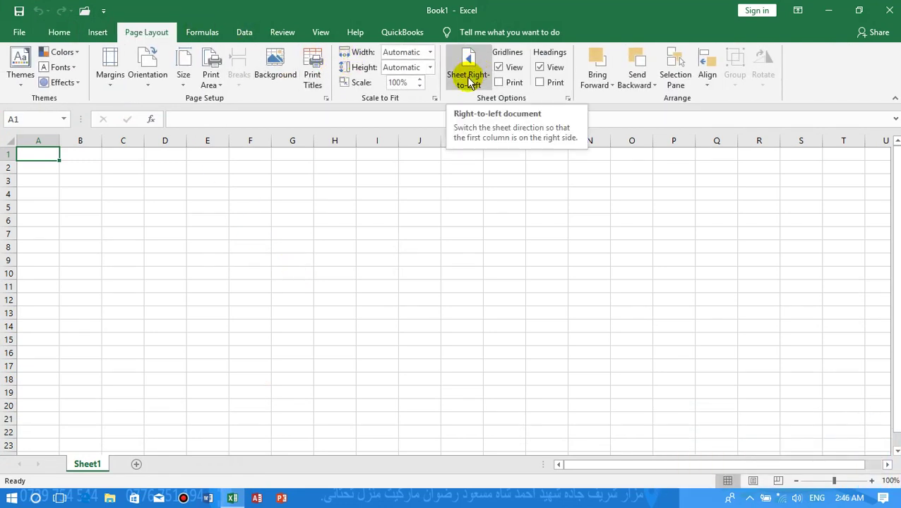
{"action": "left_click", "coordinate": [467, 81]}
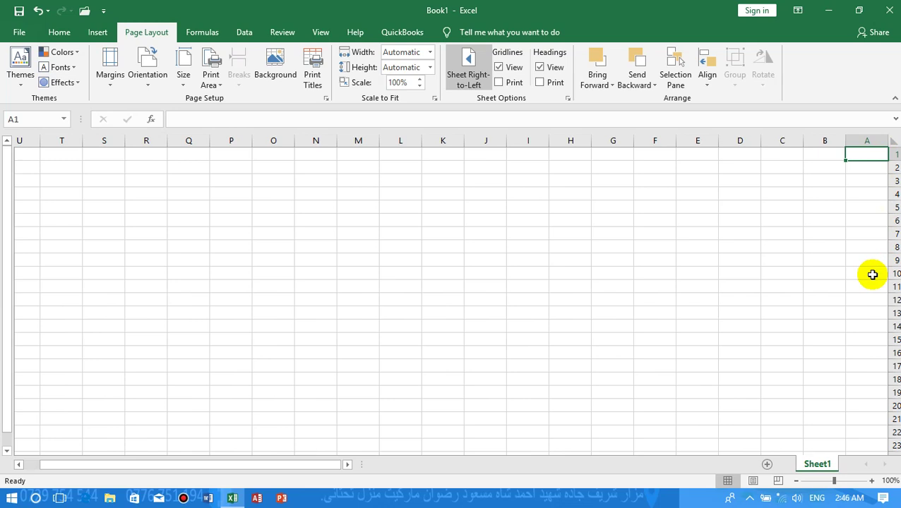
{"action": "scroll", "coordinate": [872, 274], "scroll_direction": "up", "scroll_amount": 3}
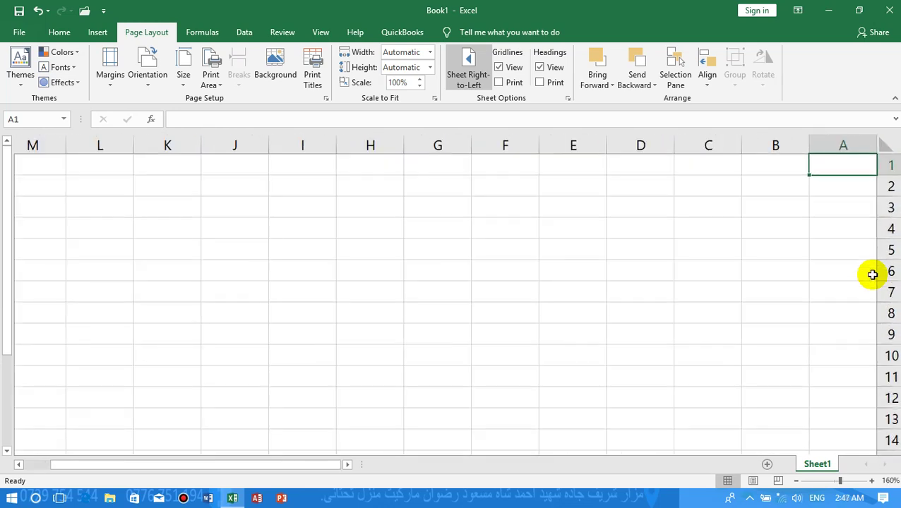
{"action": "scroll", "coordinate": [870, 273], "scroll_direction": "up", "scroll_amount": 3}
{"action": "left_click_drag", "start_coordinate": [847, 224], "coordinate": [844, 239]}
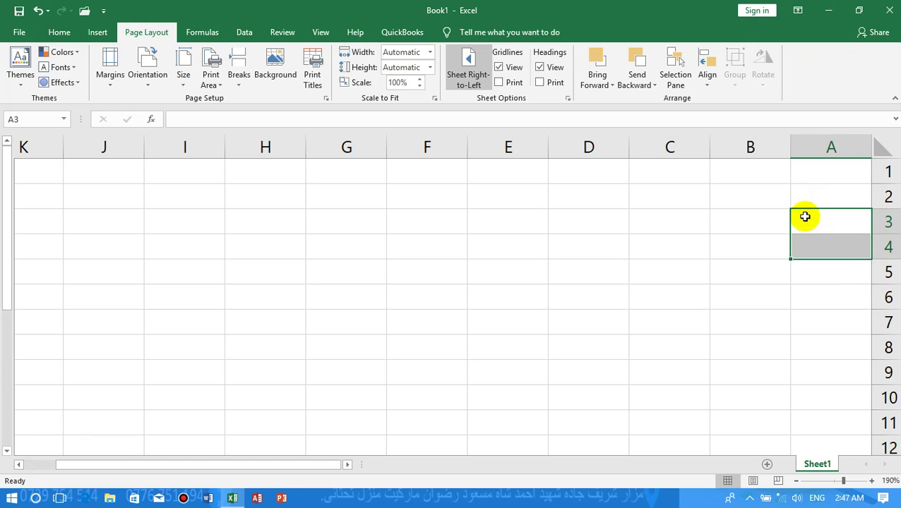
{"action": "left_click", "coordinate": [60, 35]}
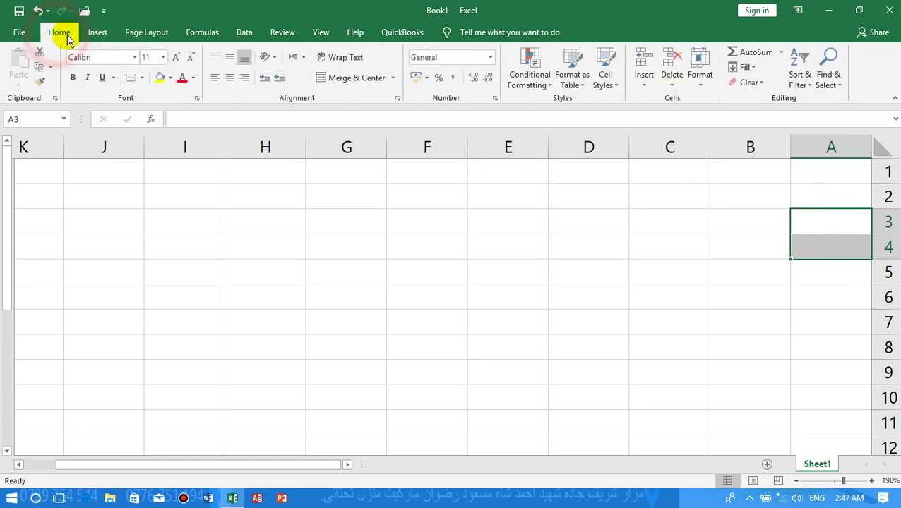
{"action": "left_click", "coordinate": [327, 80]}
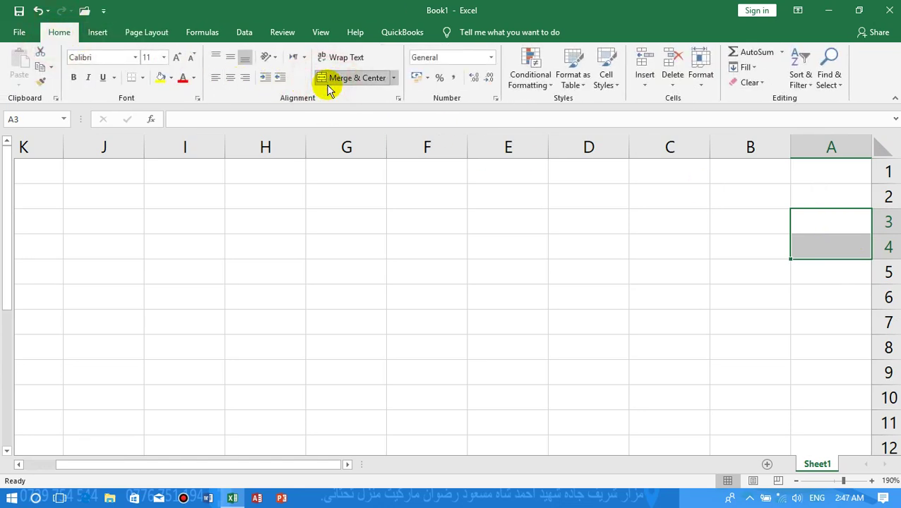
{"action": "left_click", "coordinate": [567, 292]}
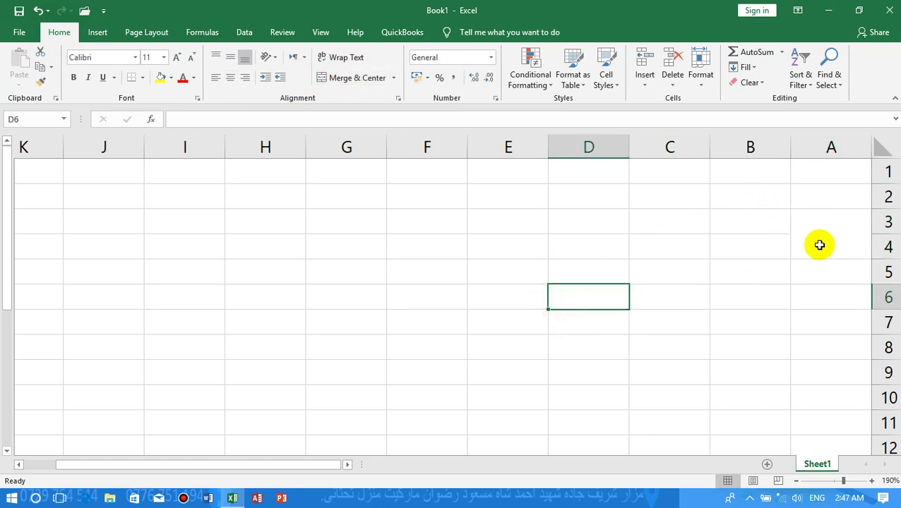
Enter شماره in merged A3:A4, make it vertical text, and autofit column A.
{"action": "left_click", "coordinate": [818, 246]}
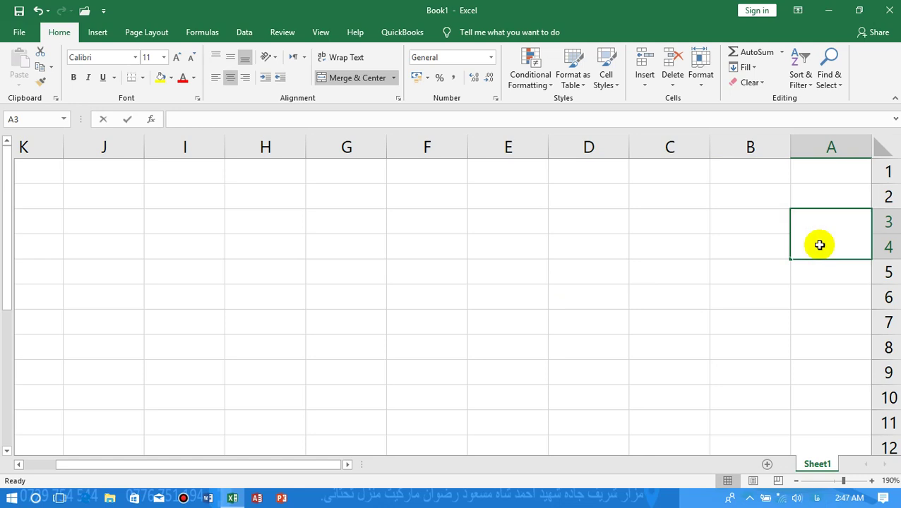
{"action": "type", "text": "شماره"}
{"action": "left_click", "coordinate": [800, 300]}
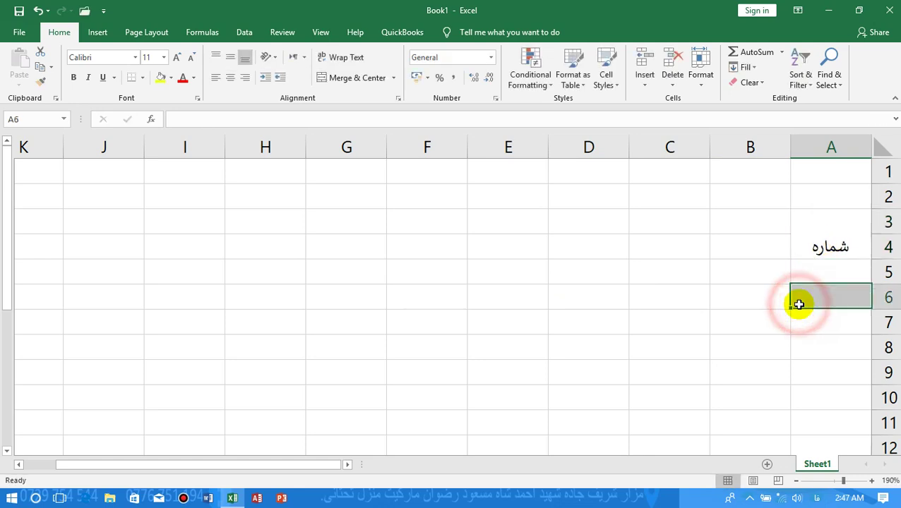
{"action": "left_click", "coordinate": [833, 248]}
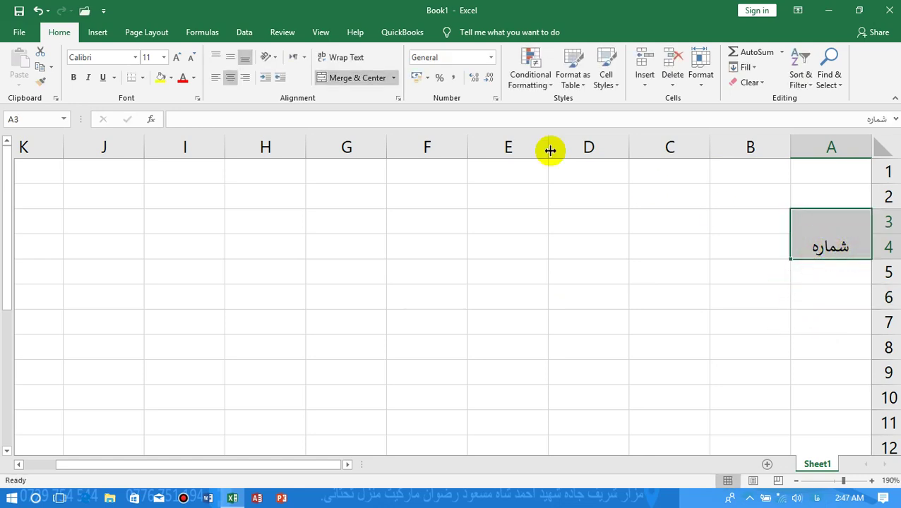
{"action": "left_click", "coordinate": [273, 56]}
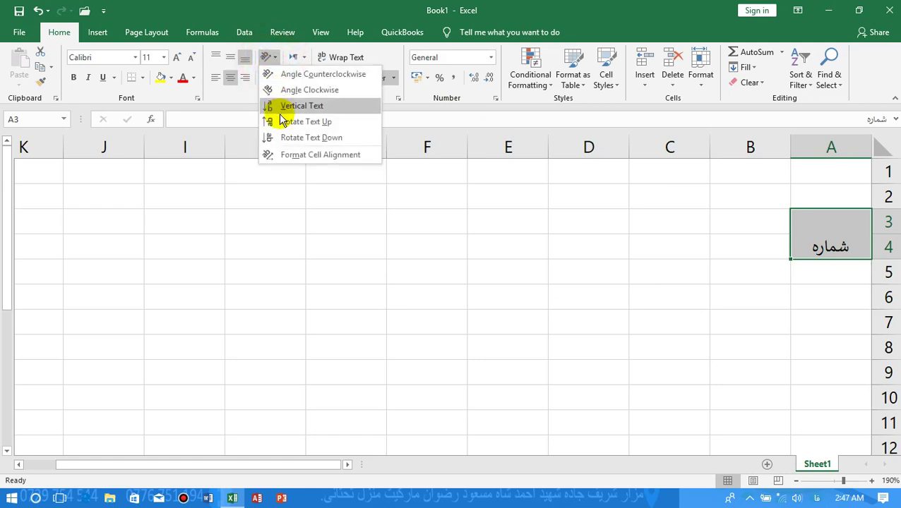
{"action": "left_click", "coordinate": [281, 105]}
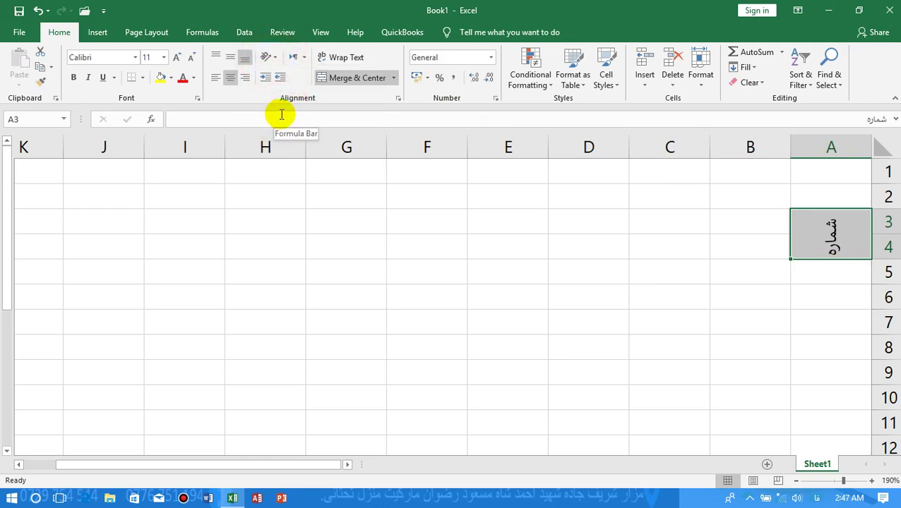
{"action": "left_click_drag", "start_coordinate": [792, 136], "coordinate": [792, 136]}
{"action": "double_click", "coordinate": [792, 136]}
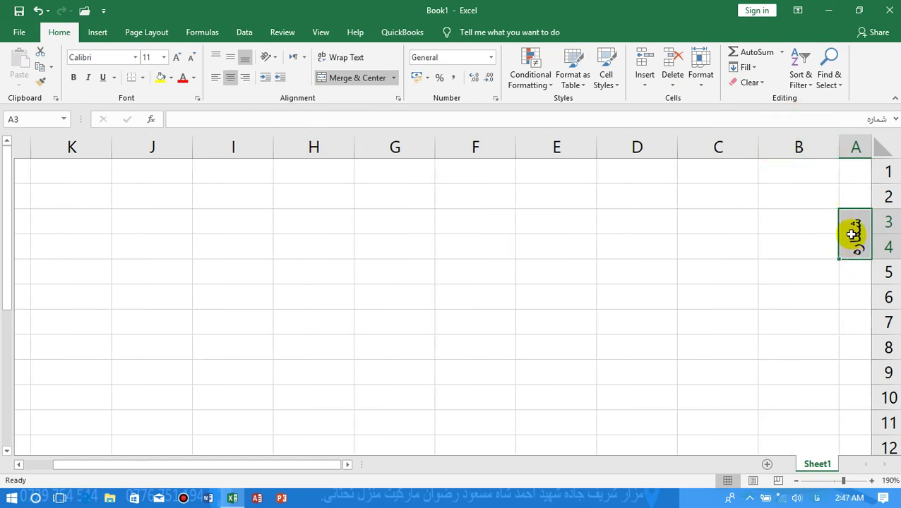
Merge B3:B4 and copy that merged format across columns C to J with Format Painter.
{"action": "left_click", "coordinate": [812, 290]}
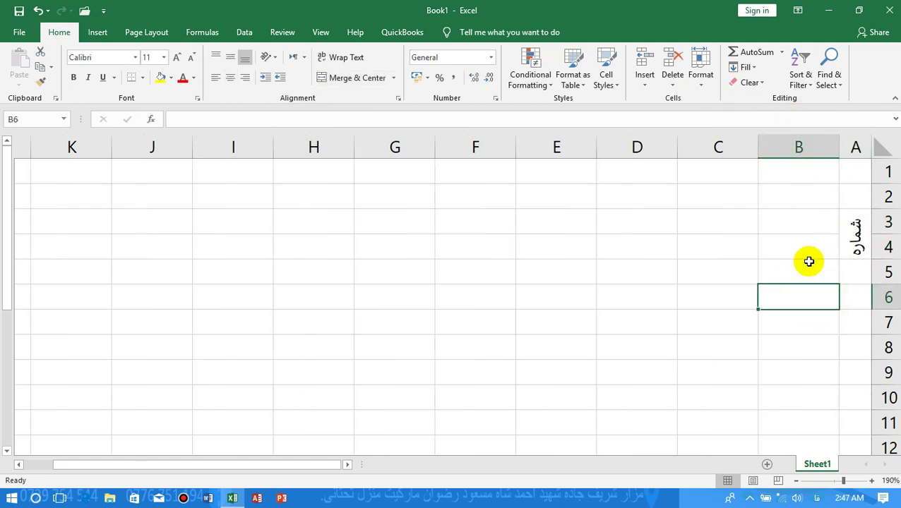
{"action": "left_click", "coordinate": [803, 248]}
{"action": "left_click_drag", "start_coordinate": [799, 240], "coordinate": [794, 228]}
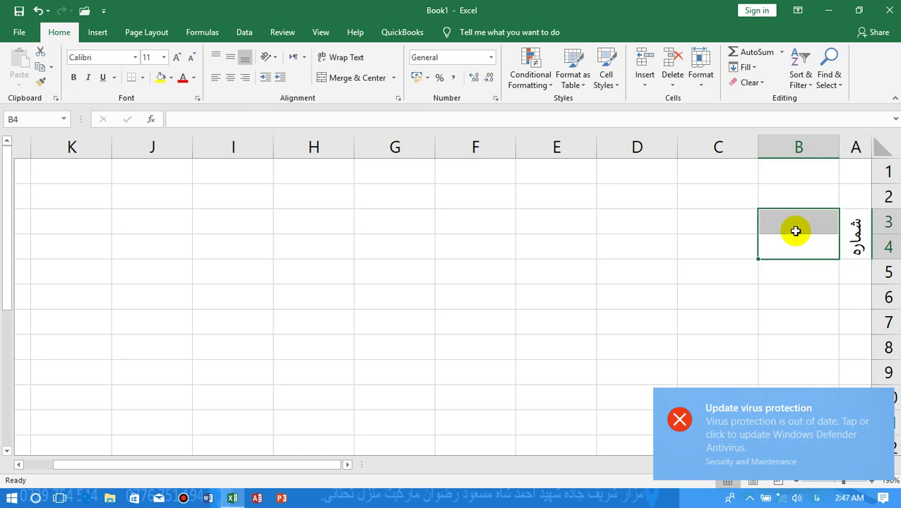
{"action": "mouse_move", "coordinate": [748, 248]}
{"action": "left_mouse_down"}
{"action": "mouse_move", "coordinate": [746, 224]}
{"action": "mouse_move", "coordinate": [778, 225]}
{"action": "left_mouse_up"}
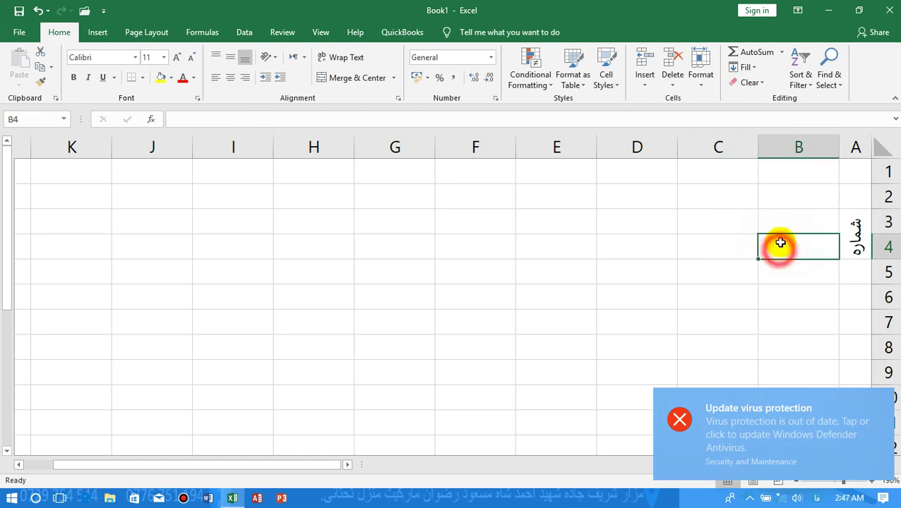
{"action": "left_click", "coordinate": [360, 78]}
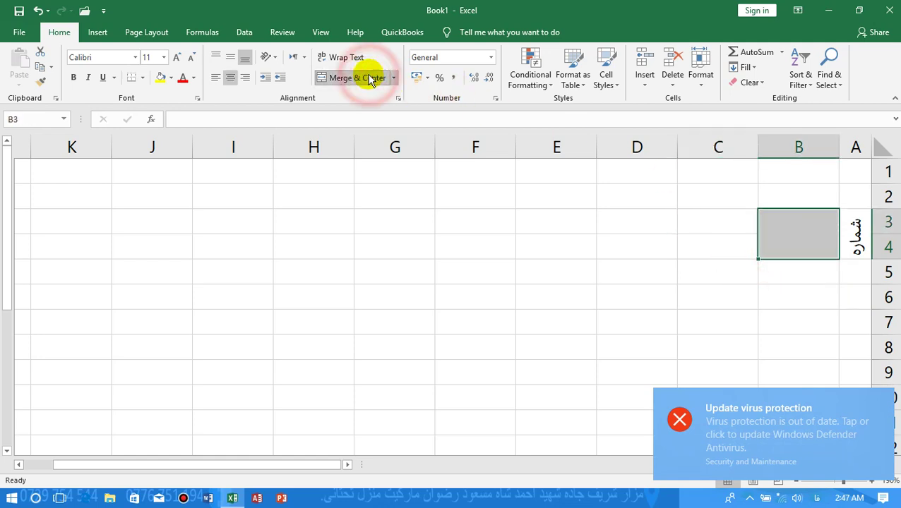
{"action": "left_click_drag", "start_coordinate": [767, 259], "coordinate": [784, 245]}
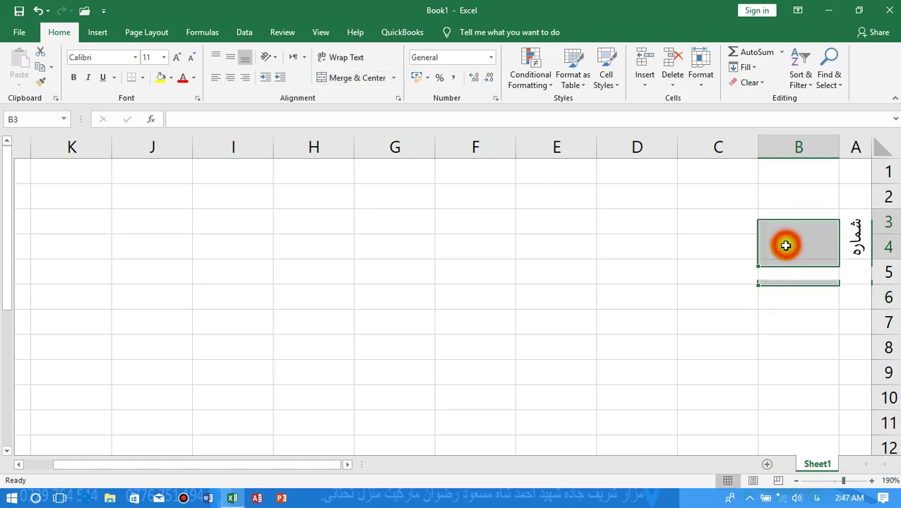
{"action": "left_click", "coordinate": [40, 82]}
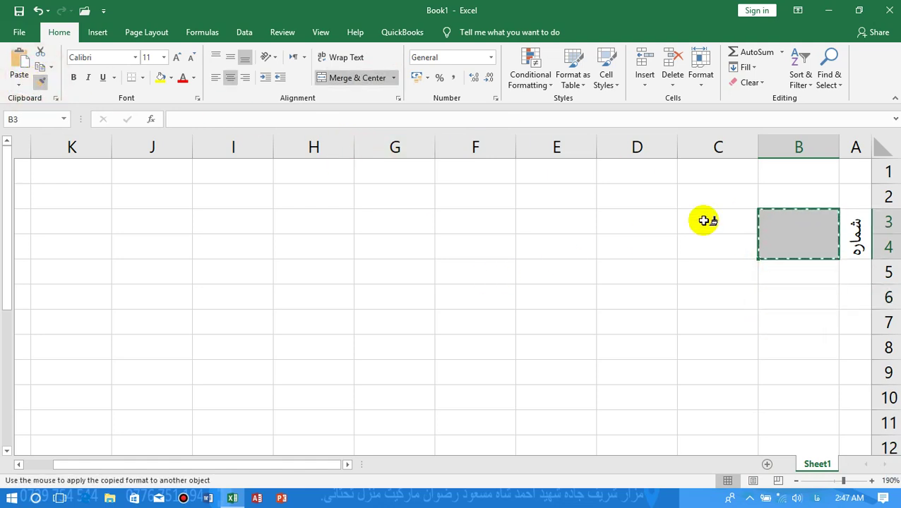
{"action": "mouse_move", "coordinate": [711, 244]}
{"action": "left_mouse_down"}
{"action": "mouse_move", "coordinate": [647, 219]}
{"action": "mouse_move", "coordinate": [181, 227]}
{"action": "left_mouse_up"}
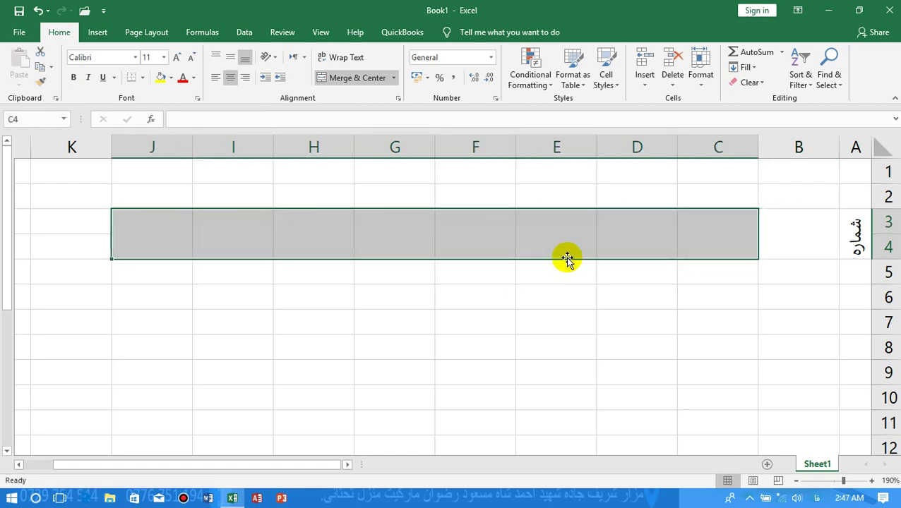
{"action": "left_click", "coordinate": [703, 230]}
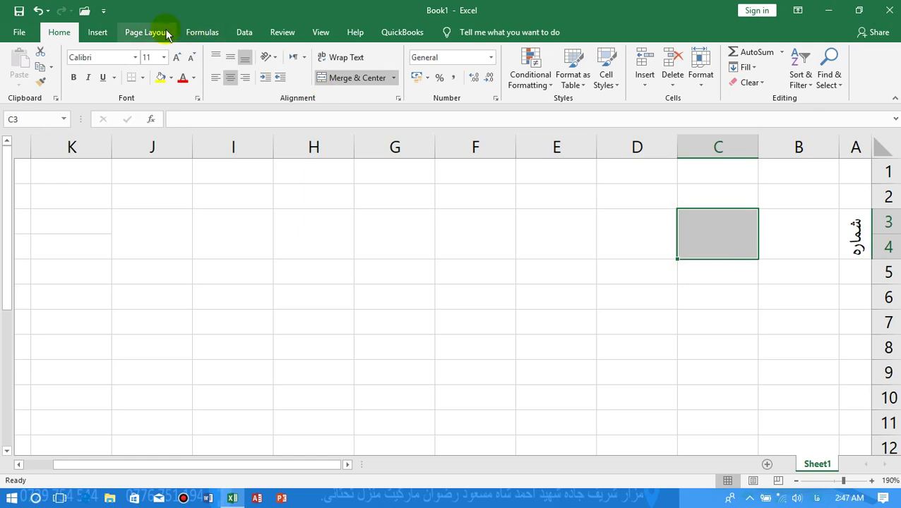
Set the page orientation to landscape.
{"action": "left_click", "coordinate": [148, 32]}
{"action": "left_click", "coordinate": [141, 79]}
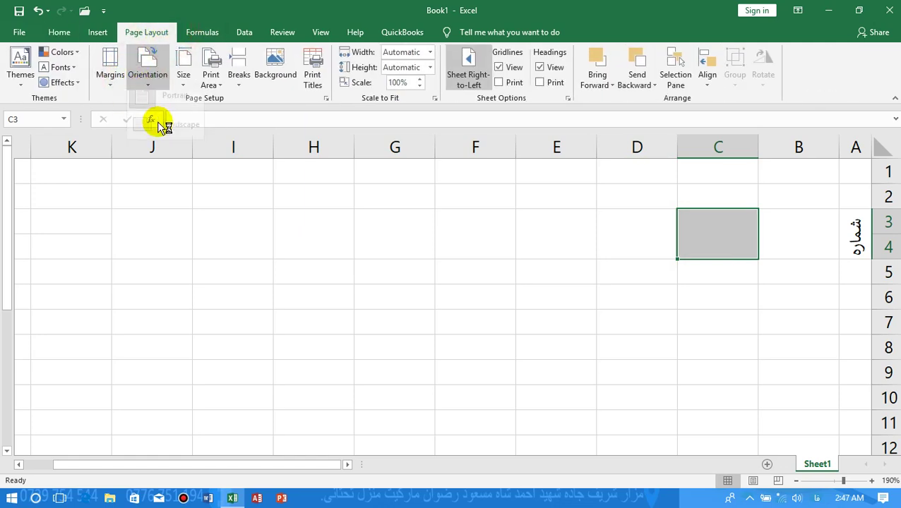
{"action": "left_click", "coordinate": [157, 133]}
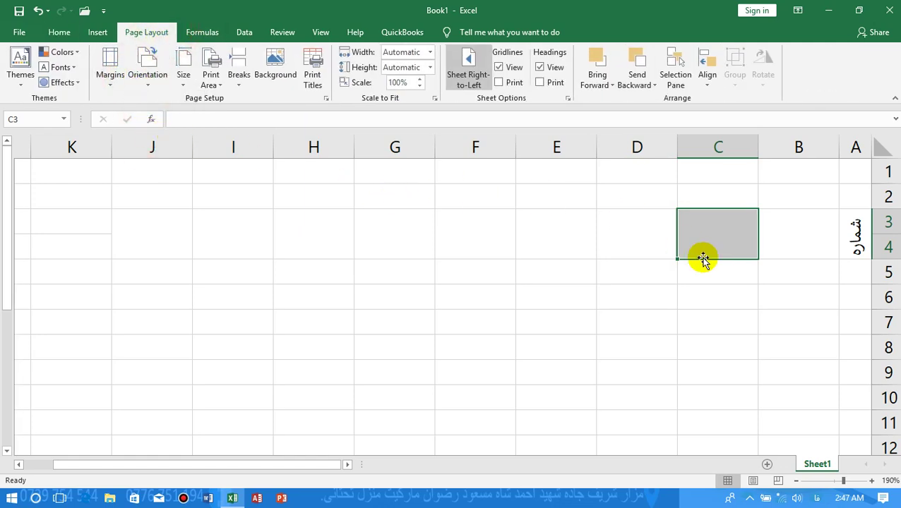
Enter اسم in merged cell B3:B4 and select the header band B3:J4.
{"action": "left_click", "coordinate": [720, 287]}
{"action": "left_click", "coordinate": [761, 243]}
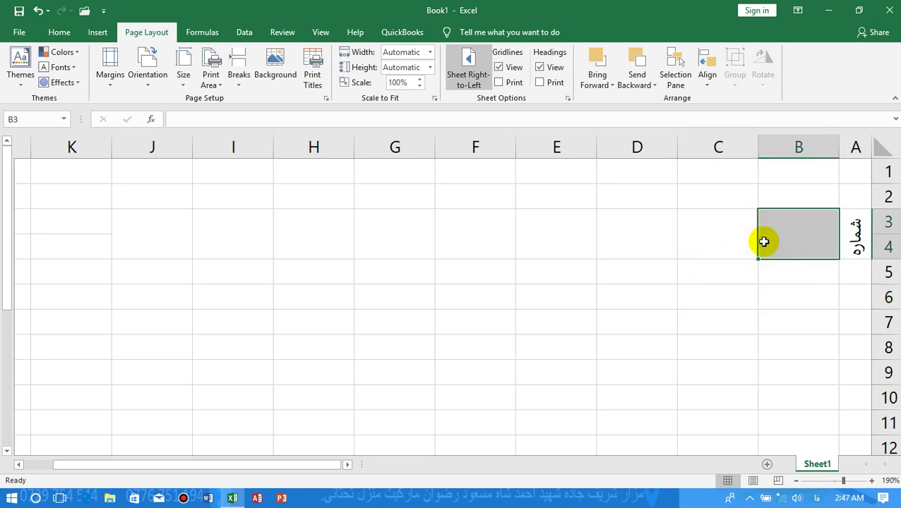
{"action": "type", "text": "اس"}
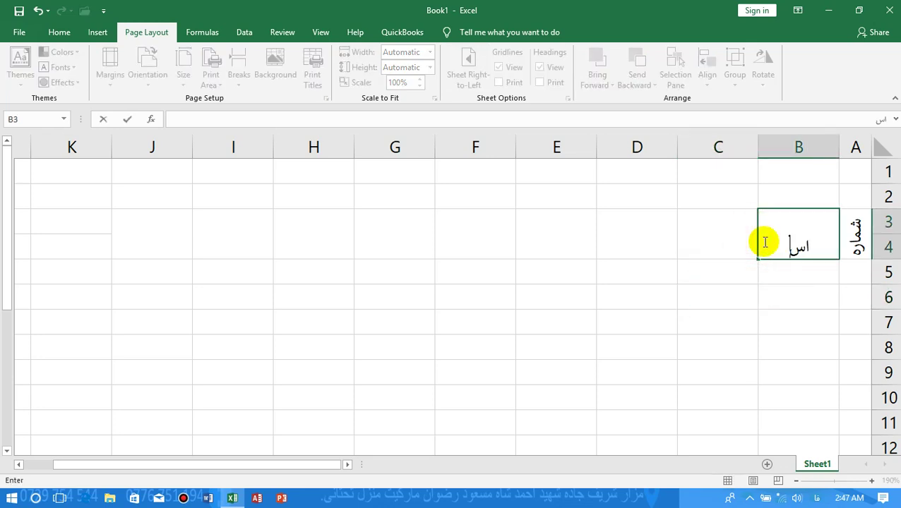
{"action": "type", "text": "م"}
{"action": "key", "text": "Return"}
{"action": "left_click", "coordinate": [764, 242]}
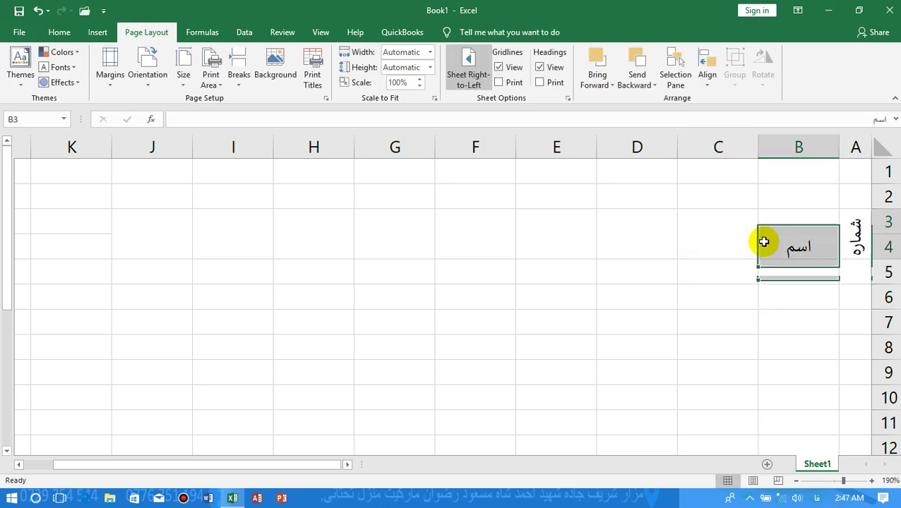
{"action": "left_click_drag", "start_coordinate": [764, 242], "coordinate": [171, 254]}
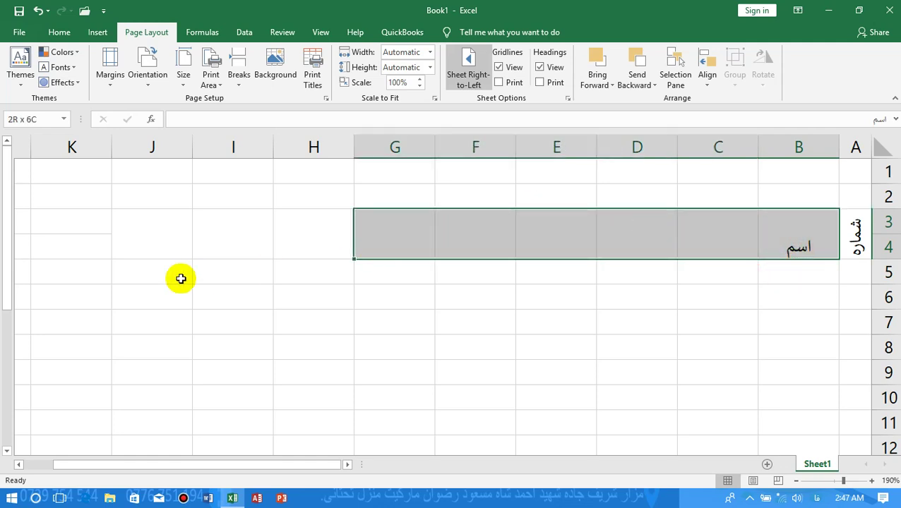
Format the header band as bold, font size 12, vertically centred.
{"action": "left_click", "coordinate": [59, 32]}
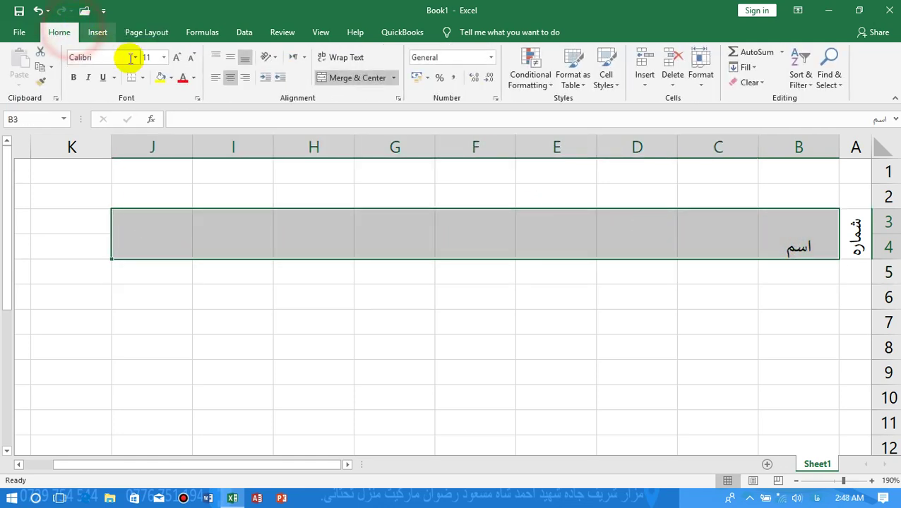
{"action": "left_click", "coordinate": [230, 56]}
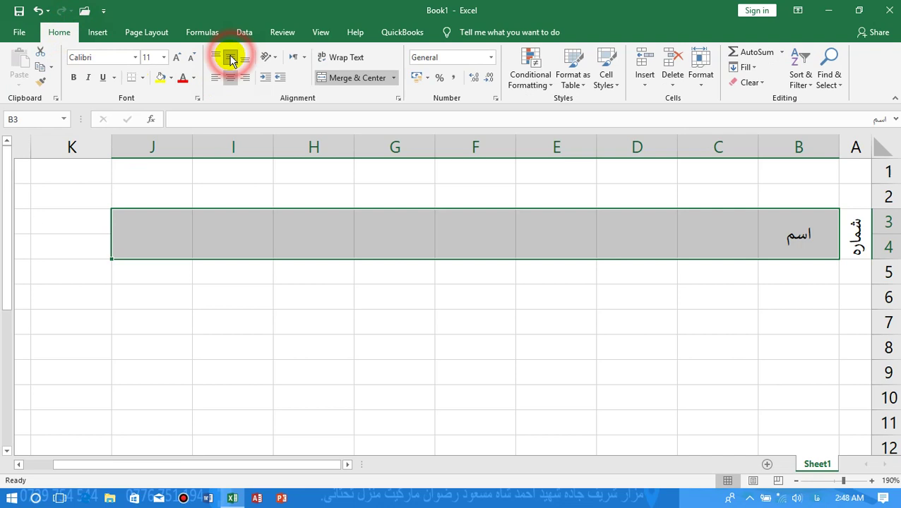
{"action": "left_click", "coordinate": [177, 57]}
{"action": "left_click", "coordinate": [74, 78]}
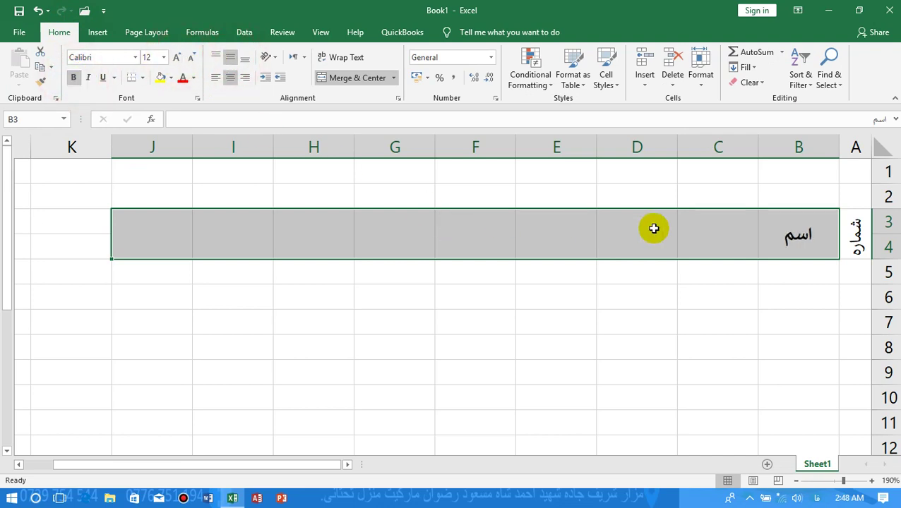
Enter headings وظیفه, معاش and ضمانت بانکی in C3:E3 and widen column E.
{"action": "left_click", "coordinate": [709, 231]}
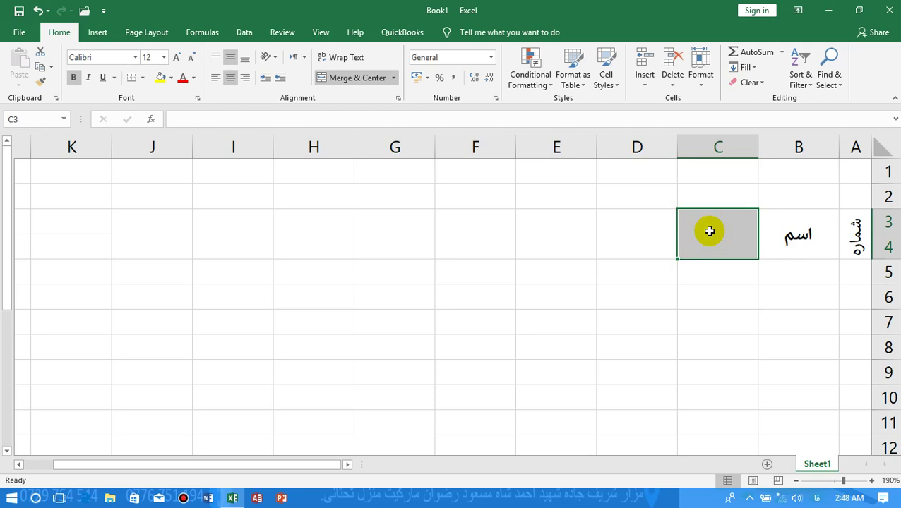
{"action": "type", "text": "ظ"}
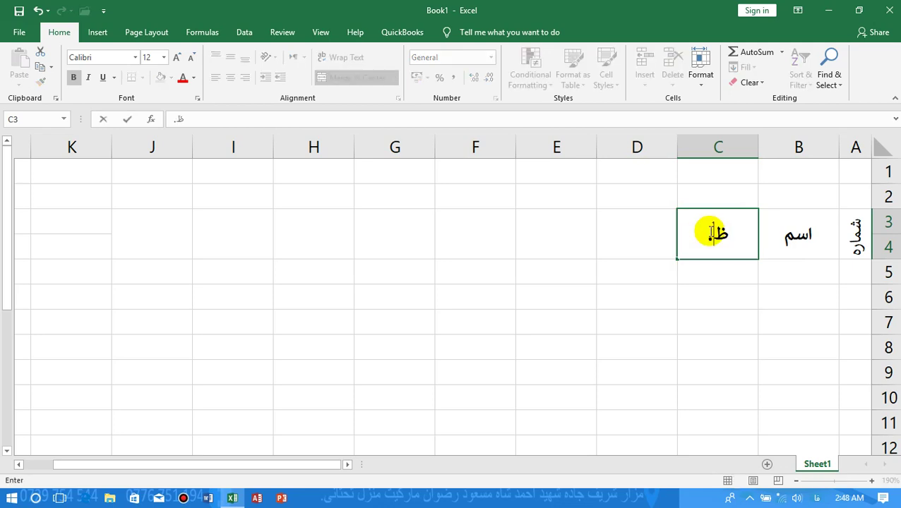
{"action": "type", "text": "وظی"}
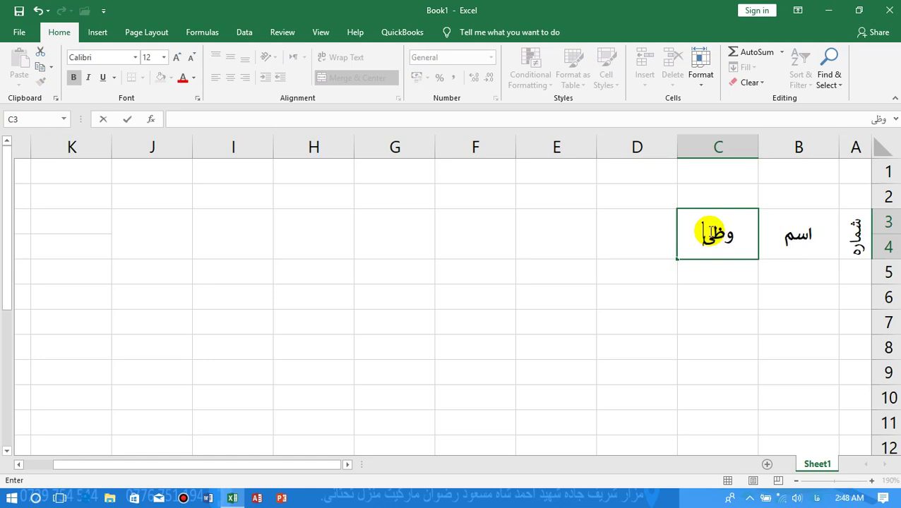
{"action": "type", "text": "فه"}
{"action": "key", "text": "Tab"}
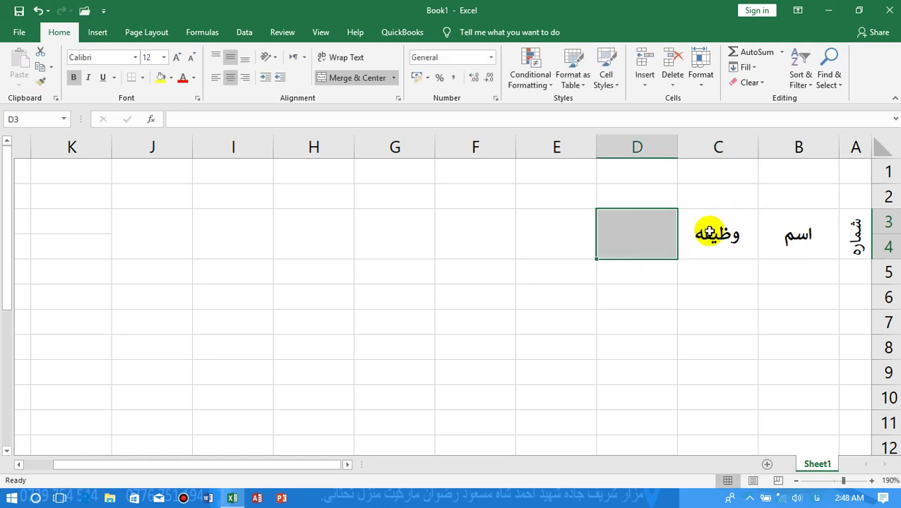
{"action": "type", "text": "م"}
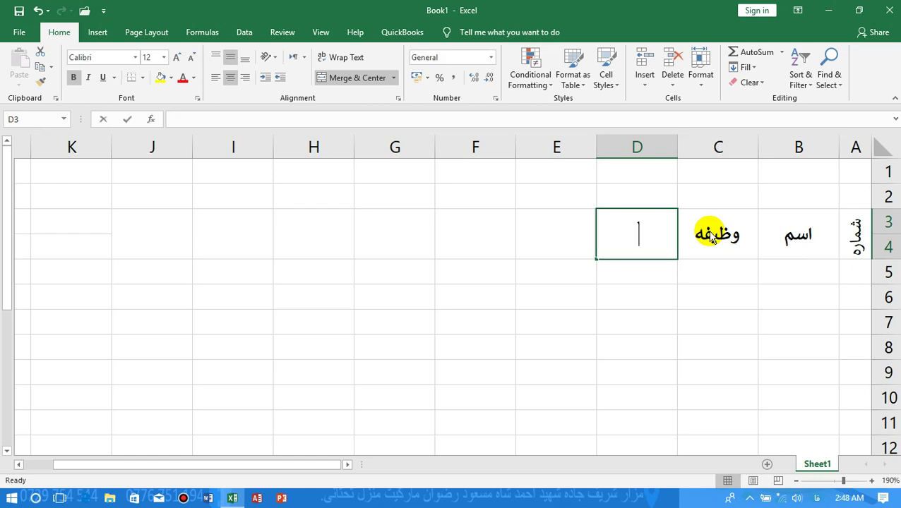
{"action": "type", "text": "عاش"}
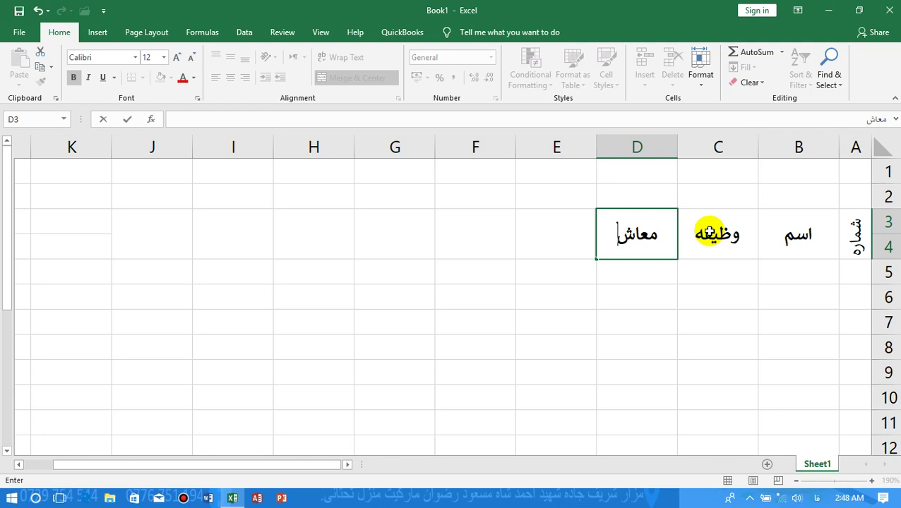
{"action": "key", "text": "Tab"}
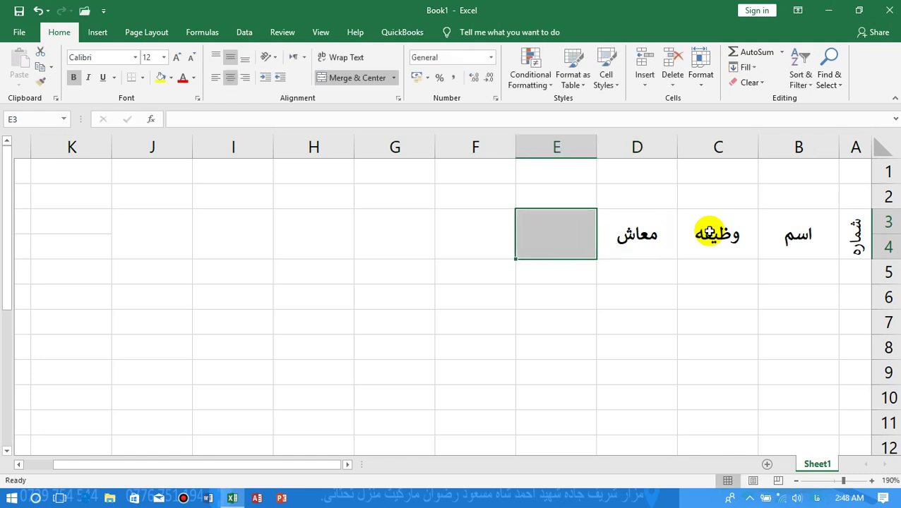
{"action": "type", "text": "ضمانت"}
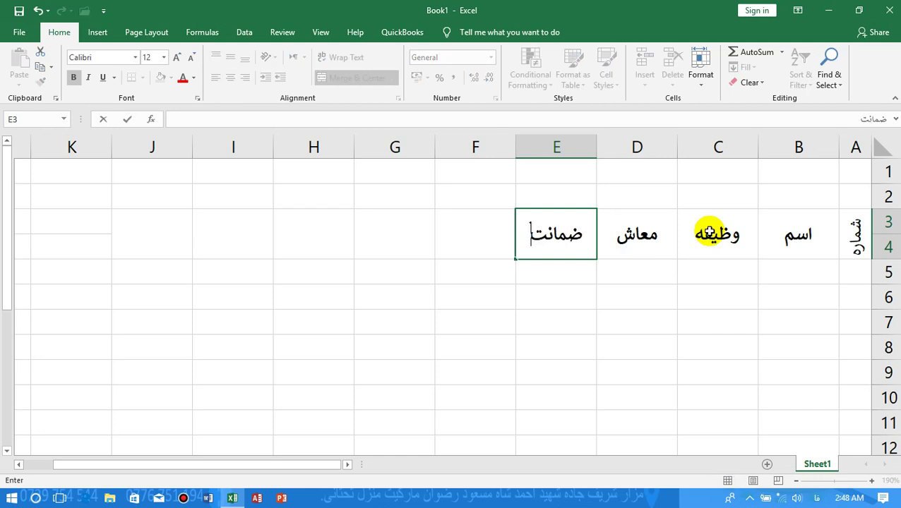
{"action": "type", "text": " بان"}
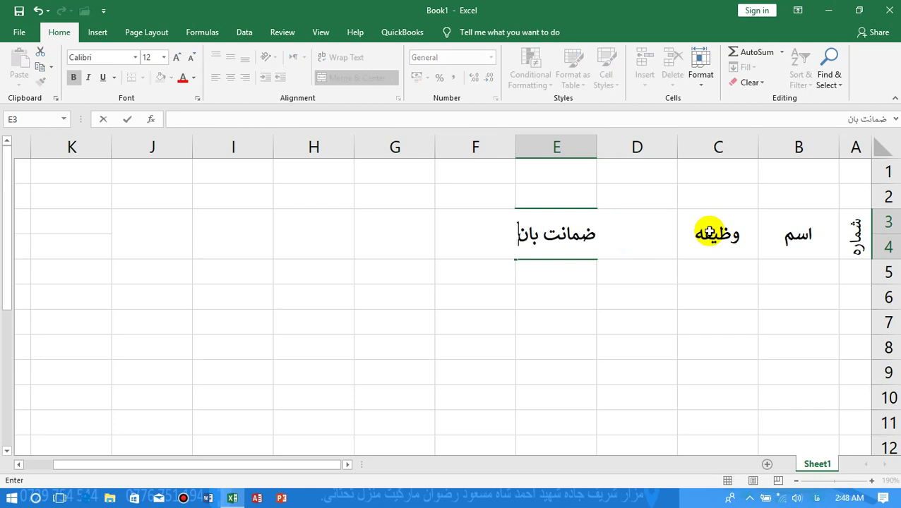
{"action": "type", "text": "کی"}
{"action": "key", "text": "Return"}
{"action": "key", "text": "Right"}
{"action": "key", "text": "Up"}
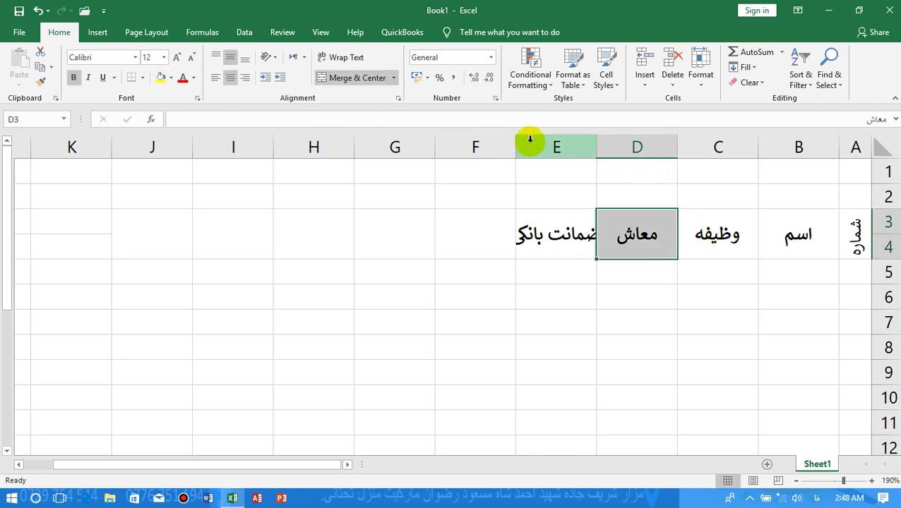
{"action": "left_click_drag", "start_coordinate": [518, 144], "coordinate": [503, 145]}
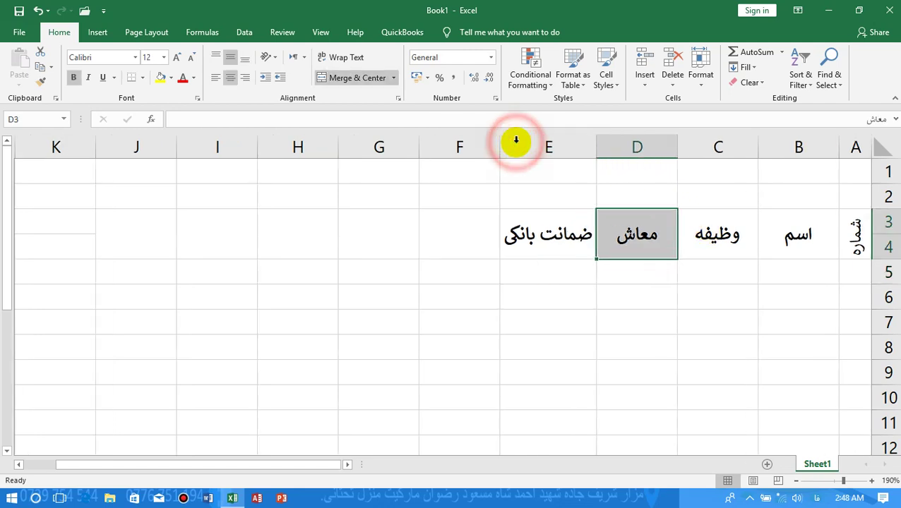
Enter مقدار قرضه in F3 and autofit column F.
{"action": "left_click", "coordinate": [467, 236]}
{"action": "left_click", "coordinate": [521, 232]}
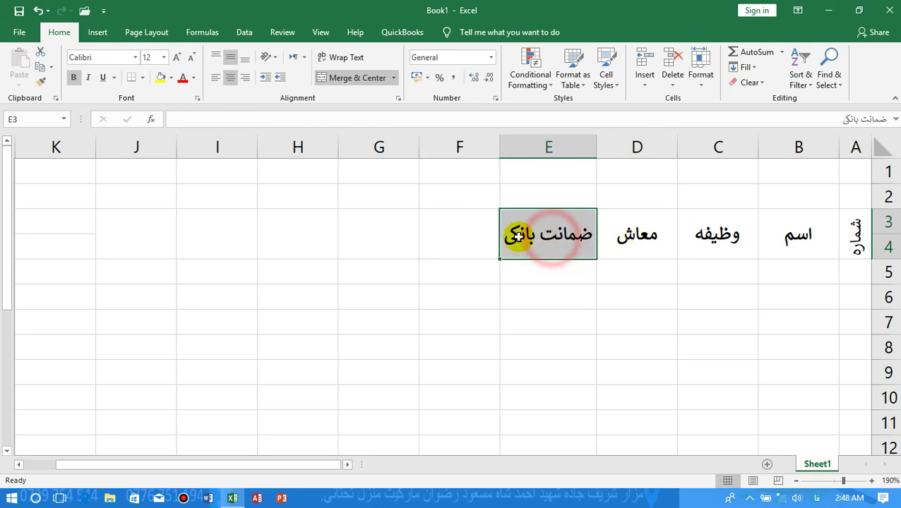
{"action": "left_click", "coordinate": [487, 236]}
{"action": "type", "text": "م"}
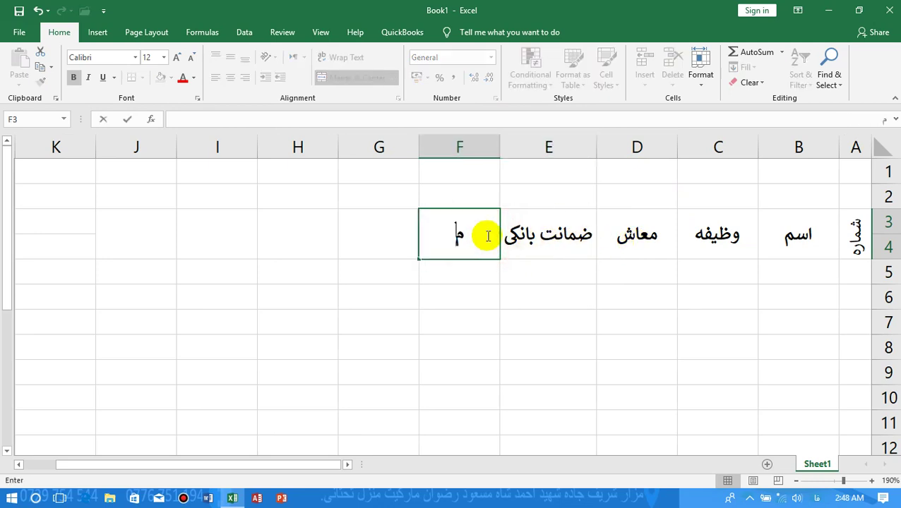
{"action": "type", "text": "قدار"}
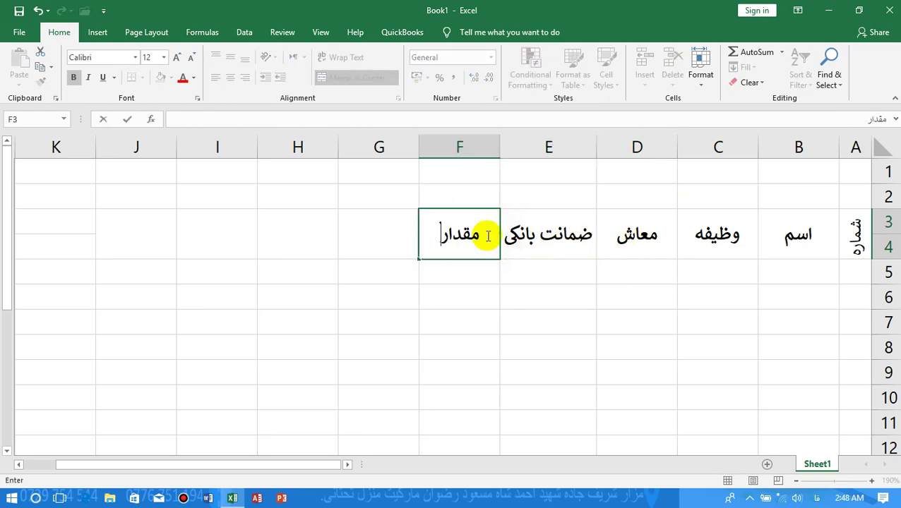
{"action": "type", "text": " ق"}
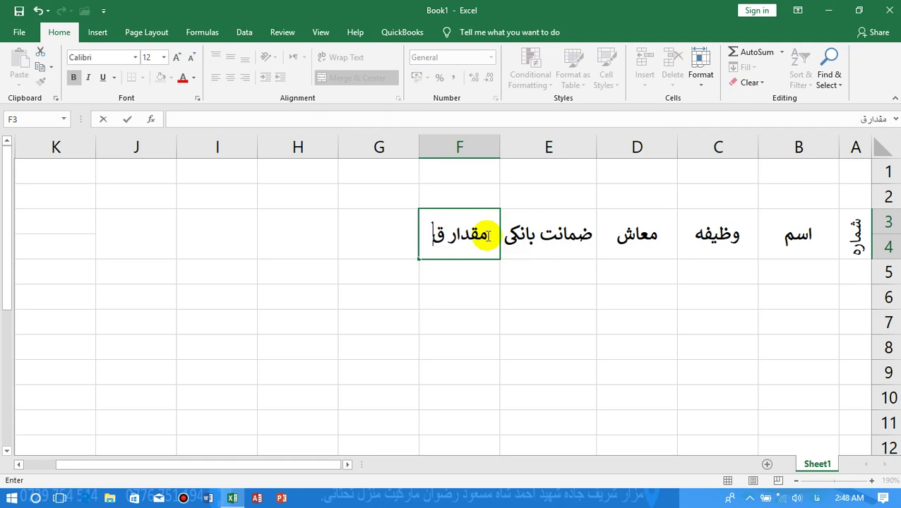
{"action": "type", "text": "رضه"}
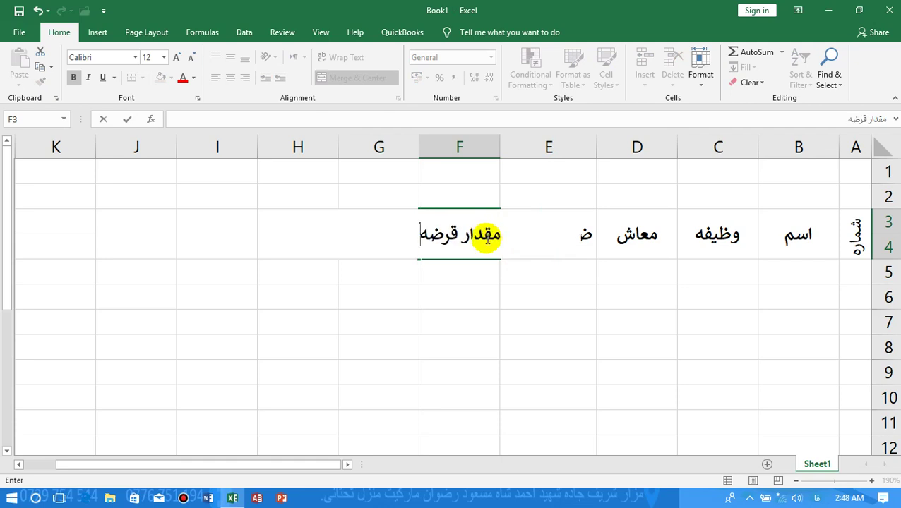
{"action": "left_click", "coordinate": [471, 283]}
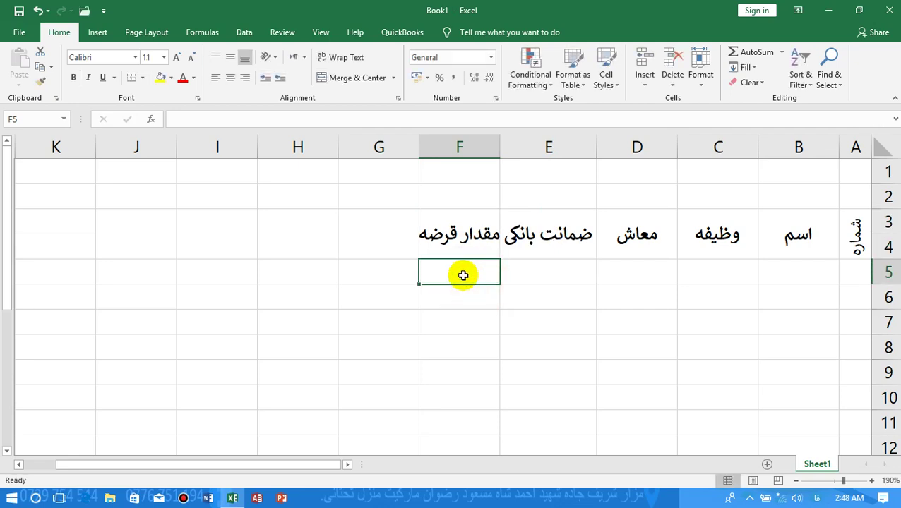
{"action": "double_click", "coordinate": [419, 141]}
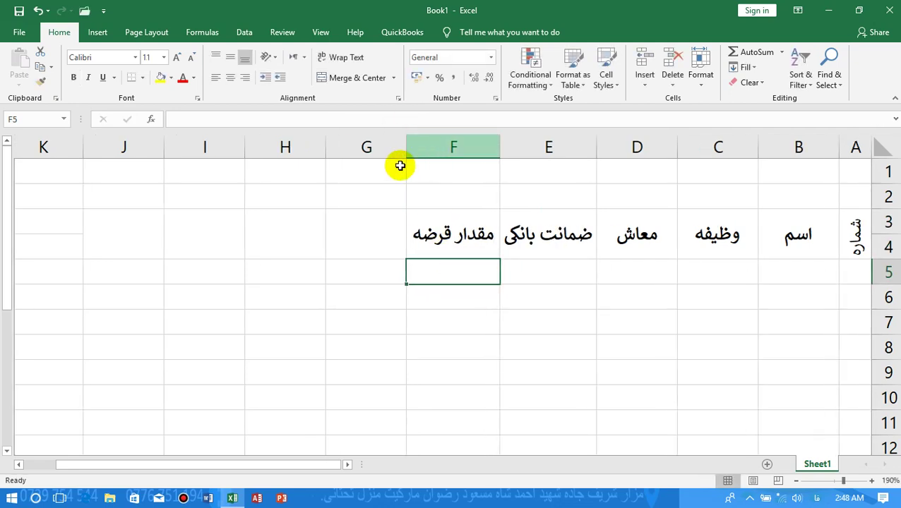
Enter the heading سود in G3, correcting the typos.
{"action": "left_click", "coordinate": [373, 229]}
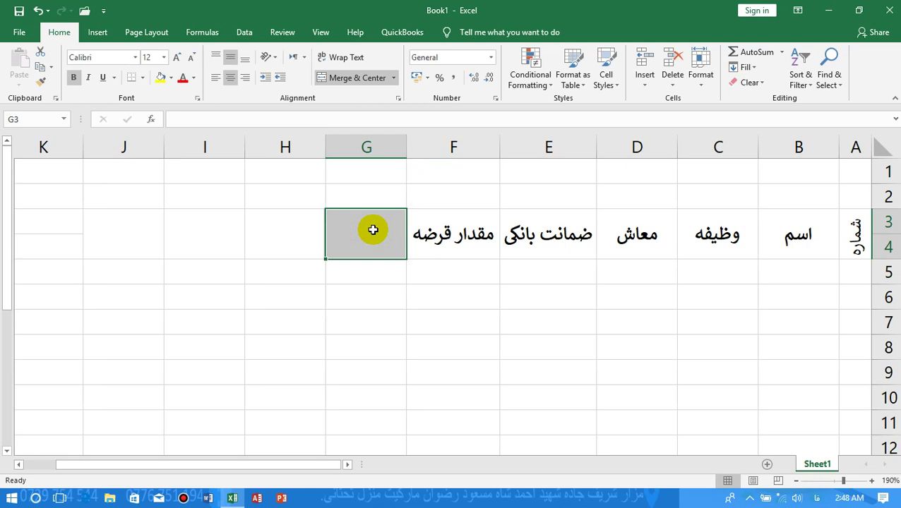
{"action": "type", "text": "سو"}
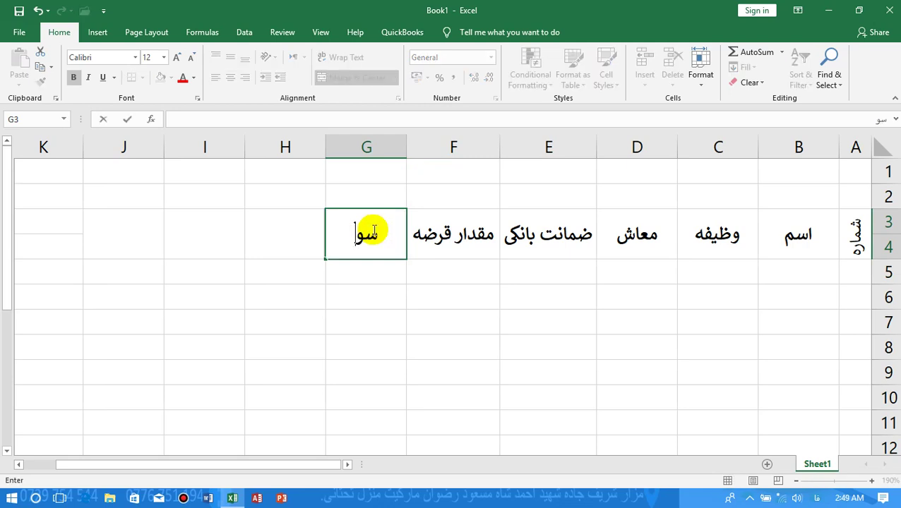
{"action": "type", "text": "د"}
{"action": "type", "text": " ۲"}
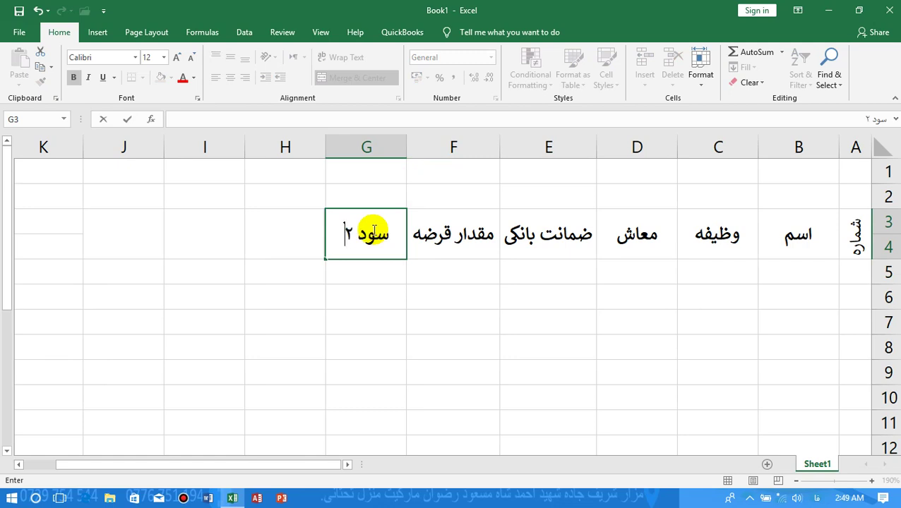
{"action": "key", "text": "BackSpace"}
{"action": "key", "text": "BackSpace"}
{"action": "key", "text": "BackSpace"}
{"action": "type", "text": "2"}
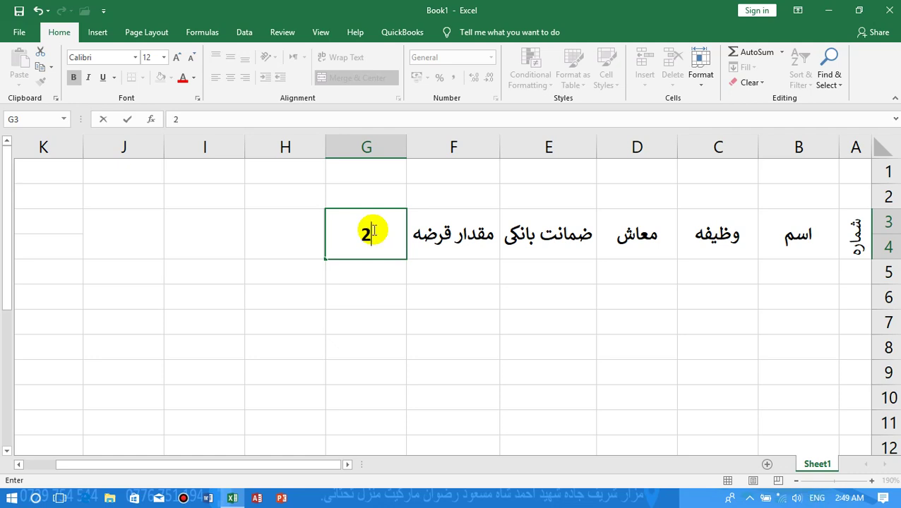
{"action": "type", "text": "0"}
{"action": "key", "text": "BackSpace"}
{"action": "type", "text": "s,n"}
{"action": "key", "text": "BackSpace"}
{"action": "key", "text": "BackSpace"}
{"action": "type", "text": "سود"}
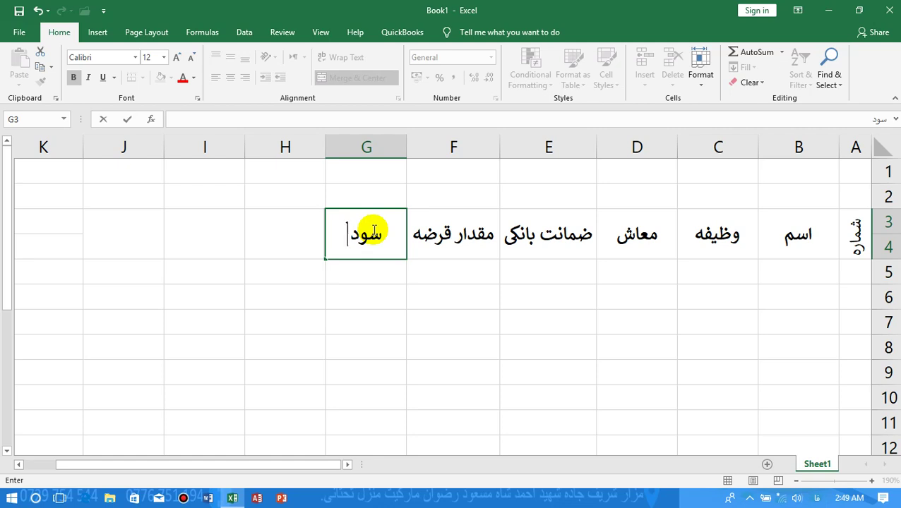
{"action": "key", "text": "Tab"}
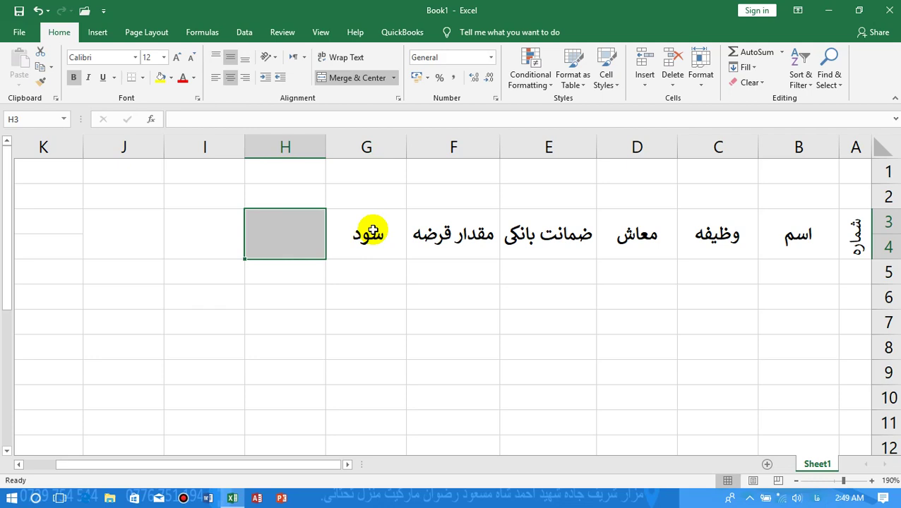
Enter مدت قرض in H3 and move to the start of data row 5.
{"action": "left_click", "coordinate": [473, 233]}
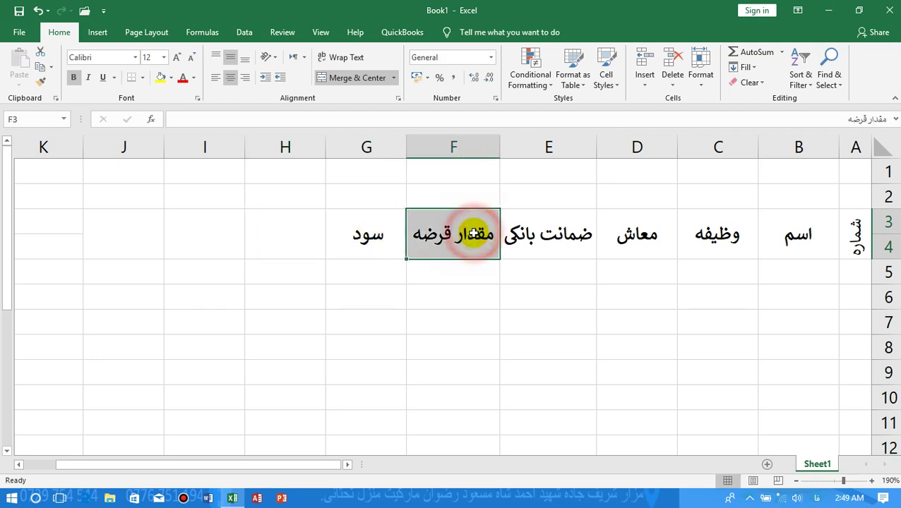
{"action": "left_click", "coordinate": [389, 235]}
{"action": "left_click", "coordinate": [307, 235]}
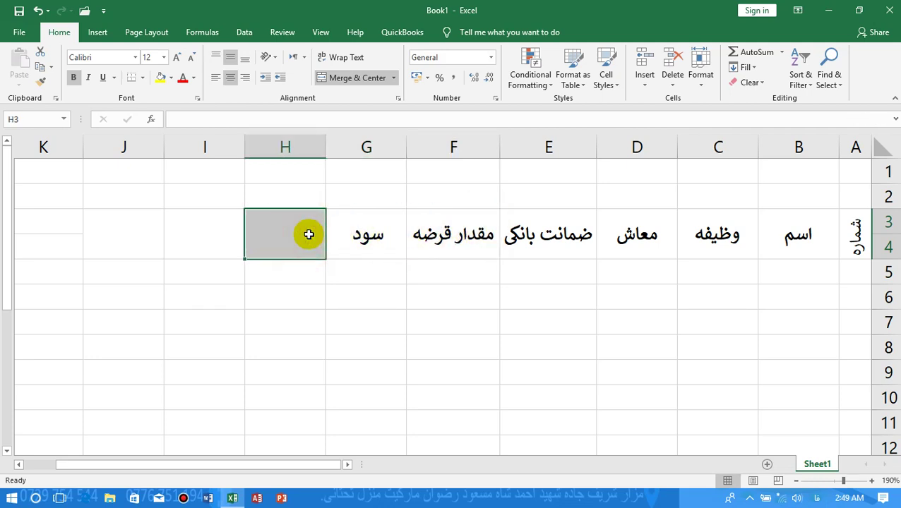
{"action": "type", "text": "مدت "}
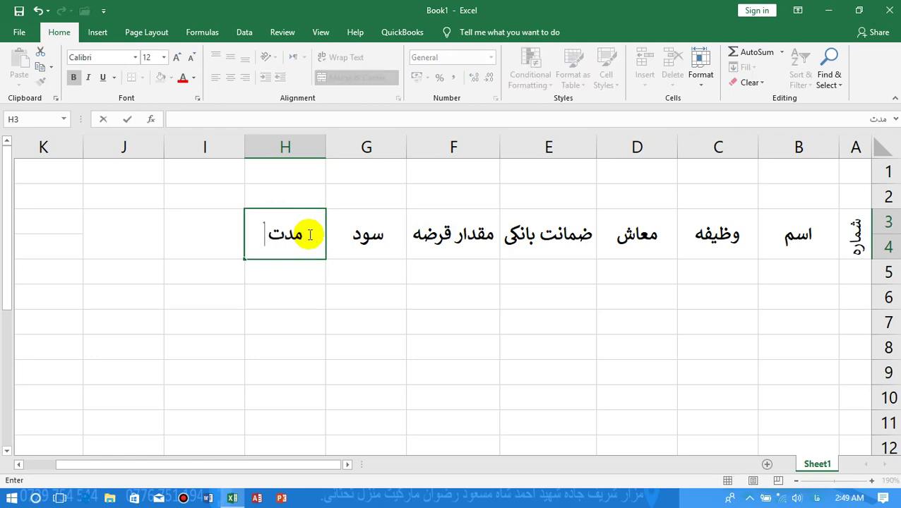
{"action": "type", "text": "قر"}
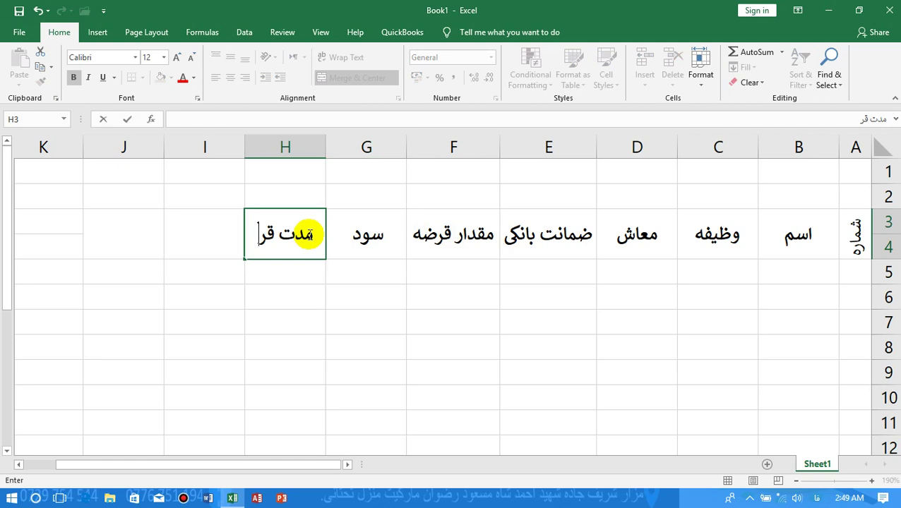
{"action": "type", "text": "ض"}
{"action": "key", "text": "Return"}
{"action": "left_click", "coordinate": [308, 235]}
{"action": "key", "text": "Right"}
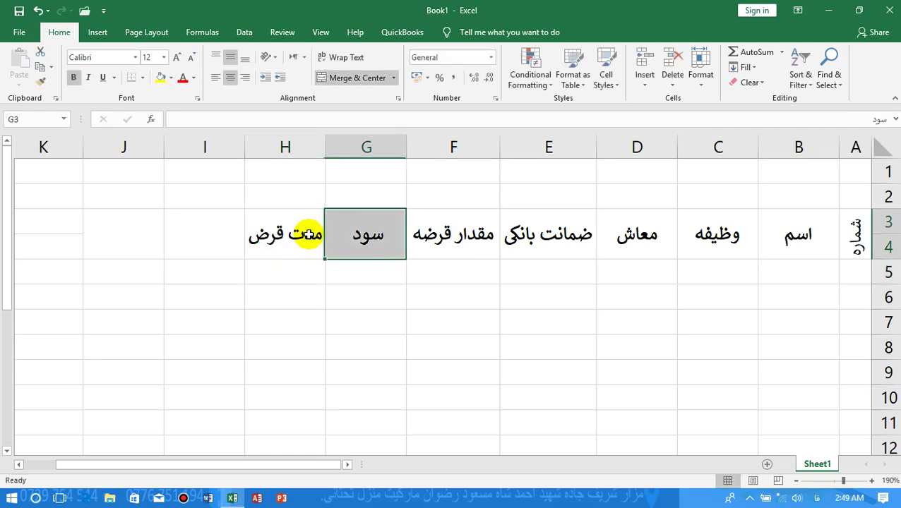
{"action": "key", "text": "Left"}
{"action": "key", "text": "Left"}
{"action": "key", "text": "Right"}
{"action": "key", "text": "Right"}
{"action": "key", "text": "Down"}
{"action": "key", "text": "Right"}
{"action": "key", "text": "Right"}
{"action": "key", "text": "Right"}
{"action": "key", "text": "Right"}
{"action": "key", "text": "Right"}
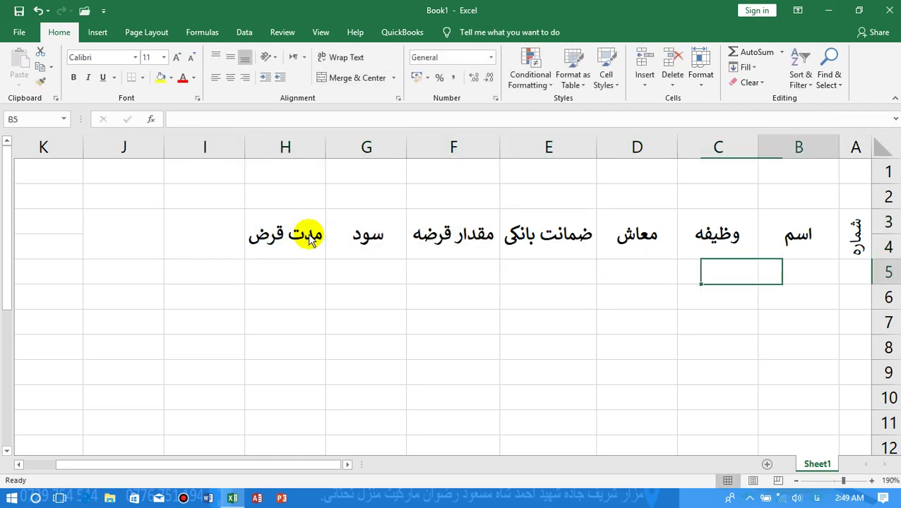
{"action": "key", "text": "Right"}
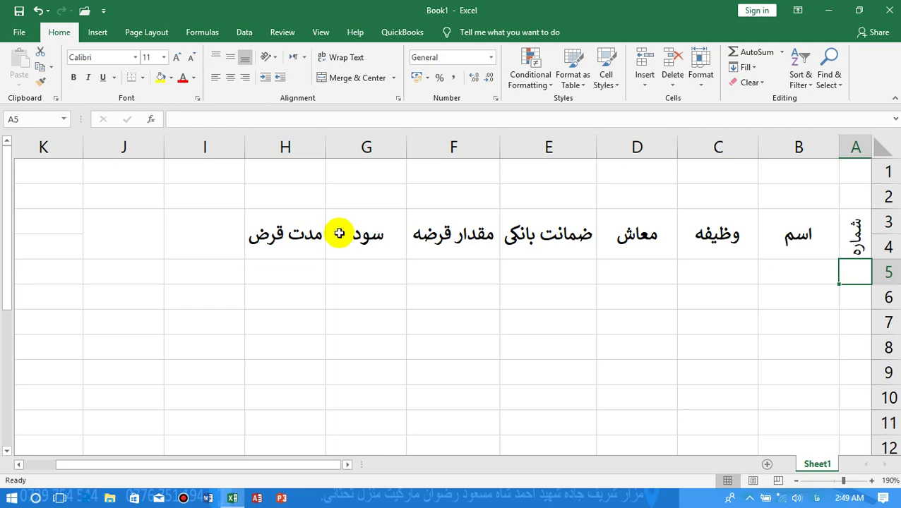
Type 1 in A5 and fill column A down as a series to 55.
{"action": "type", "text": "١"}
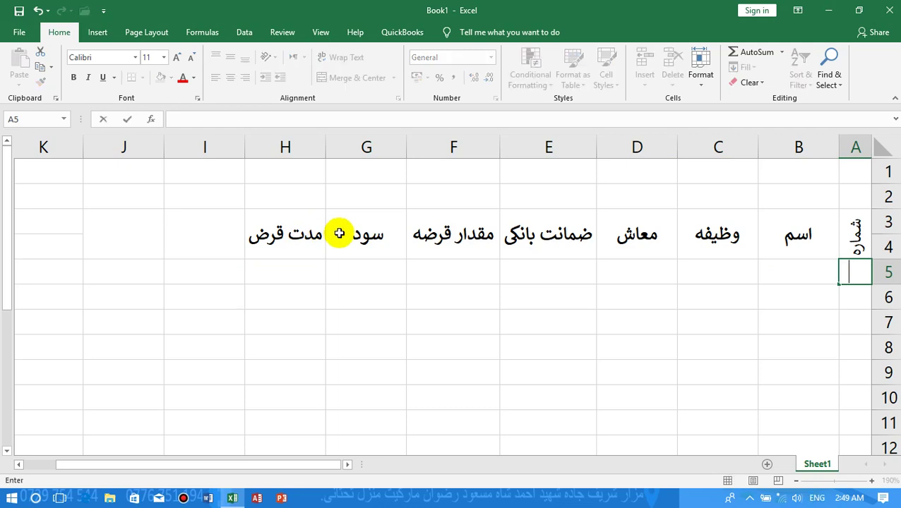
{"action": "type", "text": "1"}
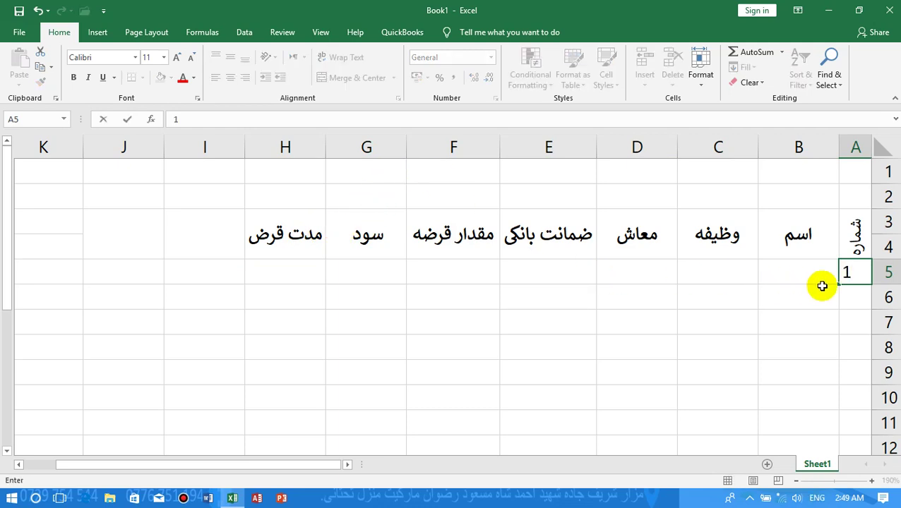
{"action": "mouse_move", "coordinate": [839, 284]}
{"action": "left_mouse_down"}
{"action": "mouse_move", "coordinate": [849, 484]}
{"action": "mouse_move", "coordinate": [840, 394]}
{"action": "left_mouse_up"}
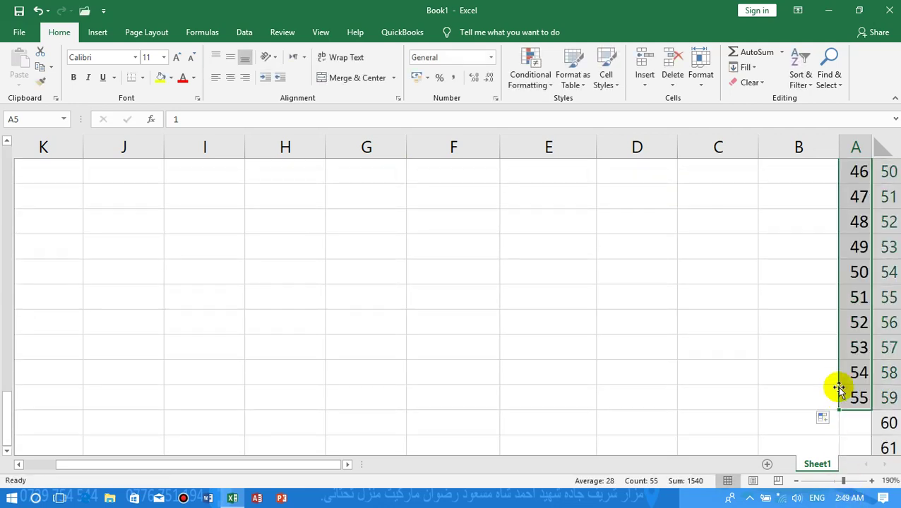
{"action": "scroll", "coordinate": [847, 297], "scroll_direction": "up", "scroll_amount": 15}
Enter the first borrower's name in B5.
{"action": "left_click", "coordinate": [795, 261]}
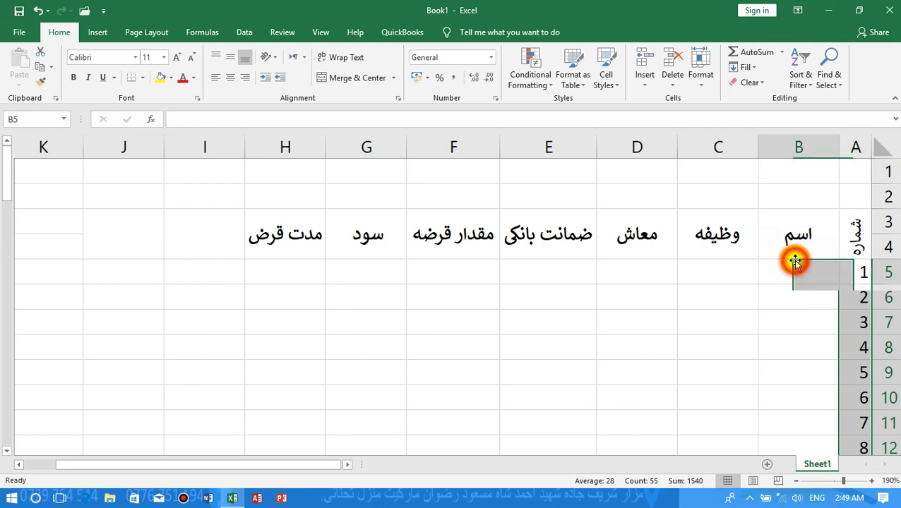
{"action": "type", "text": "hsn"}
{"action": "key", "text": "BackSpace"}
{"action": "key", "text": "BackSpace"}
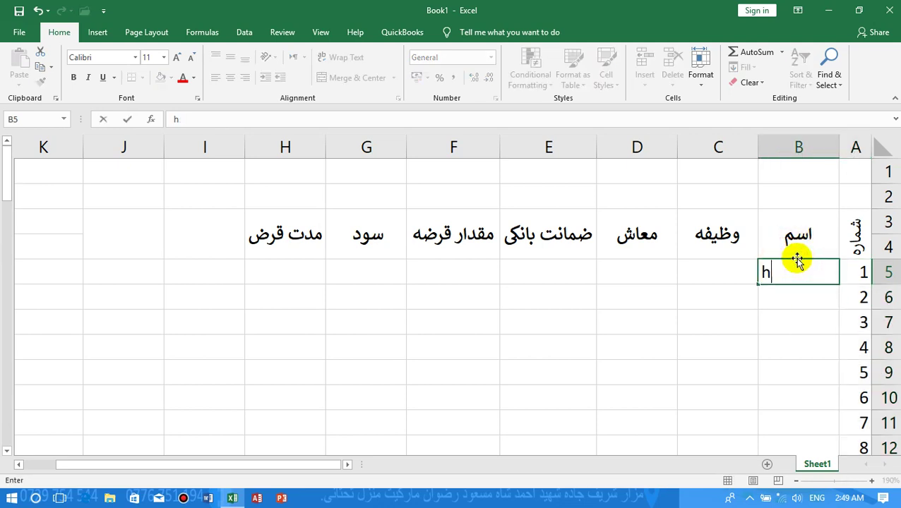
{"action": "key", "text": "BackSpace"}
{"action": "type", "text": "مبین"}
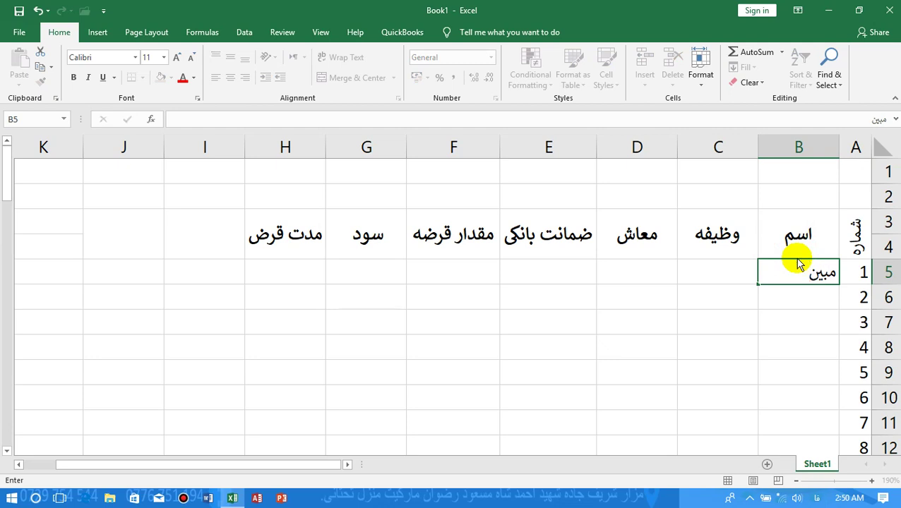
{"action": "key", "text": "Down"}
{"action": "key", "text": "Left"}
{"action": "key", "text": "Left"}
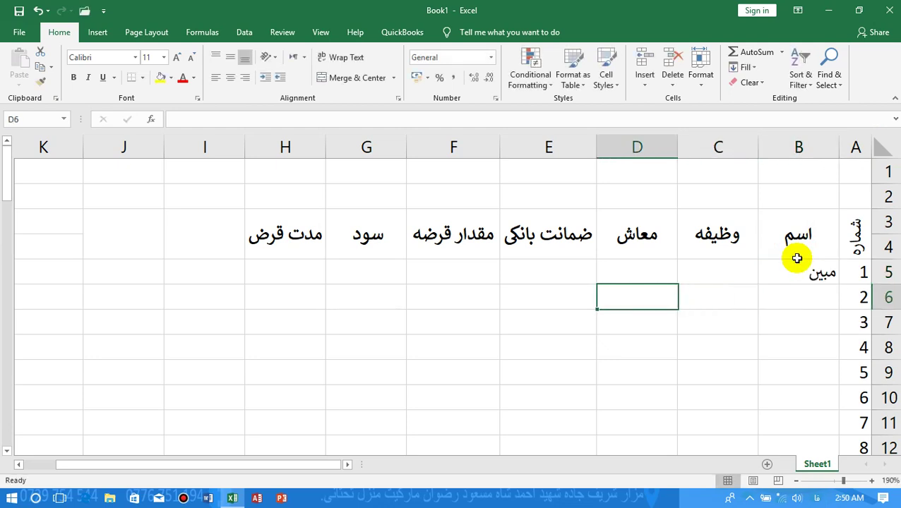
{"action": "key", "text": "Up"}
{"action": "key", "text": "Right"}
Enter the job title مدیر مالی مکتب خصوصی تومریس in C5.
{"action": "type", "text": "مدی"}
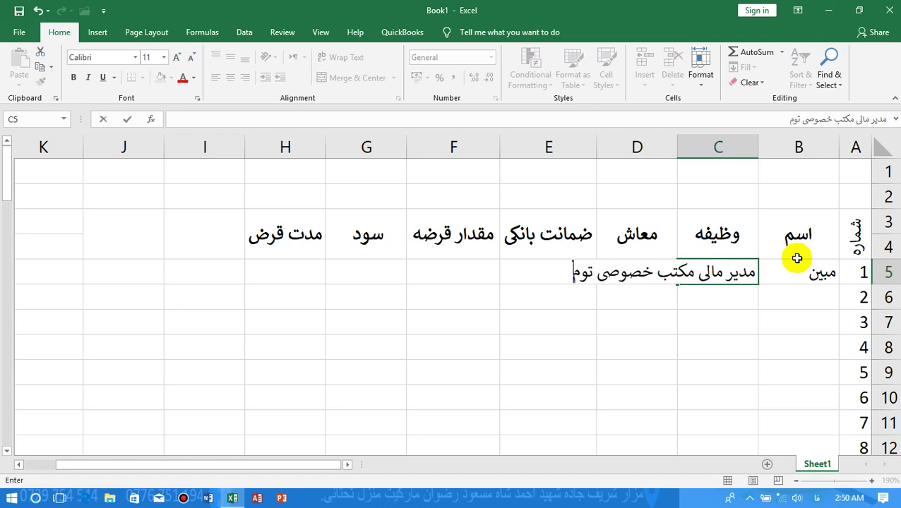
{"action": "type", "text": "س"}
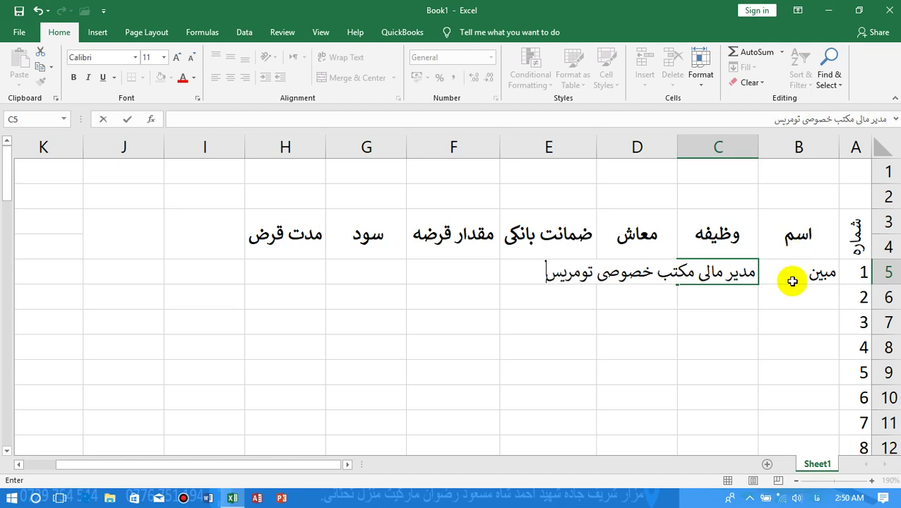
{"action": "left_click", "coordinate": [754, 324]}
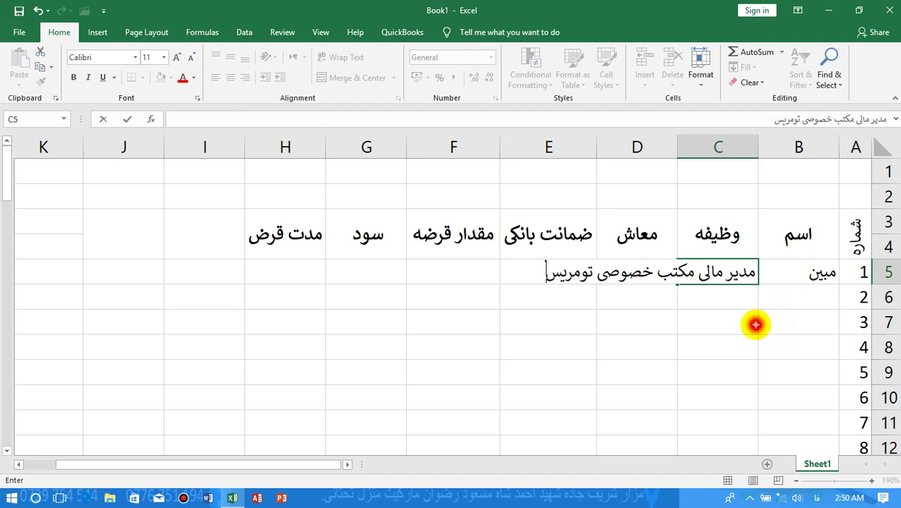
{"action": "left_click", "coordinate": [680, 150]}
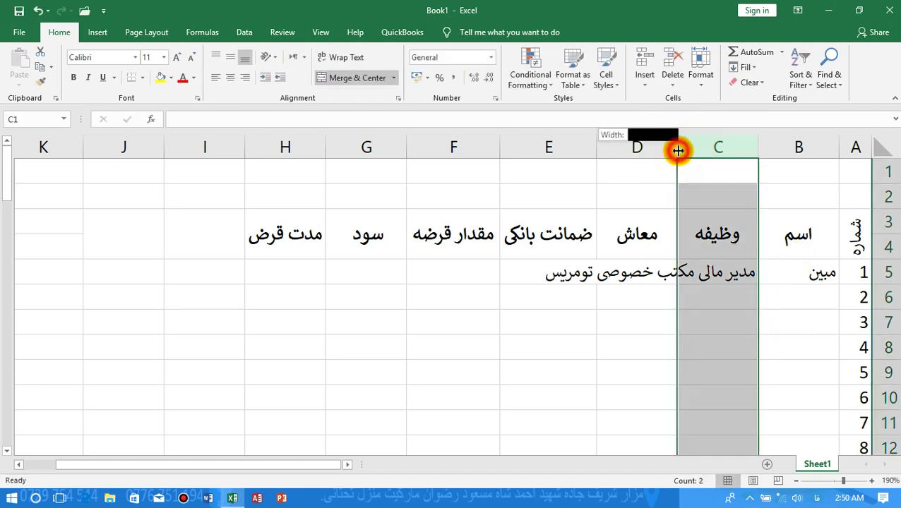
AutoFit column C to the job title and enter 25000 as the salary in D5.
{"action": "double_click", "coordinate": [678, 150]}
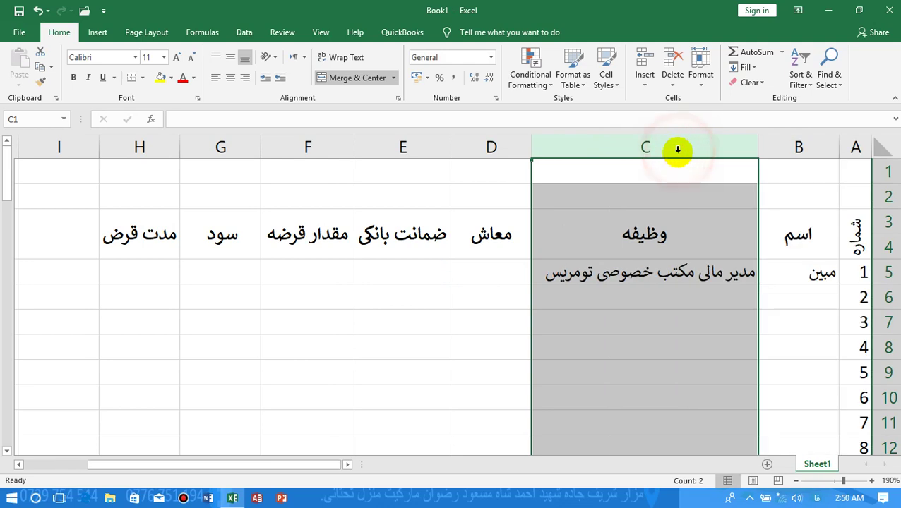
{"action": "left_click", "coordinate": [512, 271]}
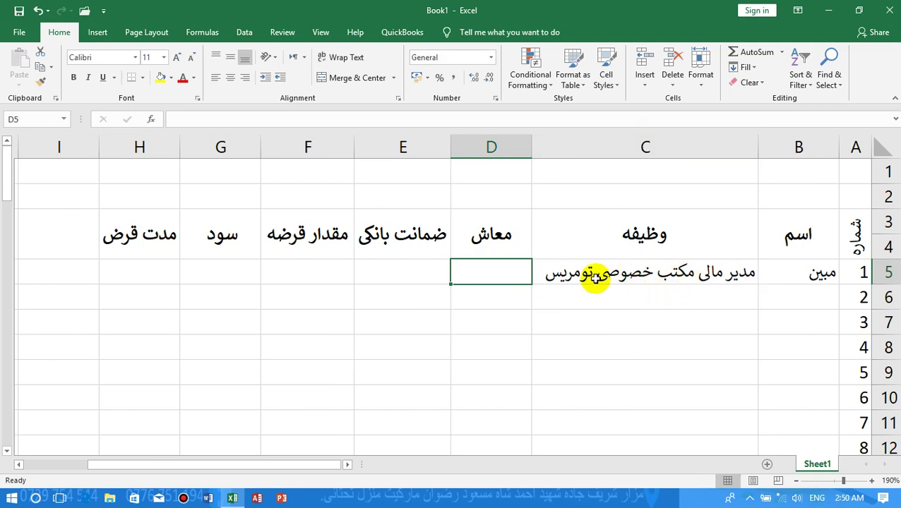
{"action": "type", "text": "25000"}
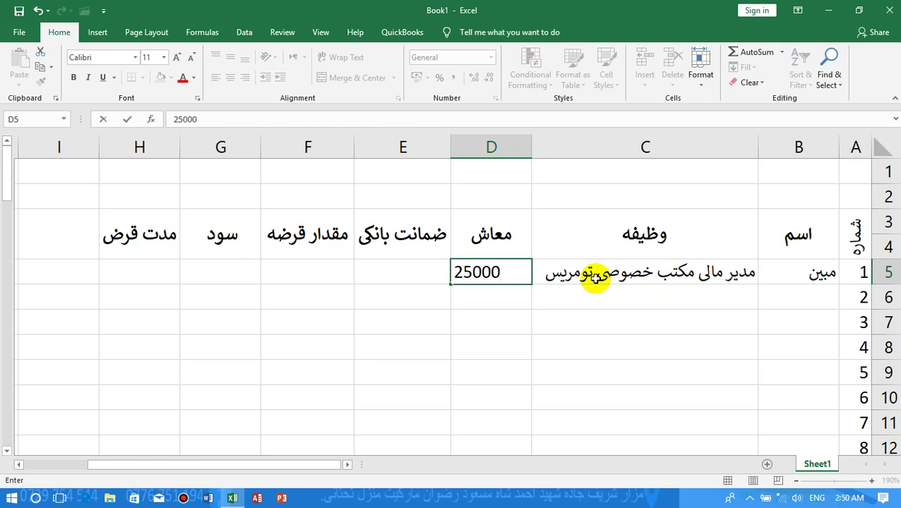
{"action": "key", "text": "Return"}
{"action": "left_click", "coordinate": [517, 275]}
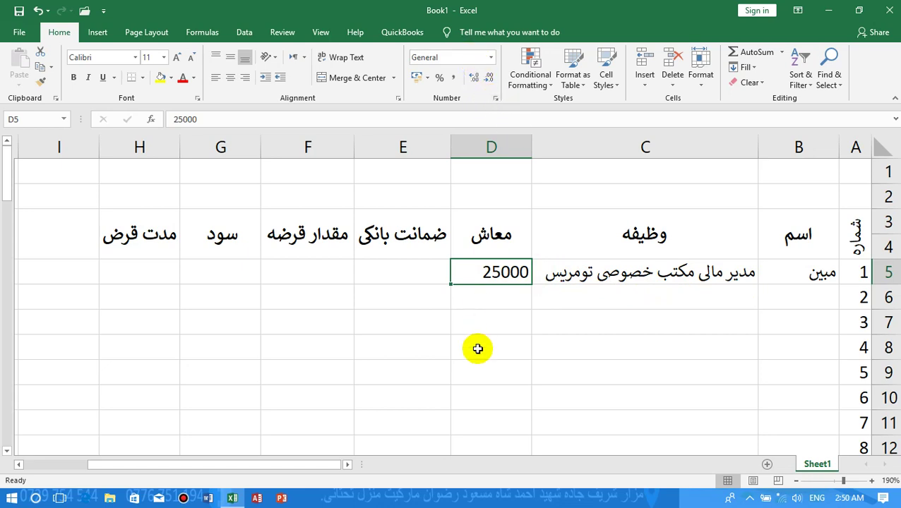
Format D5 as Currency with the افغانی symbol in Format Cells.
{"action": "left_click", "coordinate": [496, 99]}
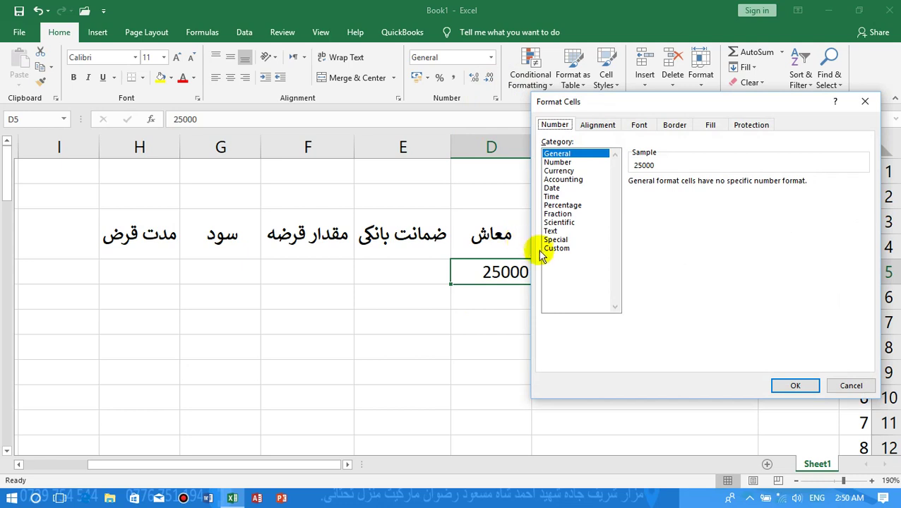
{"action": "left_click", "coordinate": [556, 249]}
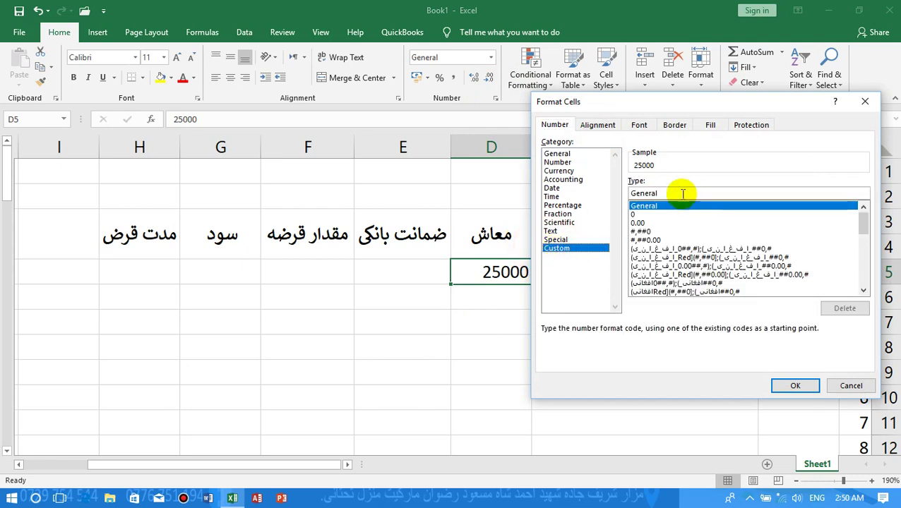
{"action": "left_click_drag", "start_coordinate": [670, 192], "coordinate": [625, 192]}
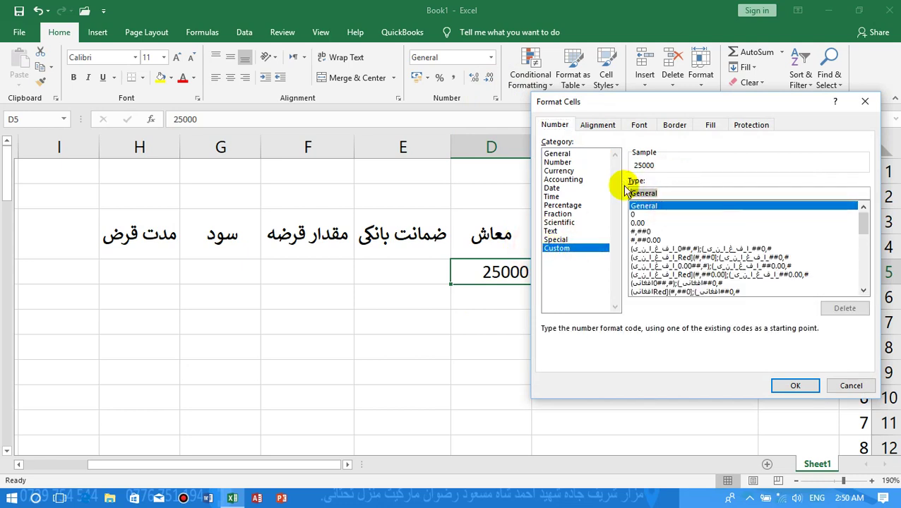
{"action": "key", "text": "BackSpace"}
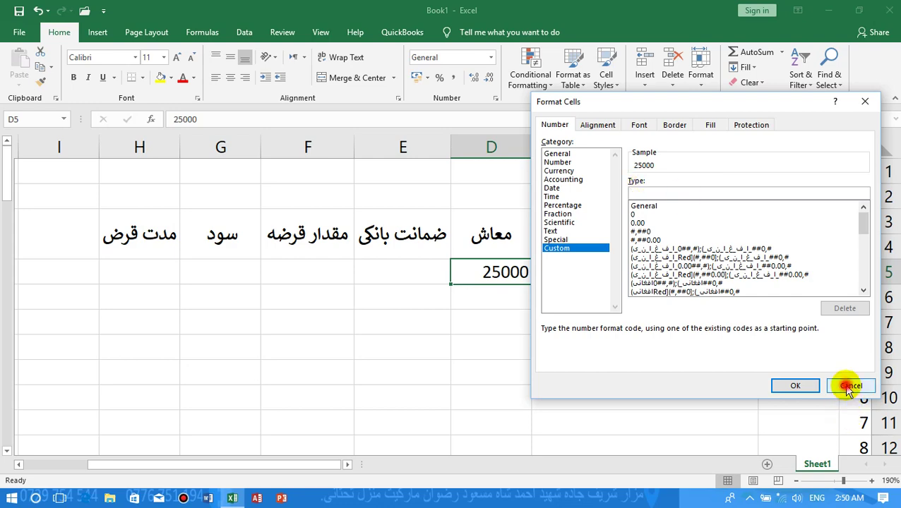
{"action": "left_click", "coordinate": [847, 385]}
{"action": "left_click", "coordinate": [495, 98]}
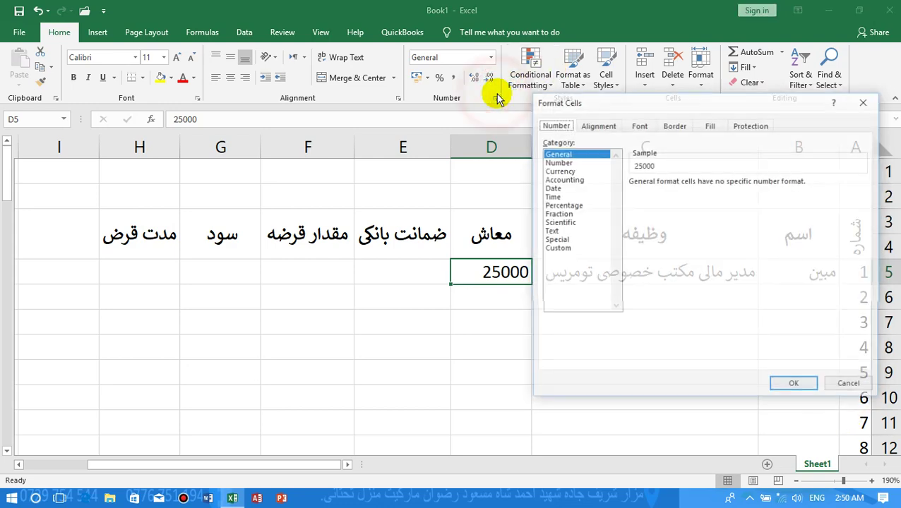
{"action": "left_click", "coordinate": [567, 171]}
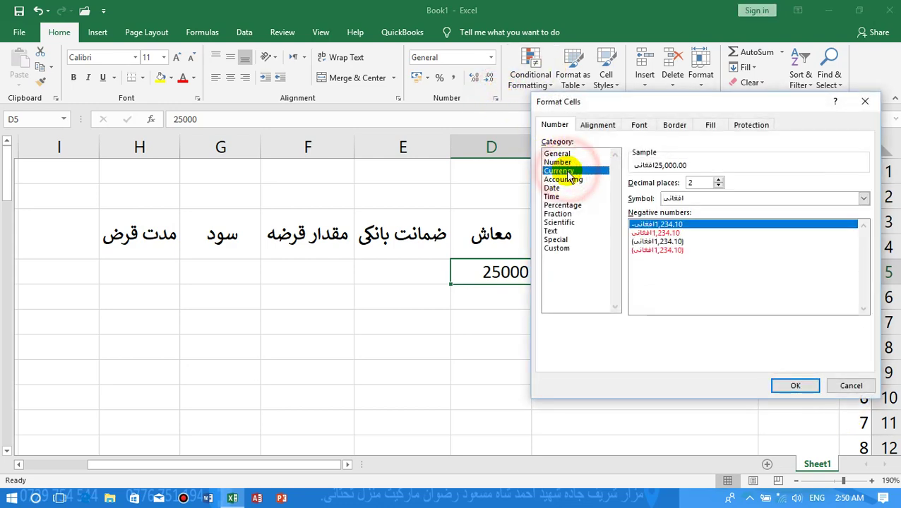
{"action": "left_click", "coordinate": [692, 199]}
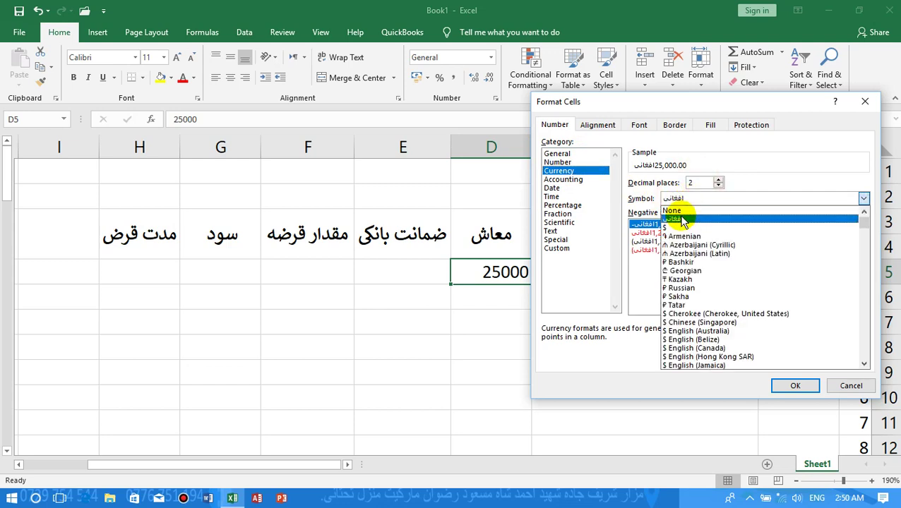
{"action": "left_click", "coordinate": [681, 222]}
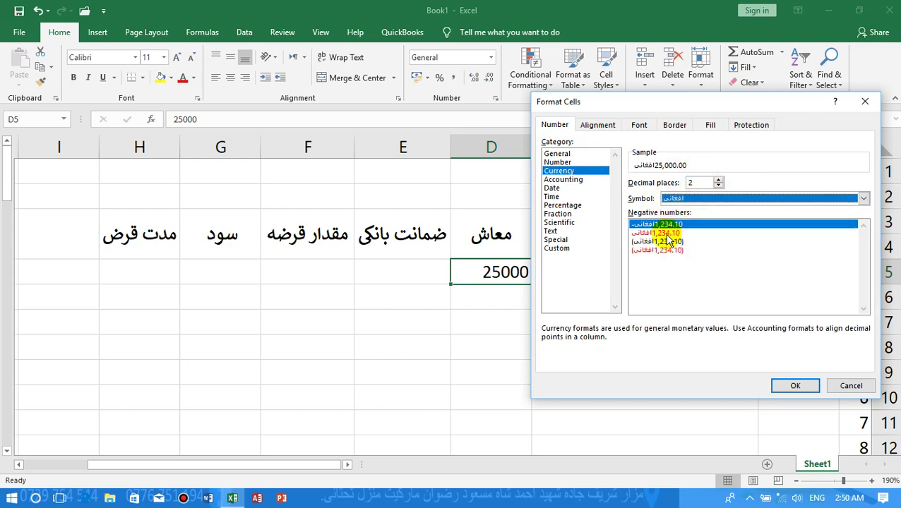
{"action": "left_click", "coordinate": [792, 385]}
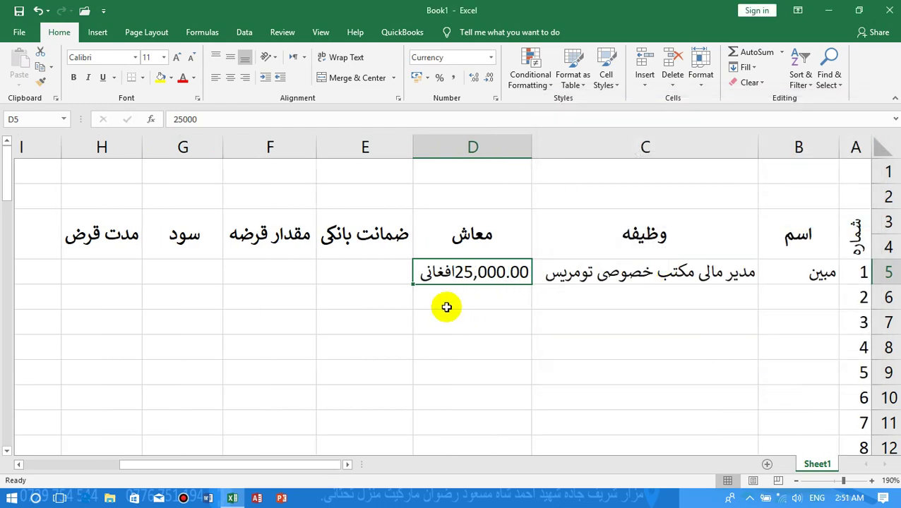
Apply comma style to D5, adjust its decimal places, and resize column D.
{"action": "left_click", "coordinate": [452, 79]}
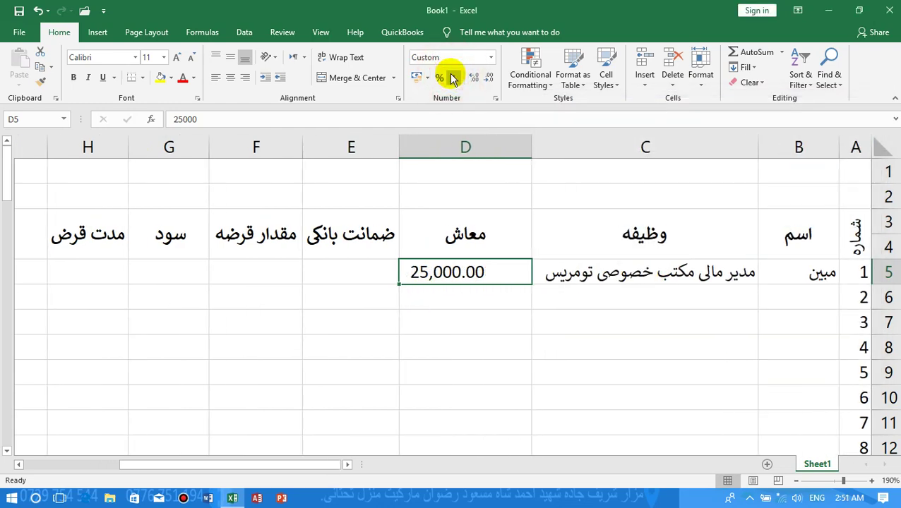
{"action": "left_click", "coordinate": [474, 77]}
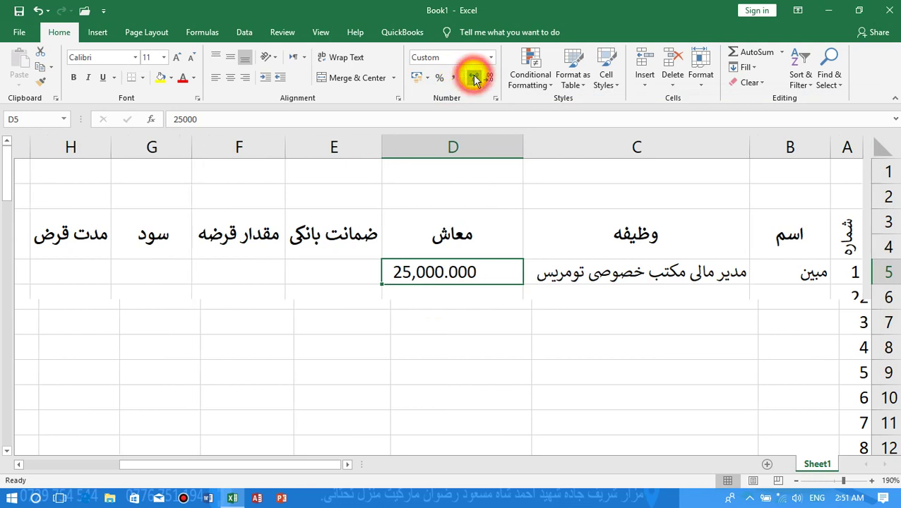
{"action": "left_click", "coordinate": [475, 78]}
{"action": "left_click", "coordinate": [489, 78]}
{"action": "left_click", "coordinate": [489, 77]}
{"action": "left_click", "coordinate": [489, 78]}
{"action": "left_click", "coordinate": [488, 78]}
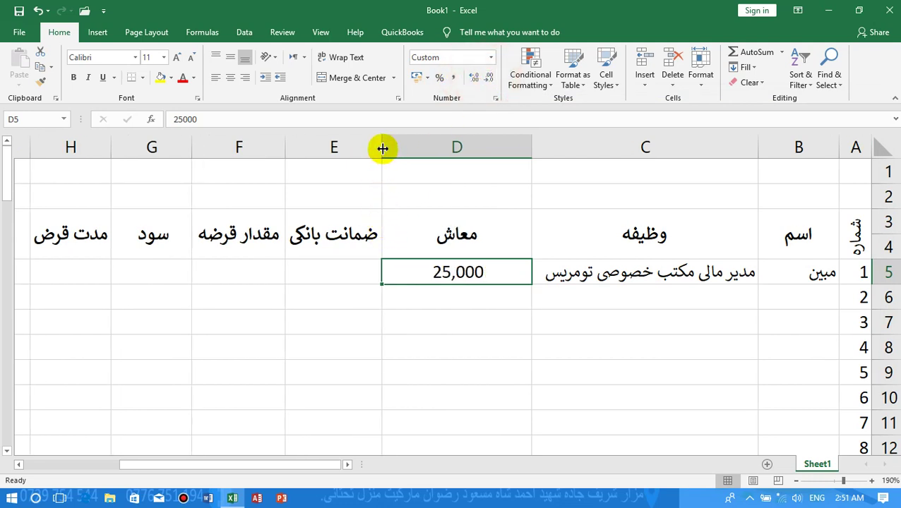
{"action": "left_click_drag", "start_coordinate": [382, 147], "coordinate": [416, 156]}
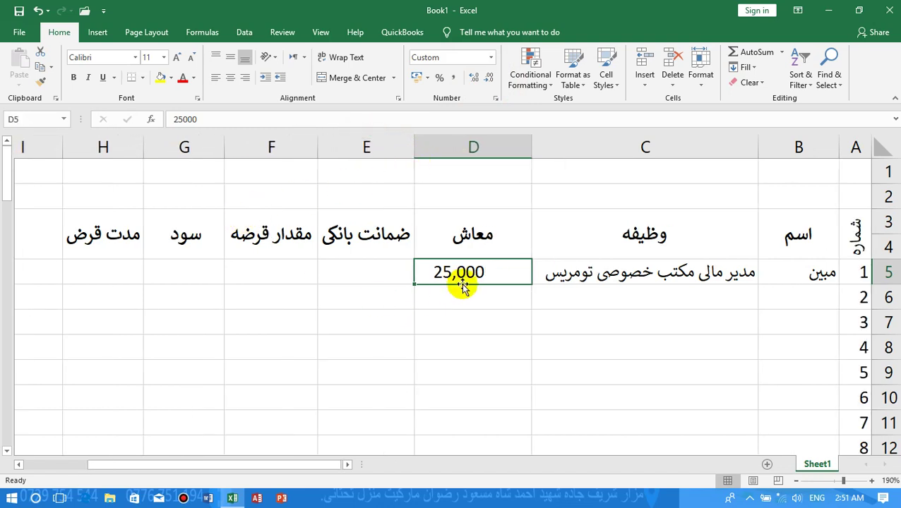
{"action": "left_click", "coordinate": [494, 319]}
{"action": "left_click", "coordinate": [480, 271]}
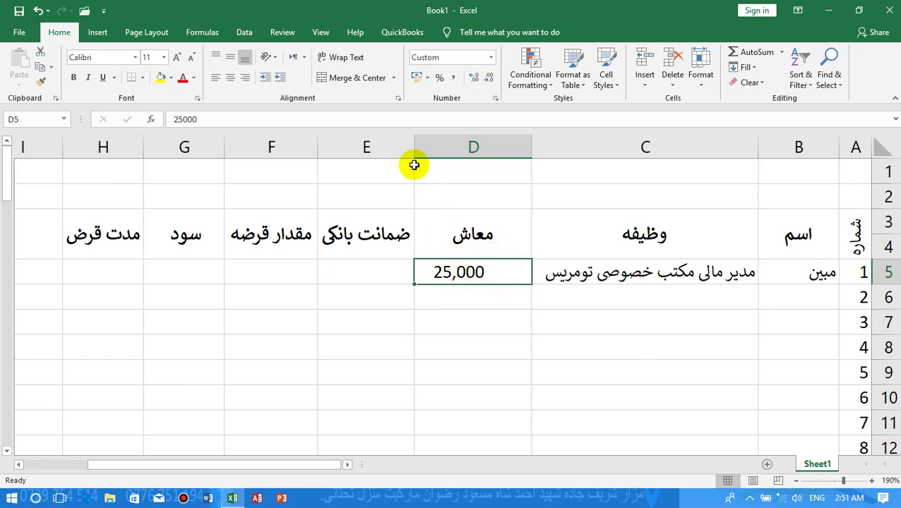
{"action": "left_click_drag", "start_coordinate": [411, 144], "coordinate": [398, 142]}
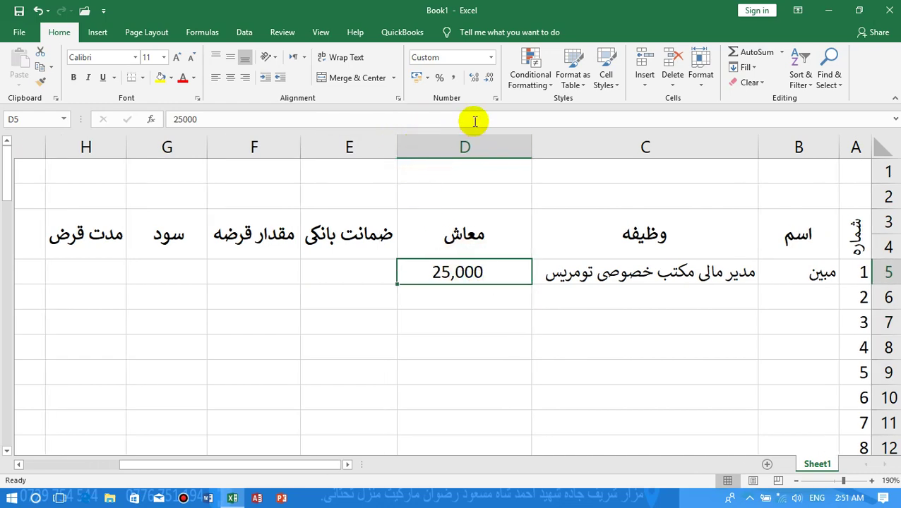
Reapply Currency to D5 with minus-sign negatives so it reads 25,000.00 افغانی.
{"action": "left_click", "coordinate": [495, 99]}
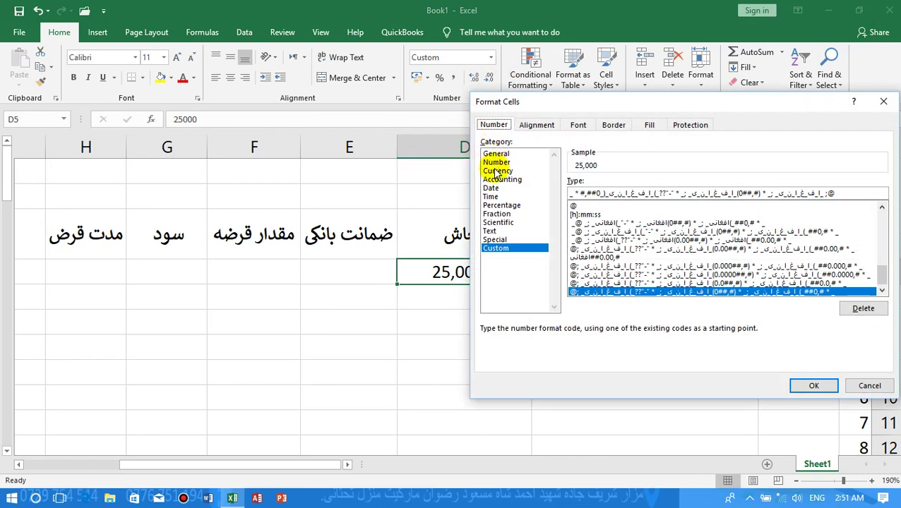
{"action": "left_click", "coordinate": [497, 172]}
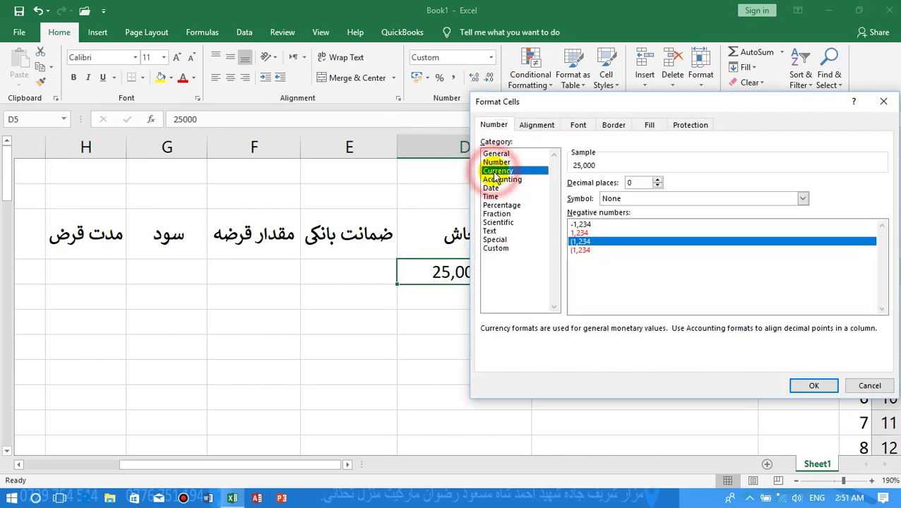
{"action": "left_click", "coordinate": [619, 232]}
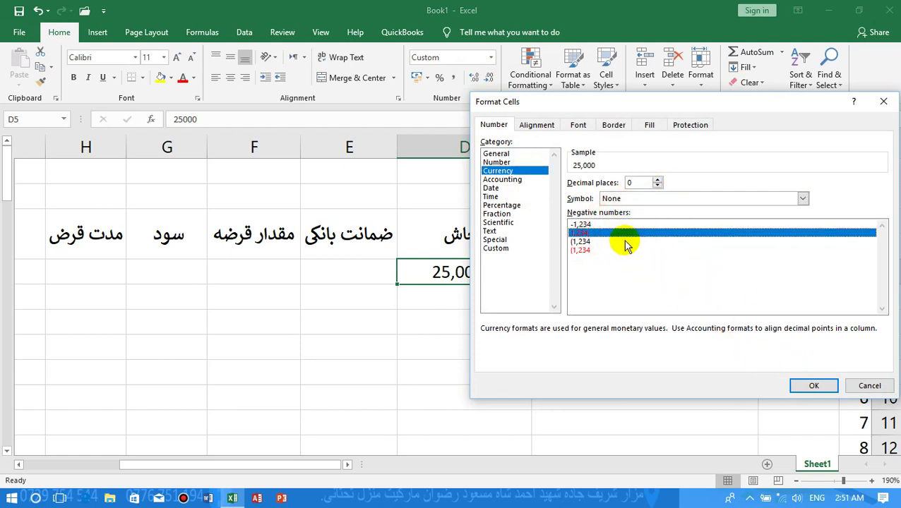
{"action": "left_click", "coordinate": [626, 224]}
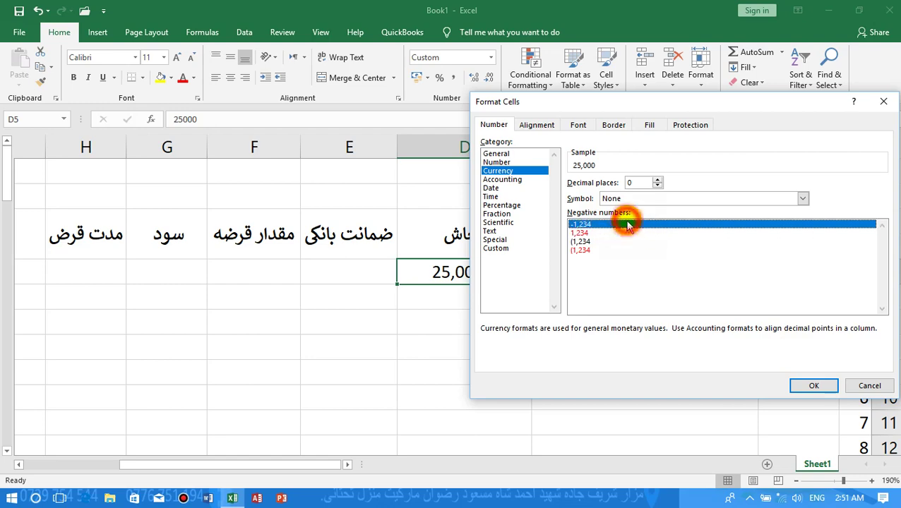
{"action": "left_click", "coordinate": [809, 389]}
{"action": "left_click", "coordinate": [482, 318]}
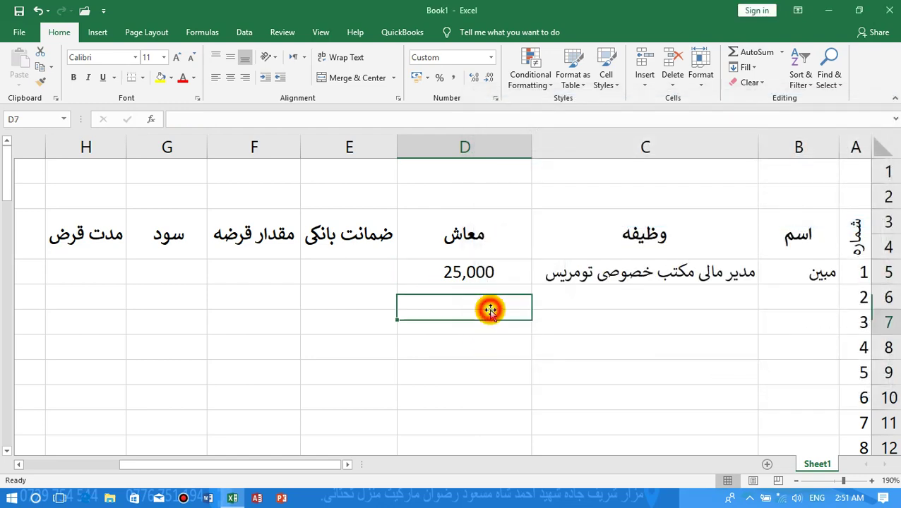
{"action": "left_click", "coordinate": [471, 274]}
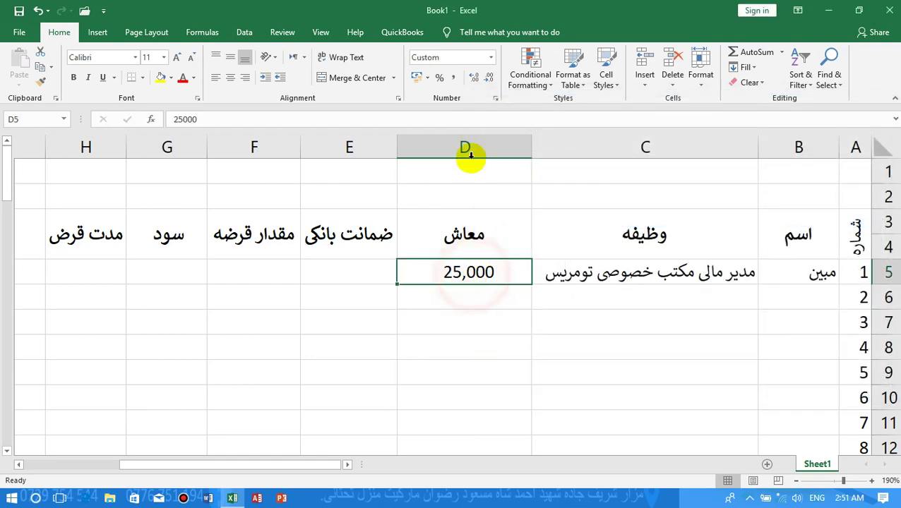
{"action": "left_click", "coordinate": [491, 63]}
{"action": "left_click", "coordinate": [462, 138]}
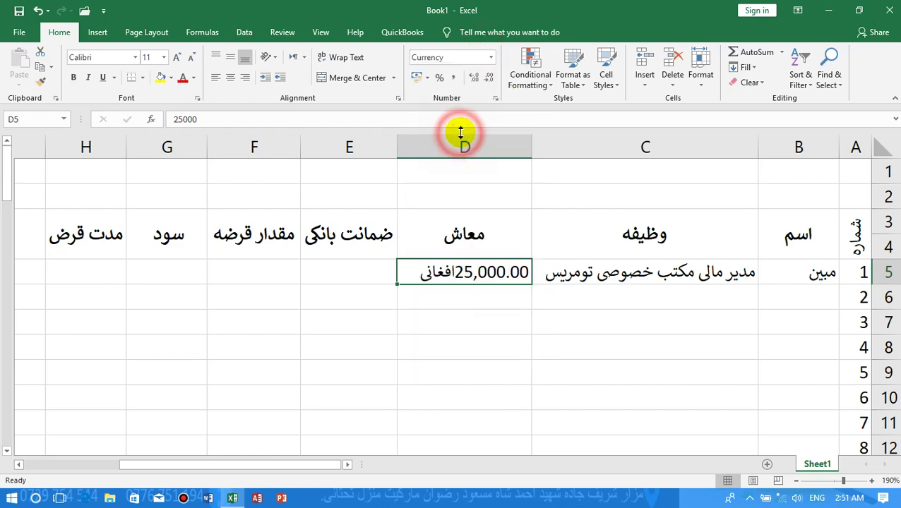
{"action": "left_click", "coordinate": [495, 99]}
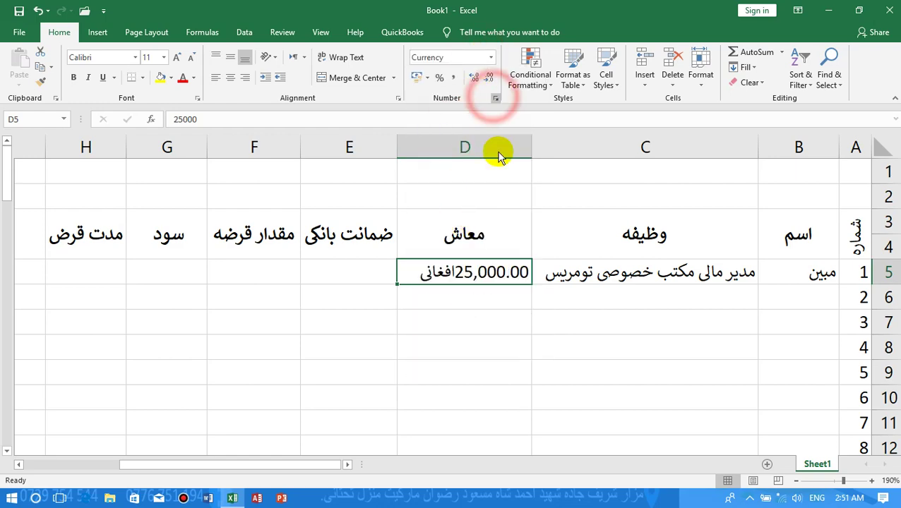
In Control Panel Region additional settings, set currency digits after decimal to 0 and save.
{"action": "key", "text": "super"}
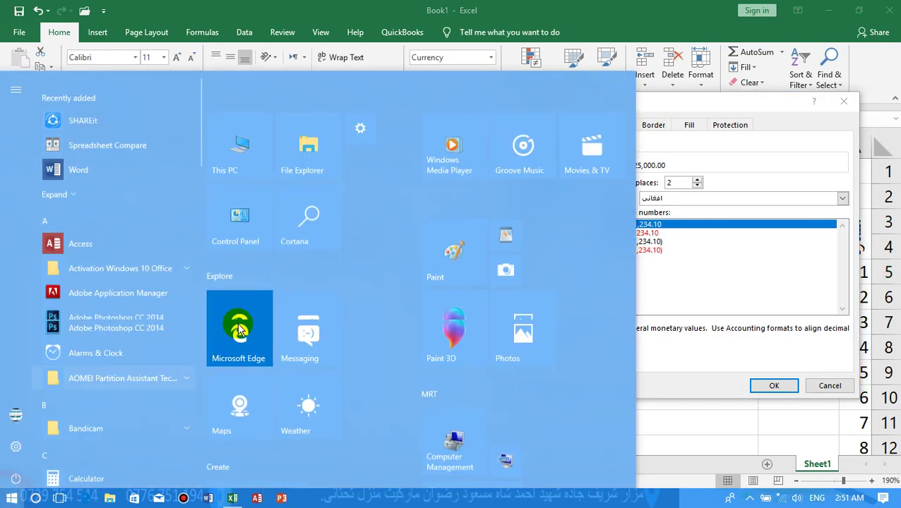
{"action": "left_click", "coordinate": [246, 206]}
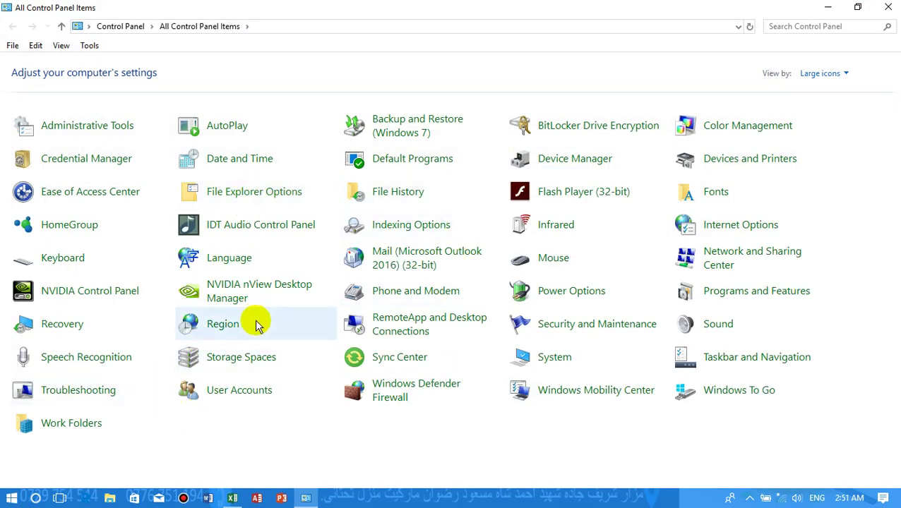
{"action": "left_click", "coordinate": [254, 322]}
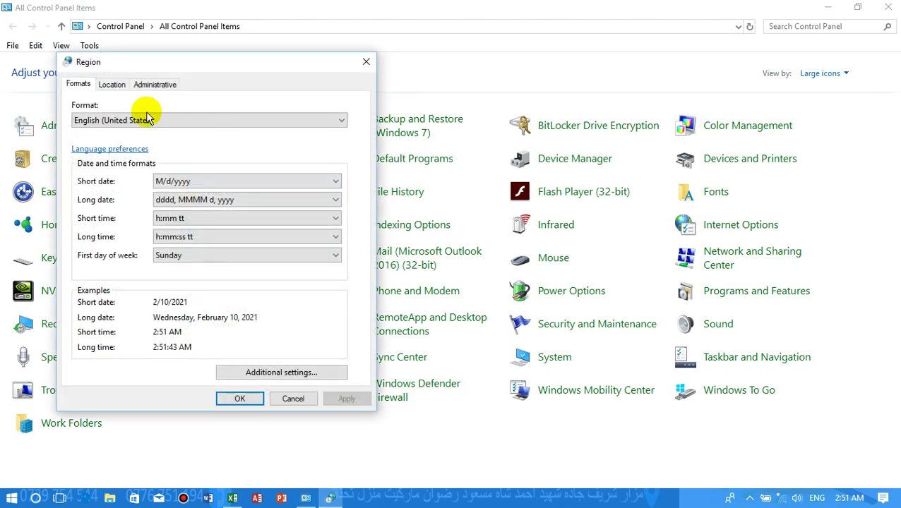
{"action": "left_click", "coordinate": [318, 378]}
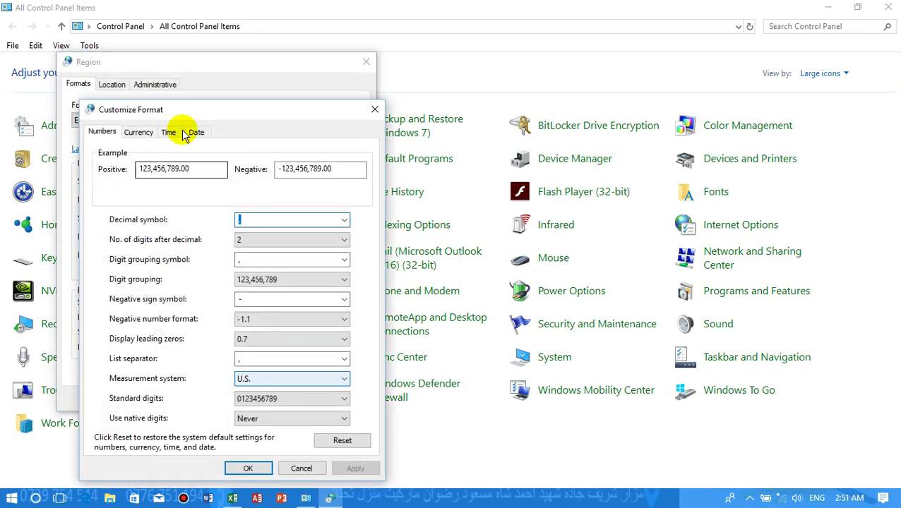
{"action": "left_click", "coordinate": [141, 132]}
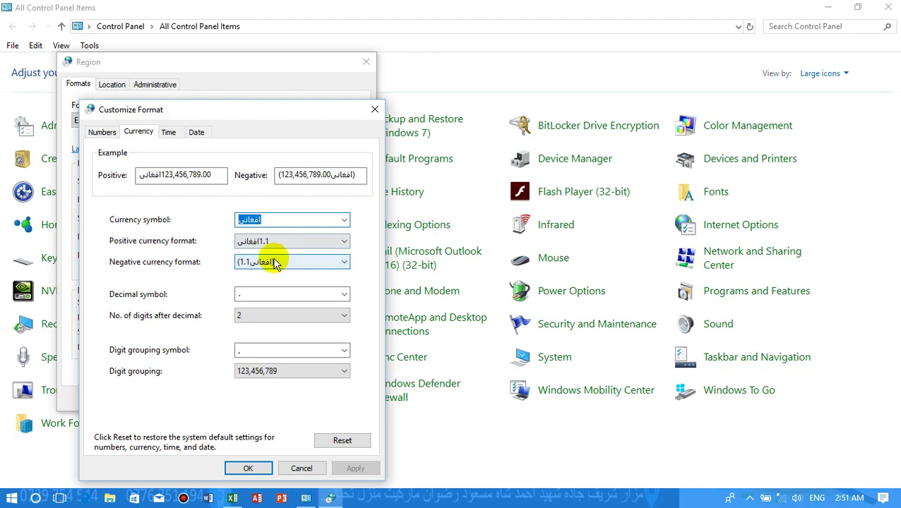
{"action": "left_click", "coordinate": [271, 316]}
{"action": "left_click", "coordinate": [260, 329]}
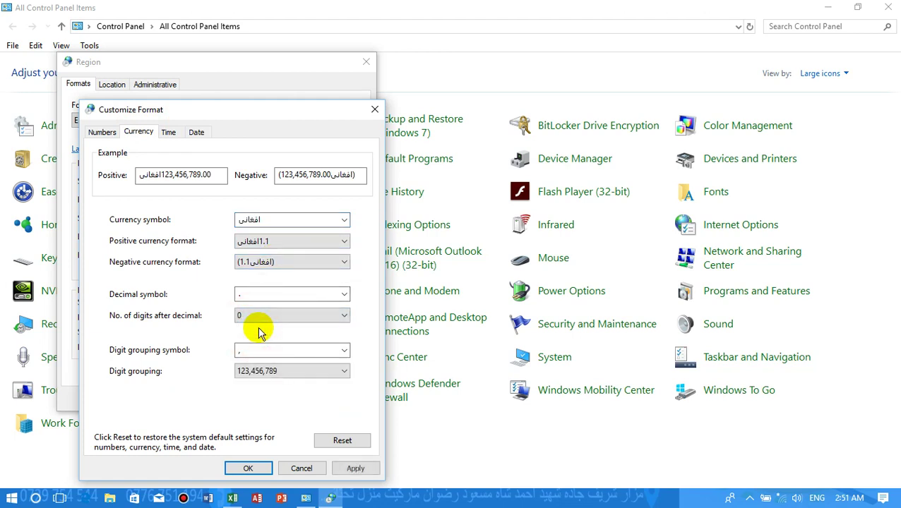
{"action": "left_click", "coordinate": [243, 469]}
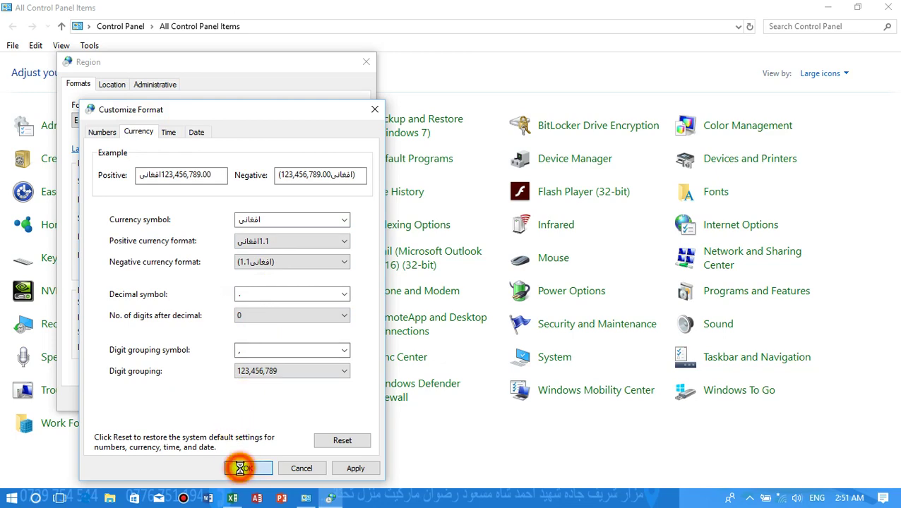
{"action": "left_click", "coordinate": [239, 399]}
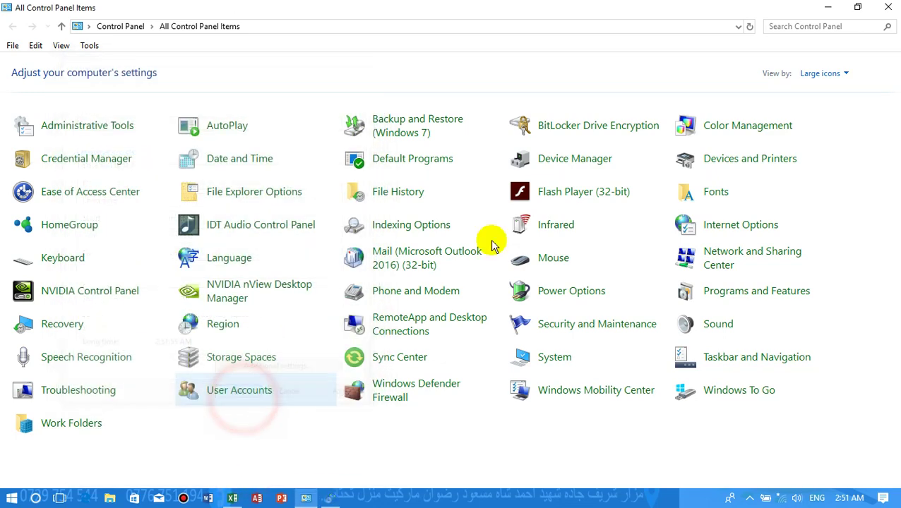
Close Control Panel, confirm the currency format, then clear D5's contents and formatting.
{"action": "left_click", "coordinate": [887, 7]}
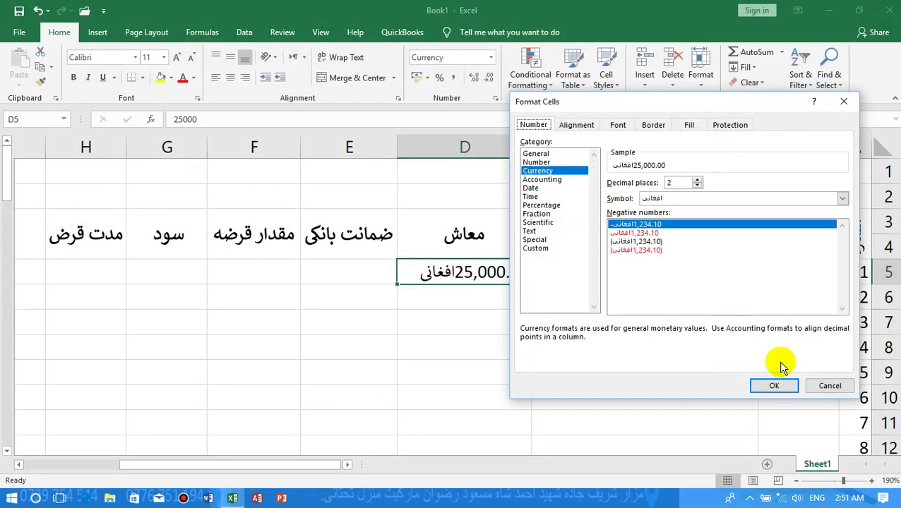
{"action": "left_click", "coordinate": [791, 389]}
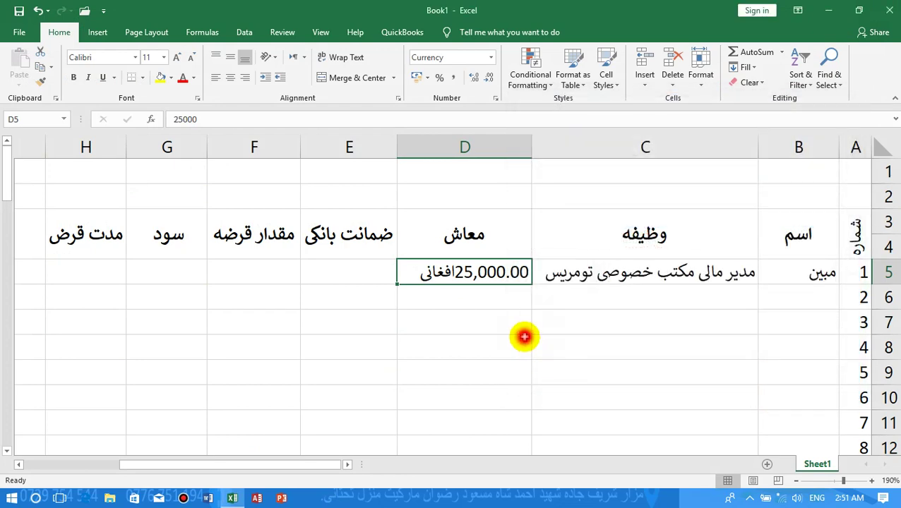
{"action": "left_click", "coordinate": [523, 339]}
{"action": "left_click", "coordinate": [504, 271]}
{"action": "key", "text": "Delete"}
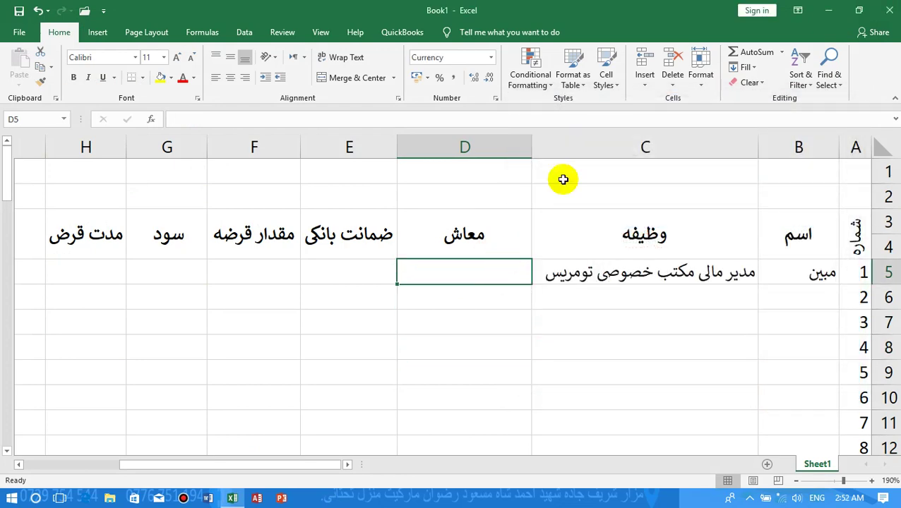
{"action": "left_click", "coordinate": [747, 85]}
{"action": "left_click", "coordinate": [742, 97]}
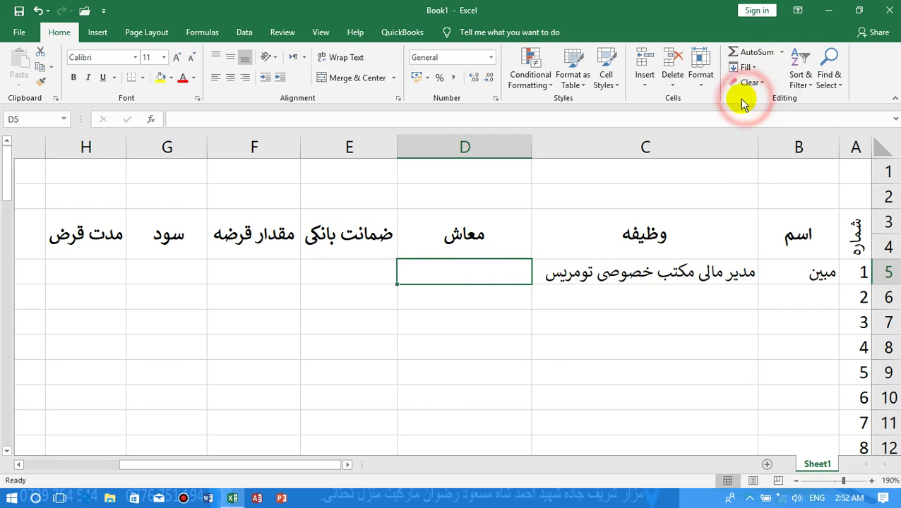
Reapply Currency with 0 decimals to D5 and re-enter the salary 25,000.
{"action": "left_click", "coordinate": [495, 99]}
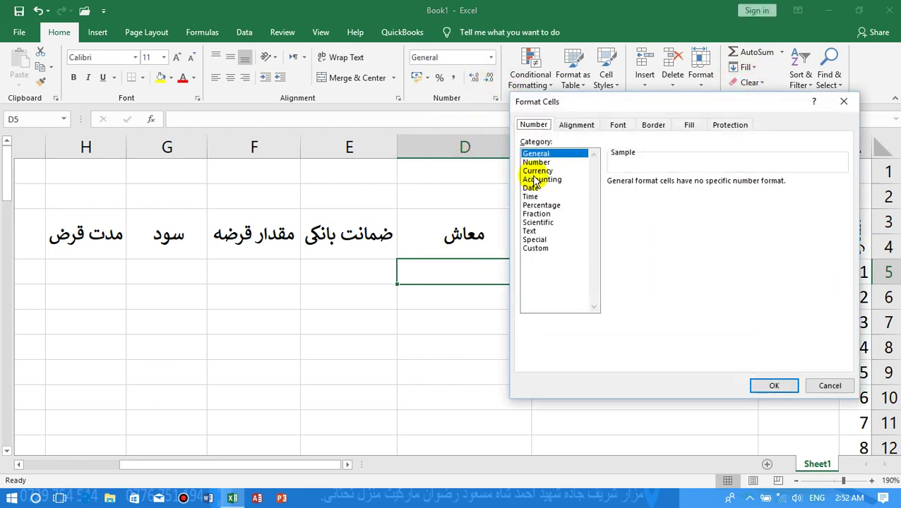
{"action": "left_click", "coordinate": [536, 171]}
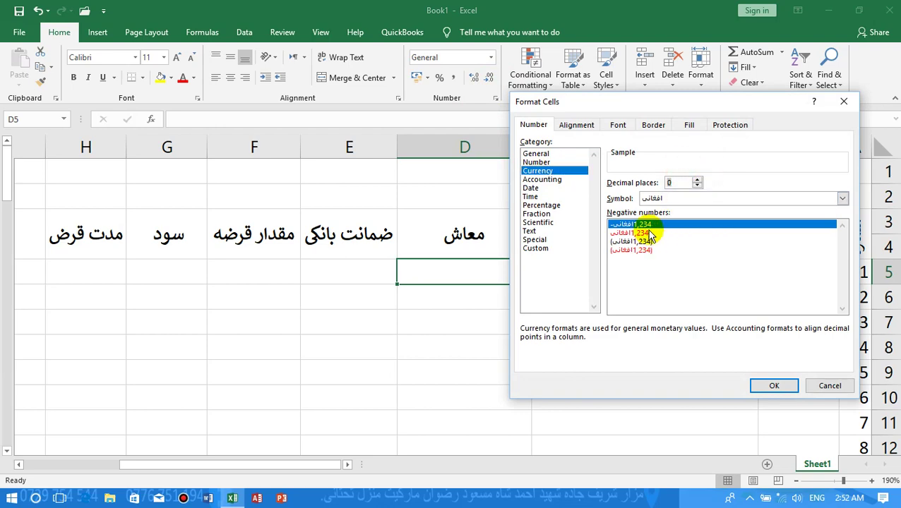
{"action": "left_click", "coordinate": [773, 385]}
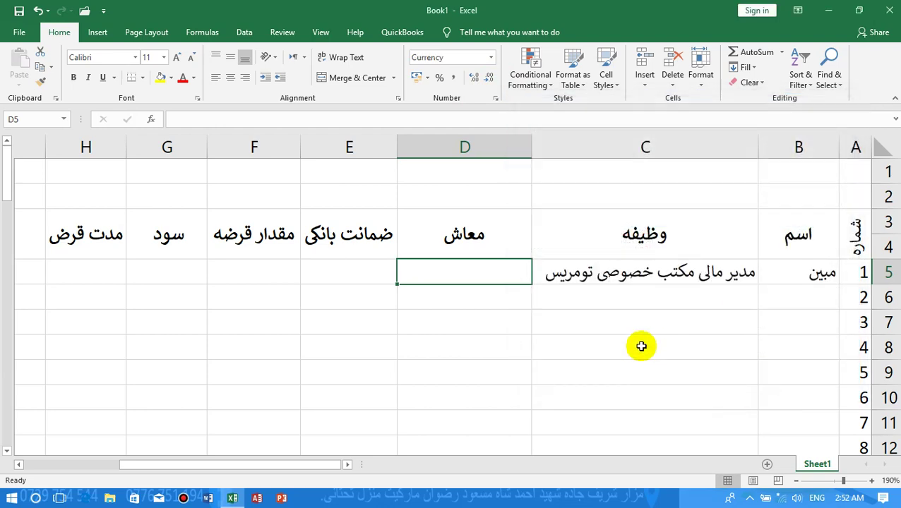
{"action": "type", "text": "25000"}
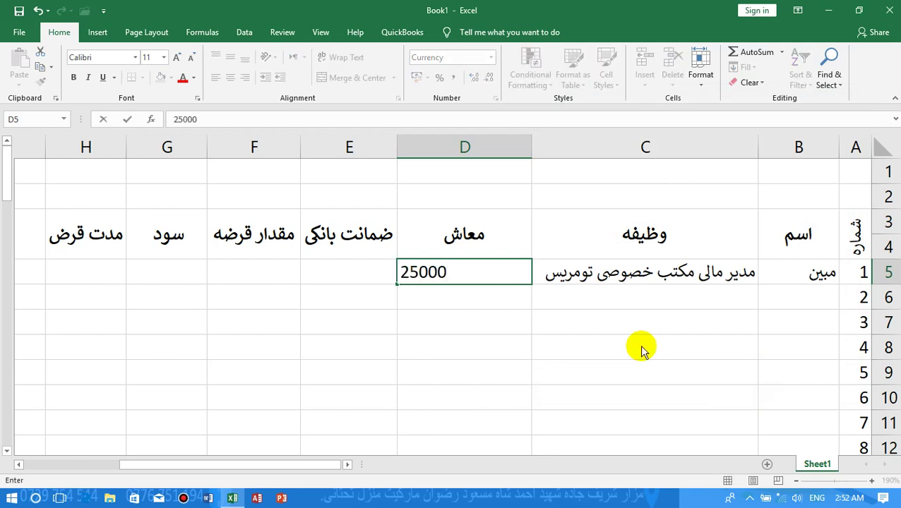
{"action": "key", "text": "Return"}
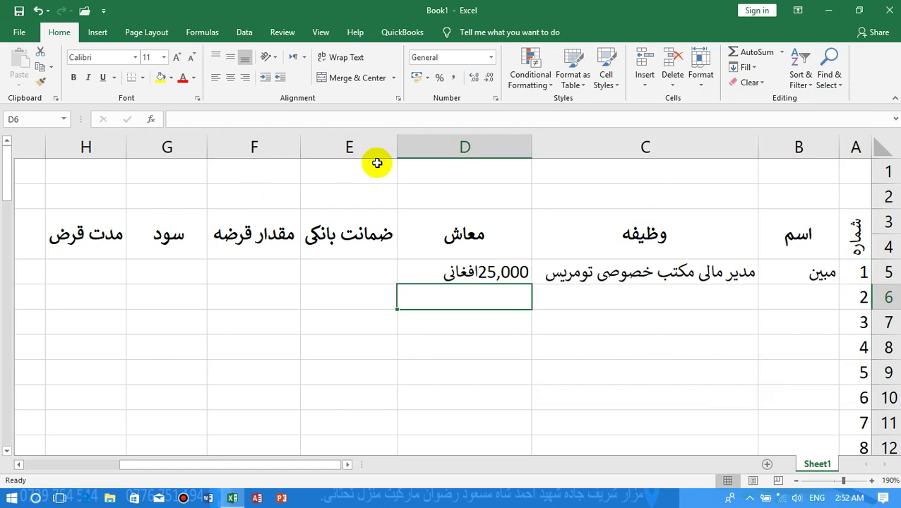
Narrow column D to fit the salary and enter the guarantor's name in E5.
{"action": "left_click_drag", "start_coordinate": [396, 141], "coordinate": [410, 145]}
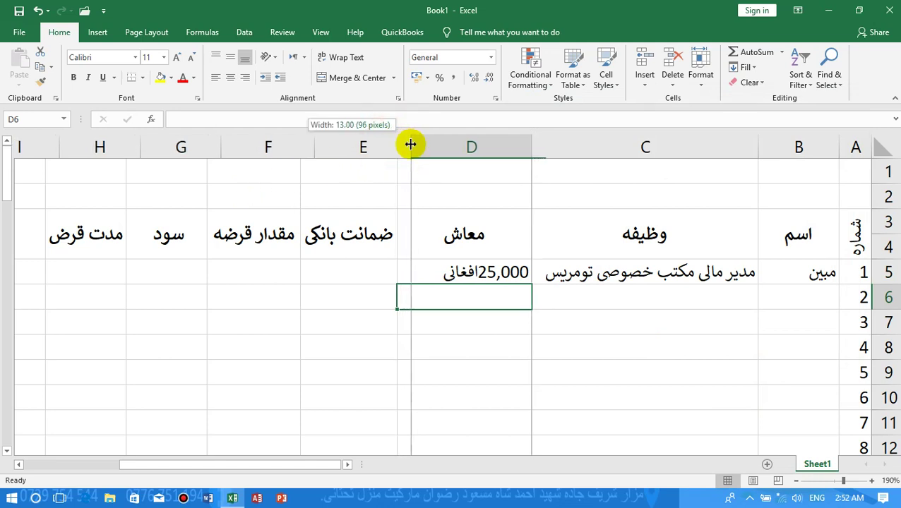
{"action": "left_click", "coordinate": [713, 268]}
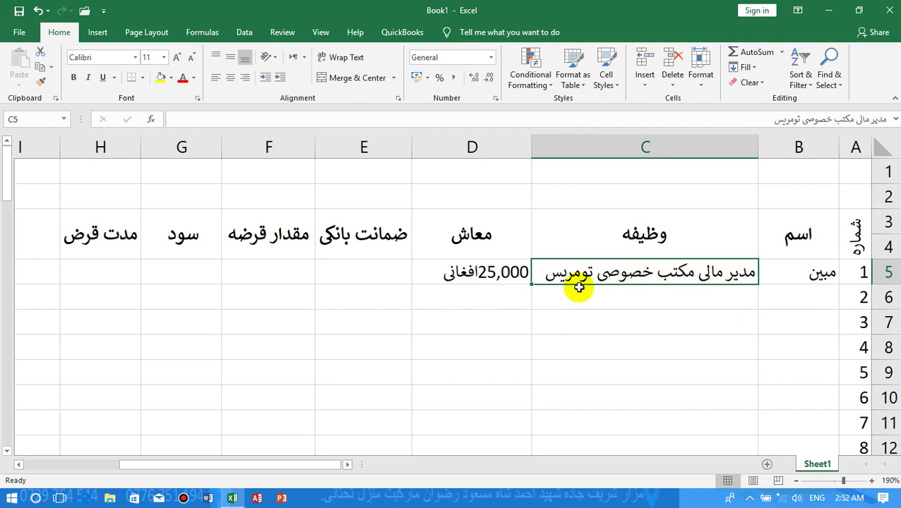
{"action": "left_click", "coordinate": [471, 271]}
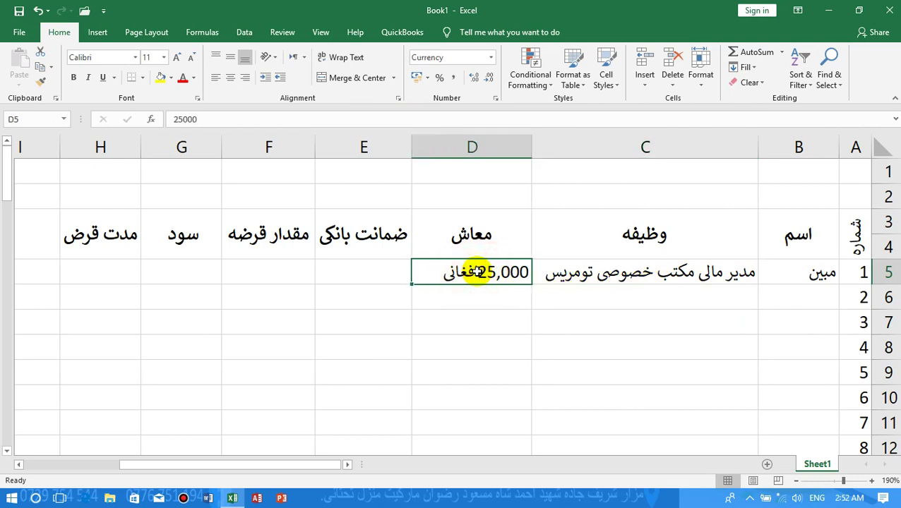
{"action": "left_click", "coordinate": [395, 271]}
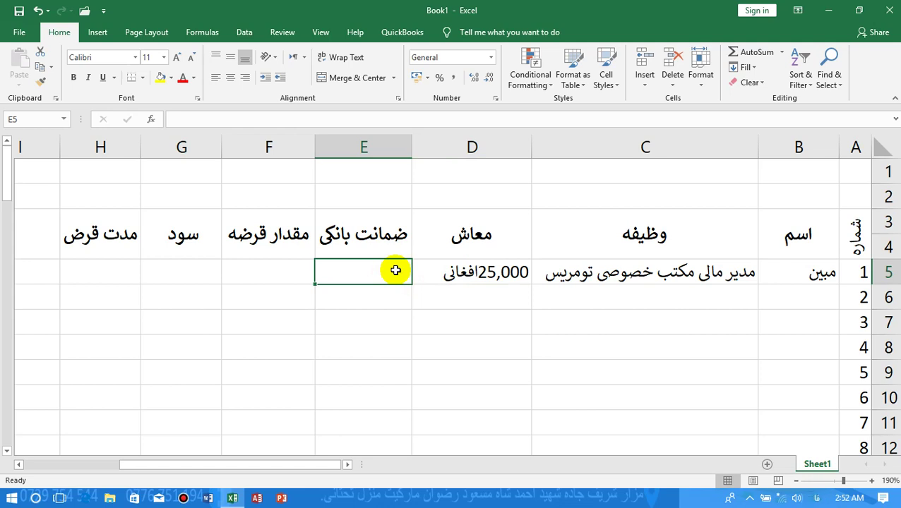
{"action": "type", "text": "اسد الله"}
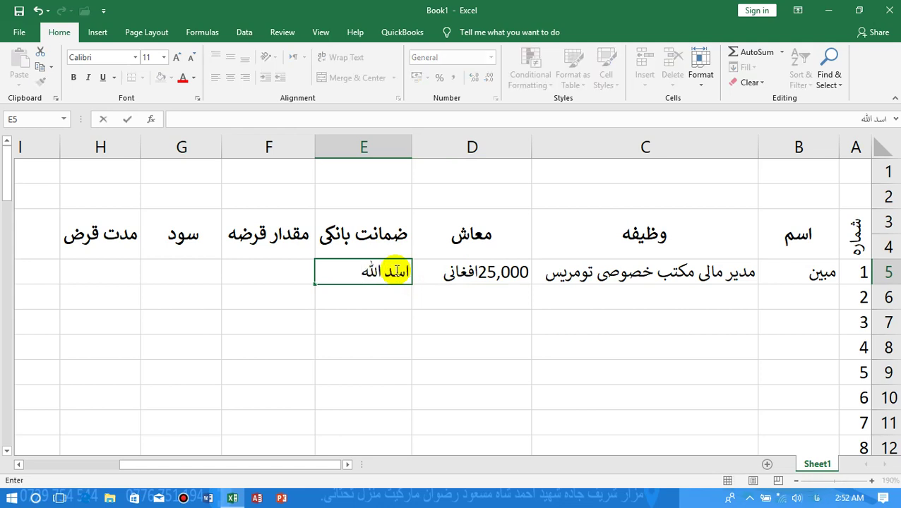
{"action": "key", "text": "Return"}
{"action": "key", "text": "Tab"}
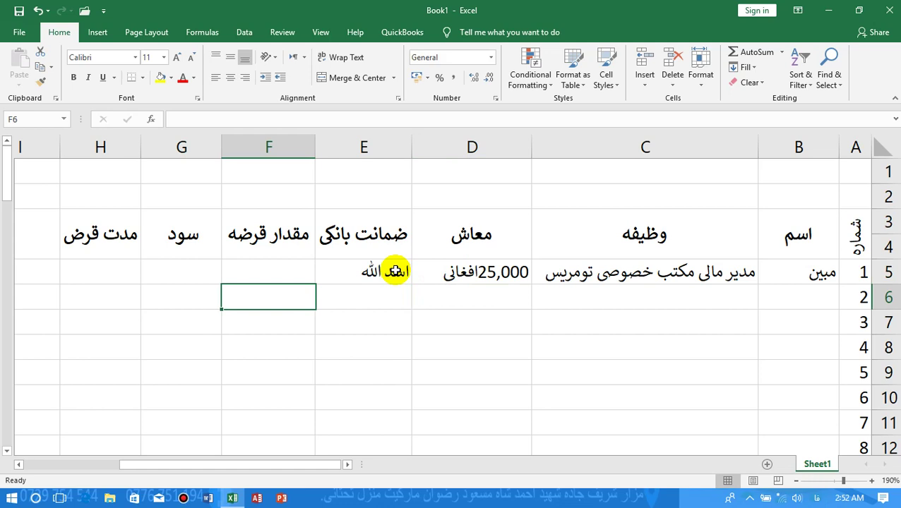
Enter the loan amount 250000 in F5.
{"action": "key", "text": "Up"}
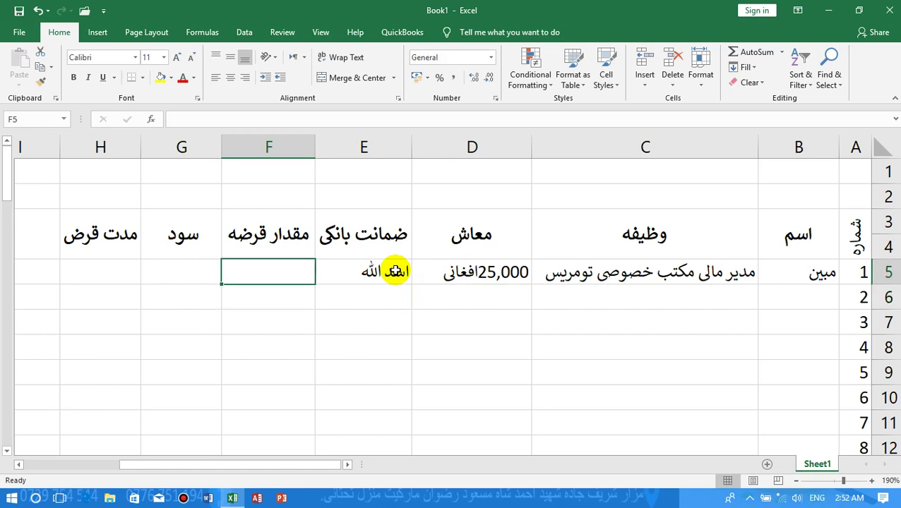
{"action": "type", "text": "250000"}
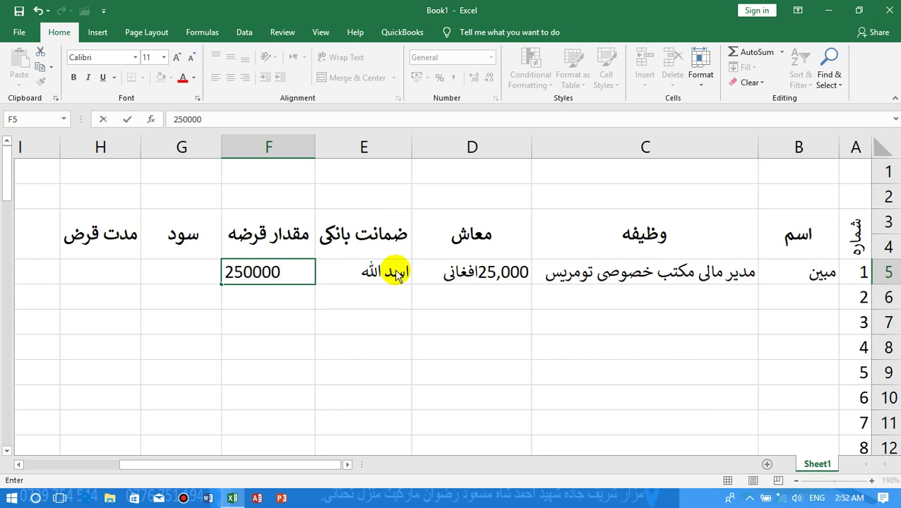
{"action": "key", "text": "Return"}
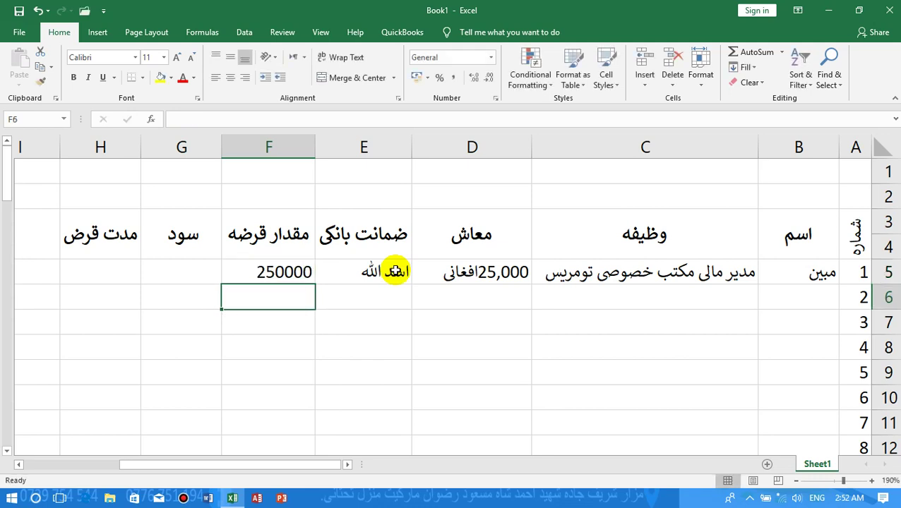
{"action": "key", "text": "Up"}
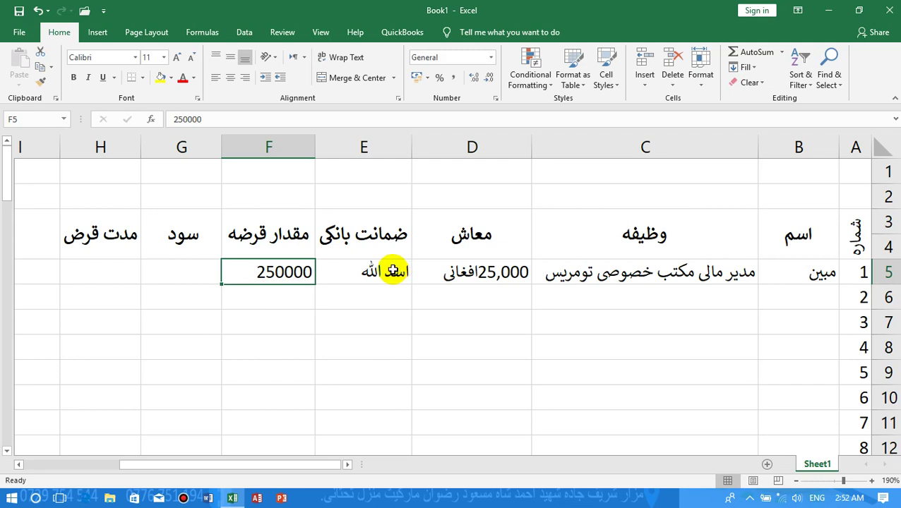
Format-paint D5's Afghani currency onto F5 and autofit column F to show 250,000.
{"action": "left_click", "coordinate": [492, 272]}
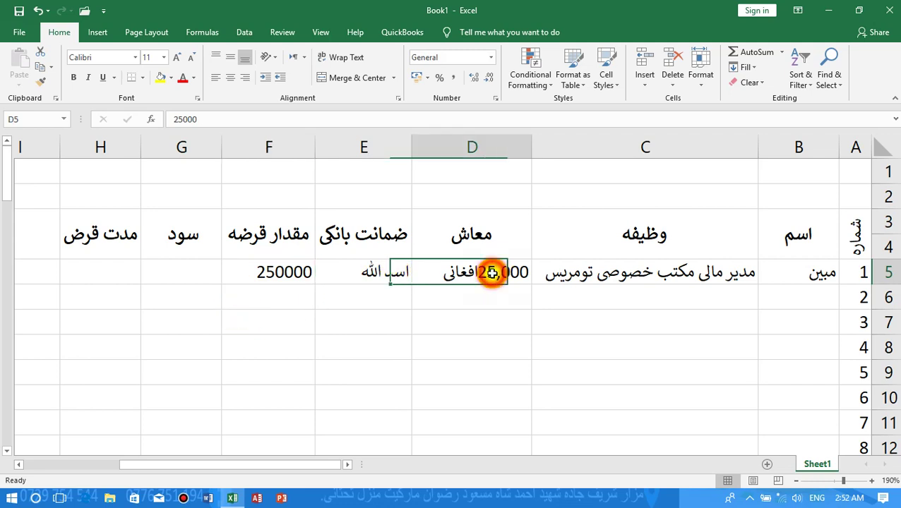
{"action": "left_click", "coordinate": [47, 84]}
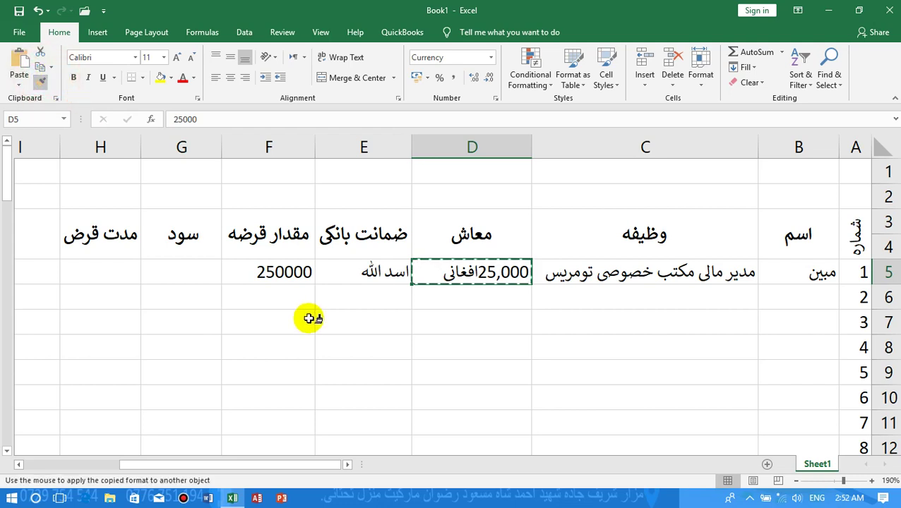
{"action": "left_click", "coordinate": [289, 274]}
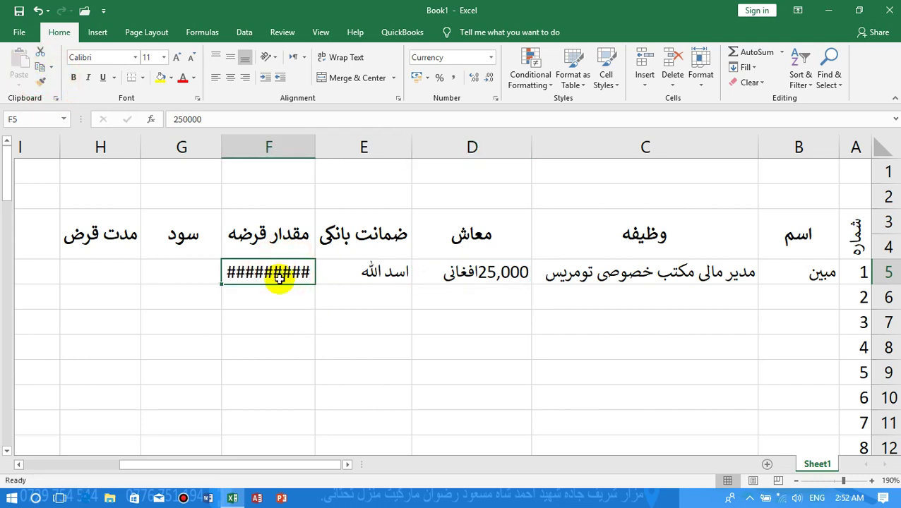
{"action": "double_click", "coordinate": [221, 146]}
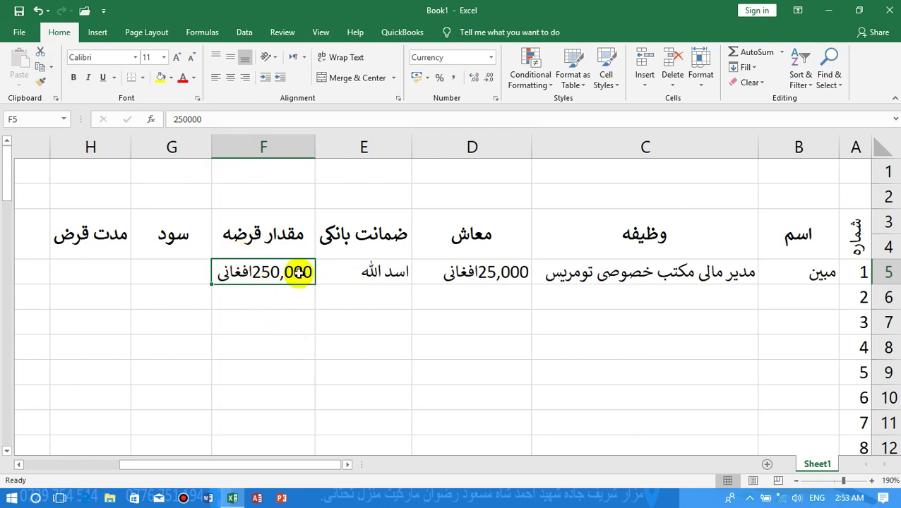
{"action": "left_click", "coordinate": [178, 271]}
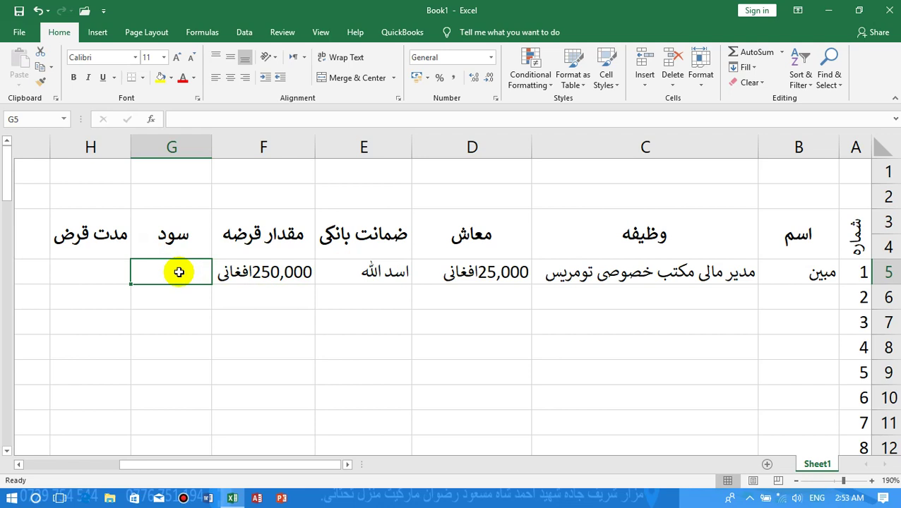
{"action": "left_click", "coordinate": [270, 276]}
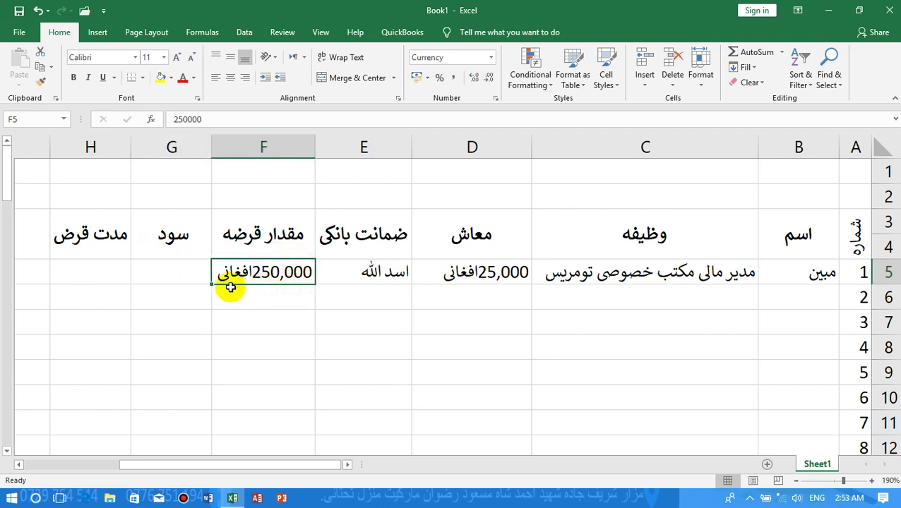
Type 15% into interest cell G5 and 24 into loan term cell H5.
{"action": "left_click", "coordinate": [158, 276]}
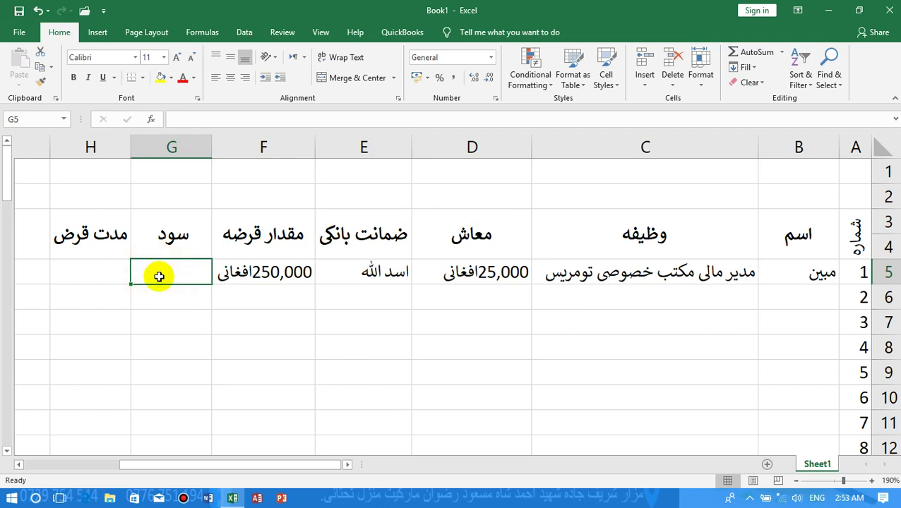
{"action": "type", "text": "15"}
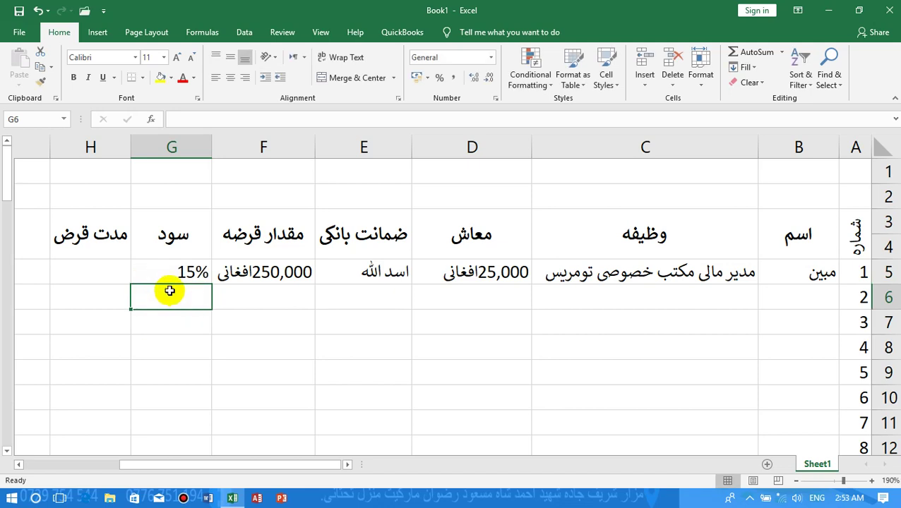
{"action": "left_click", "coordinate": [110, 263]}
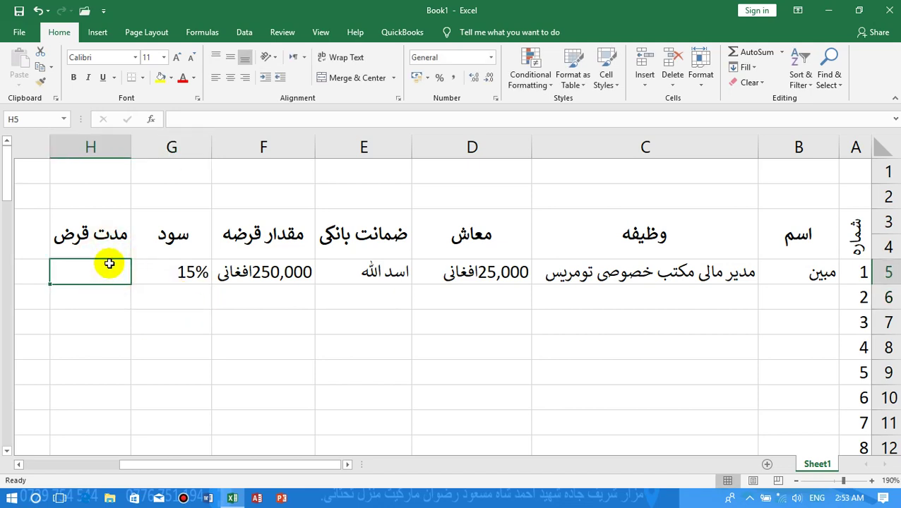
{"action": "left_click", "coordinate": [304, 271]}
{"action": "left_click", "coordinate": [193, 271]}
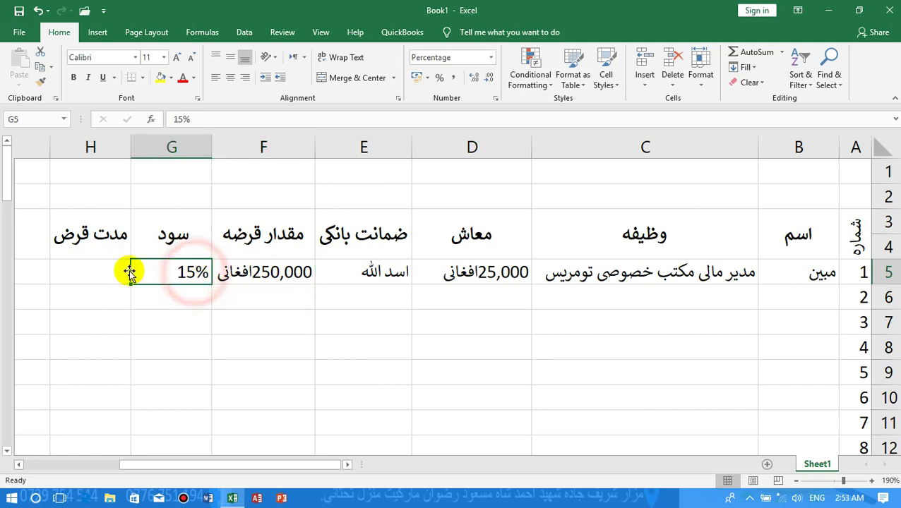
{"action": "left_click", "coordinate": [91, 271]}
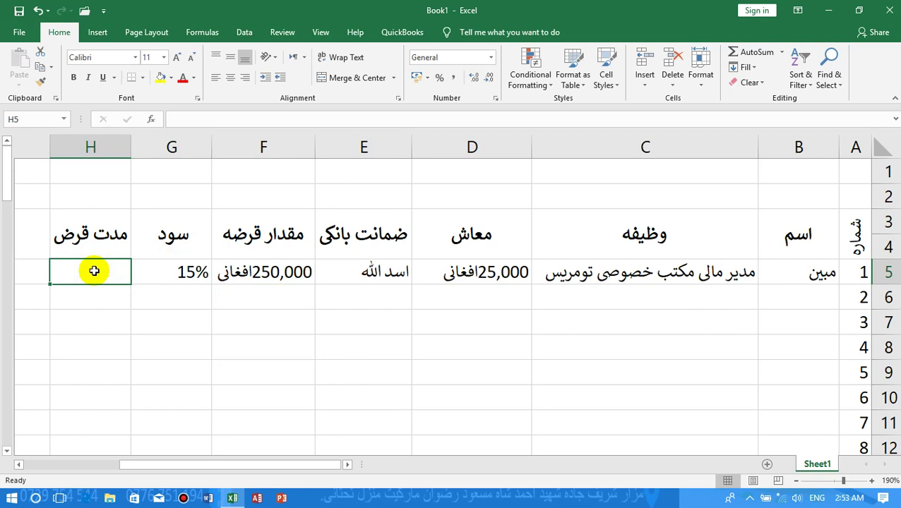
{"action": "type", "text": "24"}
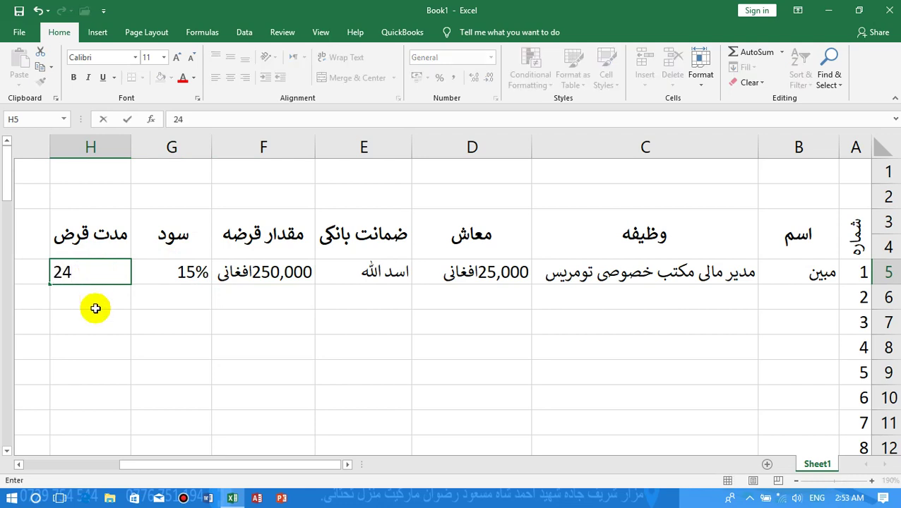
{"action": "left_click", "coordinate": [96, 308]}
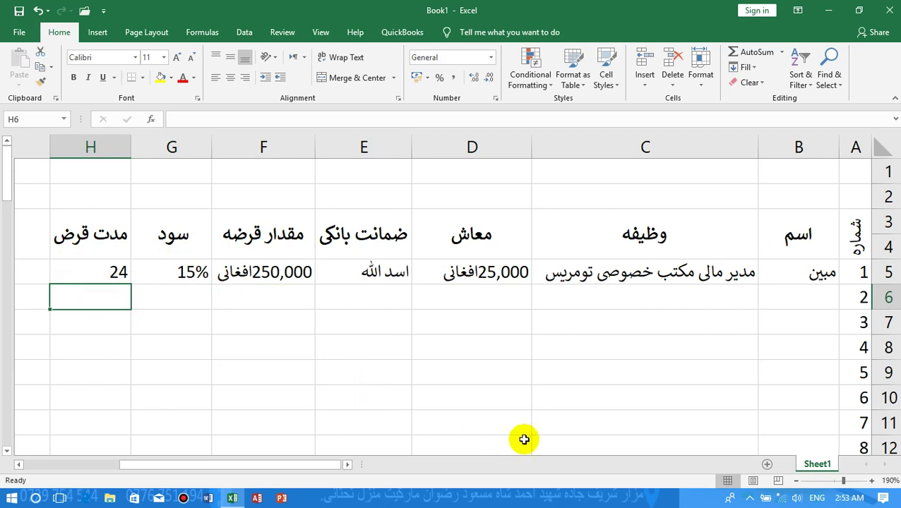
Scroll right to reveal column I and select the merged header cell I3:I4.
{"action": "left_click_drag", "start_coordinate": [307, 464], "coordinate": [254, 469]}
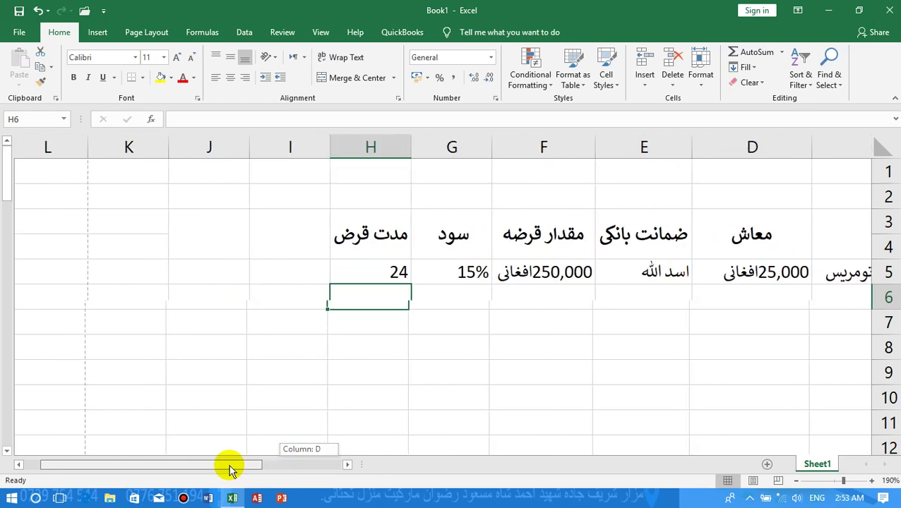
{"action": "mouse_move", "coordinate": [254, 470]}
{"action": "left_mouse_down"}
{"action": "mouse_move", "coordinate": [336, 479]}
{"action": "mouse_move", "coordinate": [233, 479]}
{"action": "mouse_move", "coordinate": [247, 479]}
{"action": "left_mouse_up"}
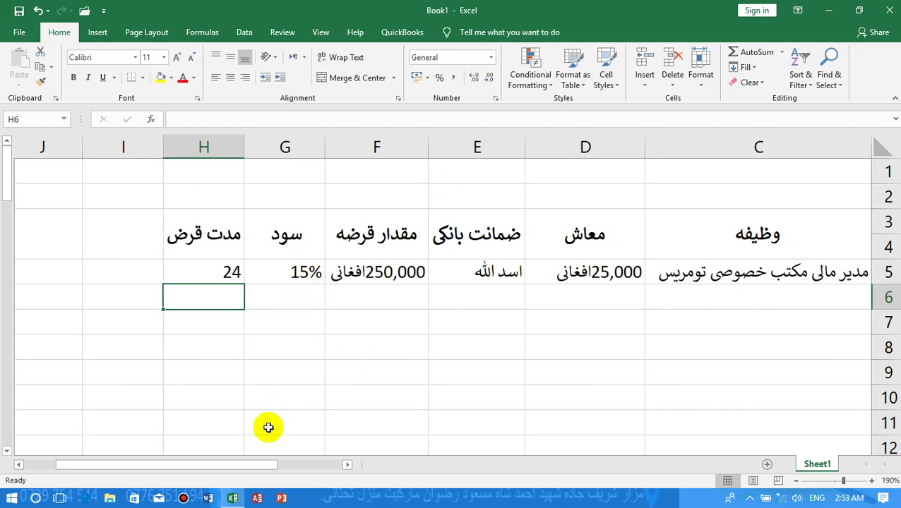
{"action": "left_click", "coordinate": [213, 276]}
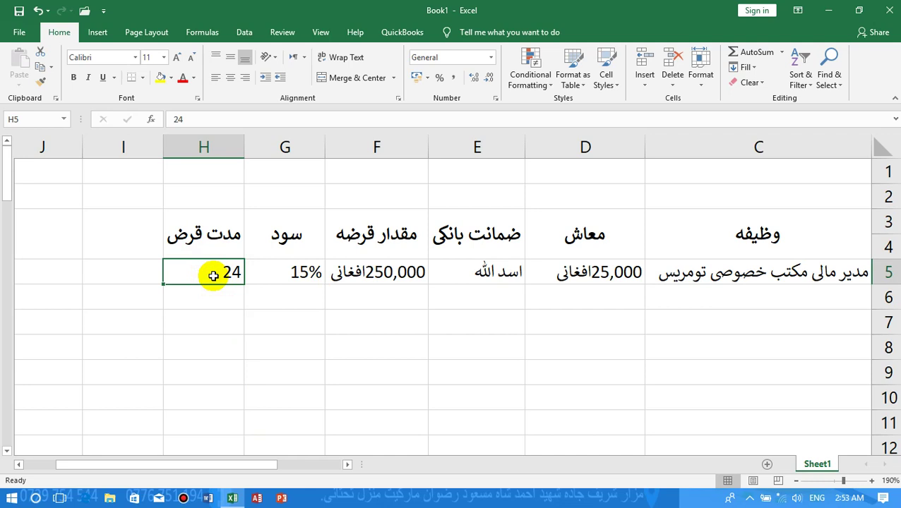
{"action": "left_click", "coordinate": [119, 231]}
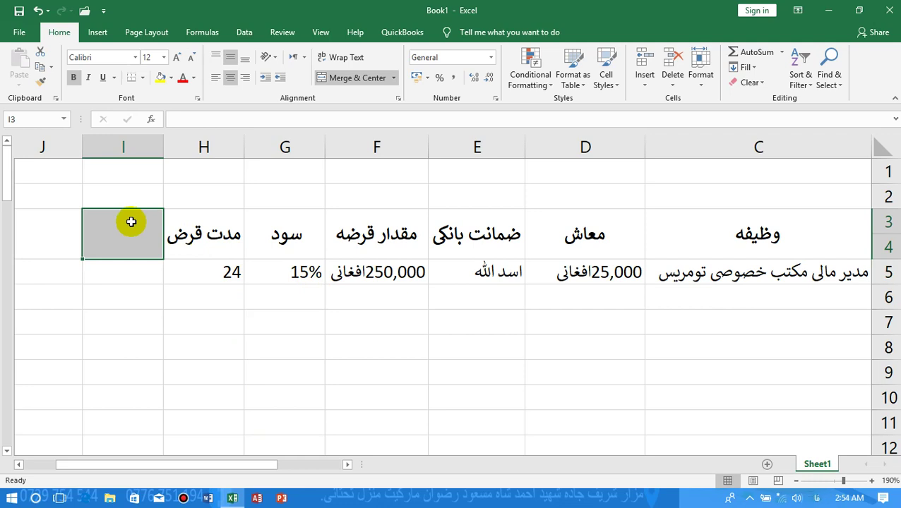
Enter the heading سود خالص in the header cell beside مدت قرض.
{"action": "type", "text": "مث"}
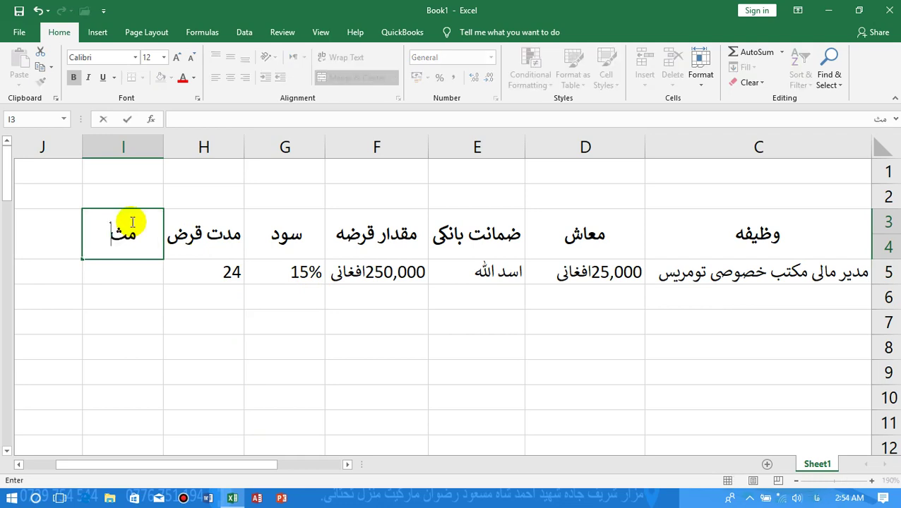
{"action": "key", "text": "BackSpace"}
{"action": "type", "text": "ق"}
{"action": "key", "text": "BackSpace"}
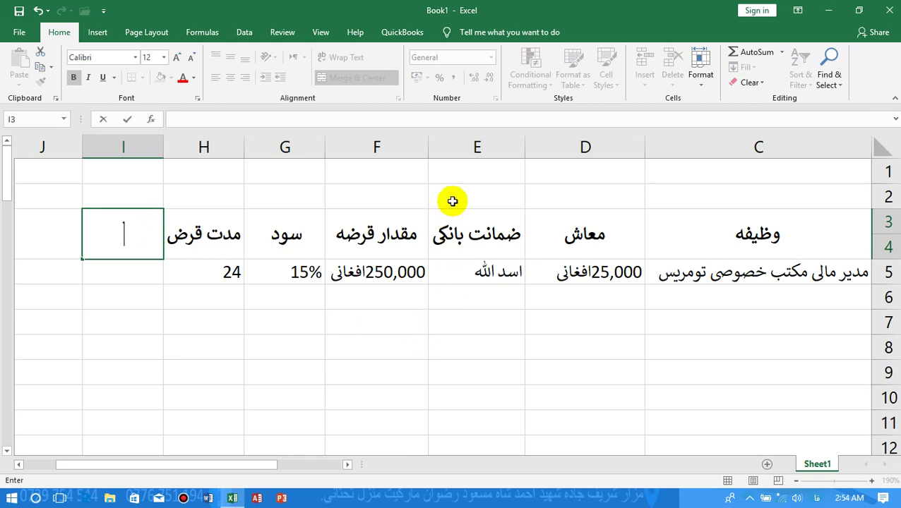
{"action": "left_click", "coordinate": [404, 233]}
{"action": "left_click", "coordinate": [289, 234]}
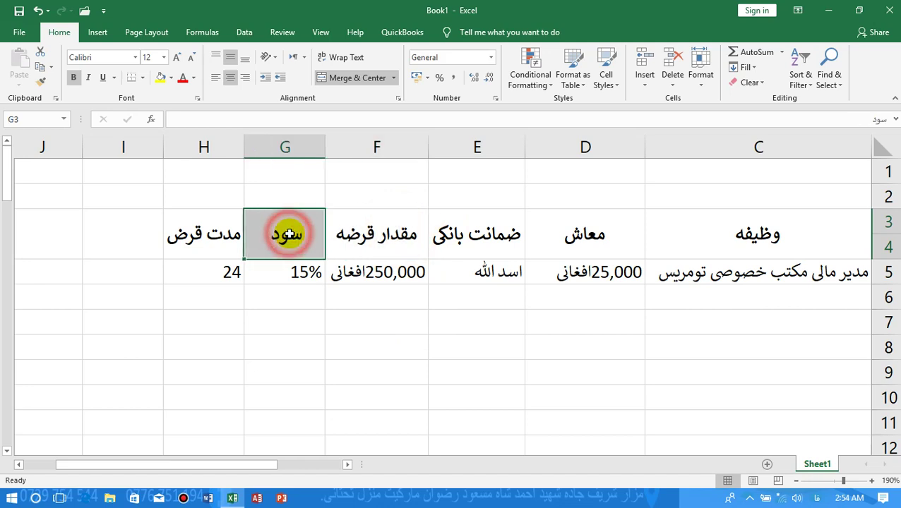
{"action": "left_click", "coordinate": [232, 235]}
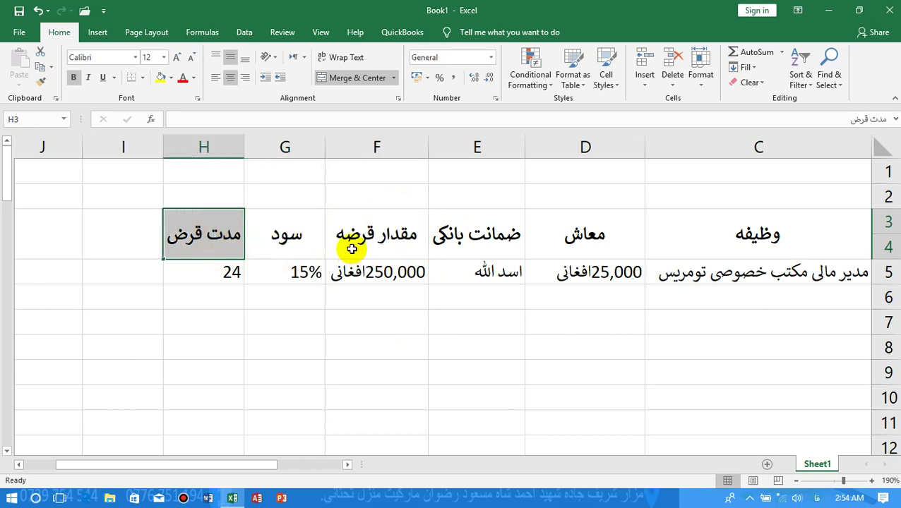
{"action": "left_click", "coordinate": [131, 220]}
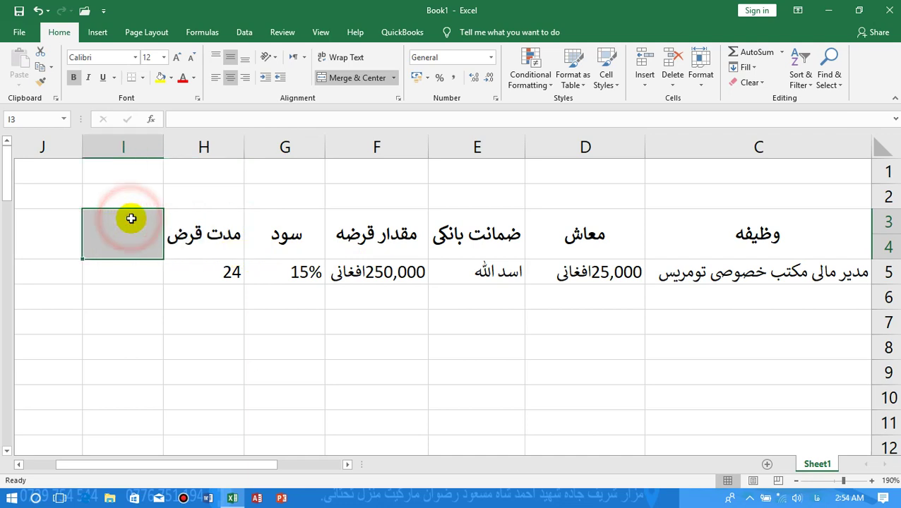
{"action": "type", "text": "م"}
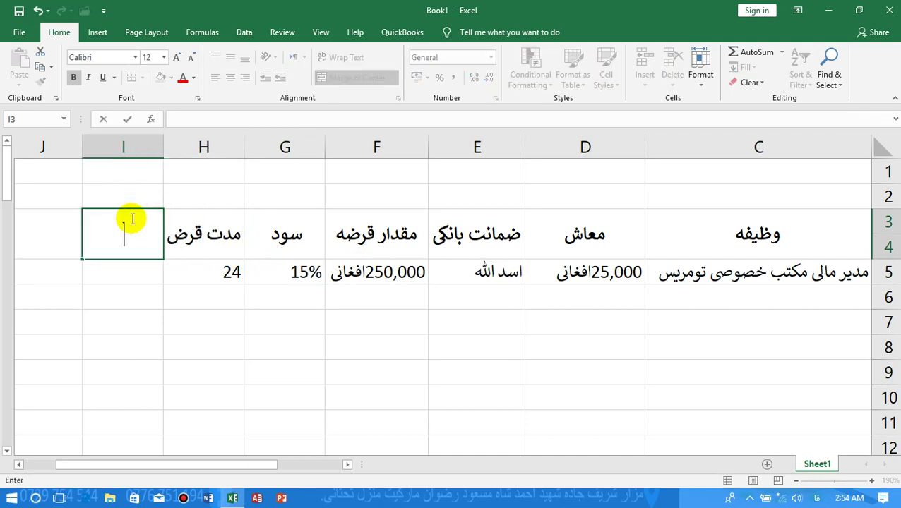
{"action": "type", "text": "سود"}
{"action": "type", "text": " خالص"}
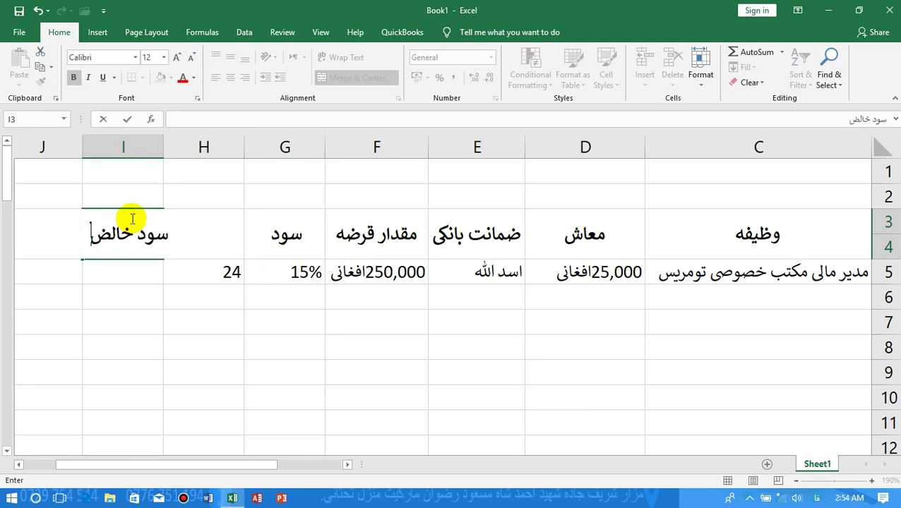
{"action": "left_click", "coordinate": [180, 293]}
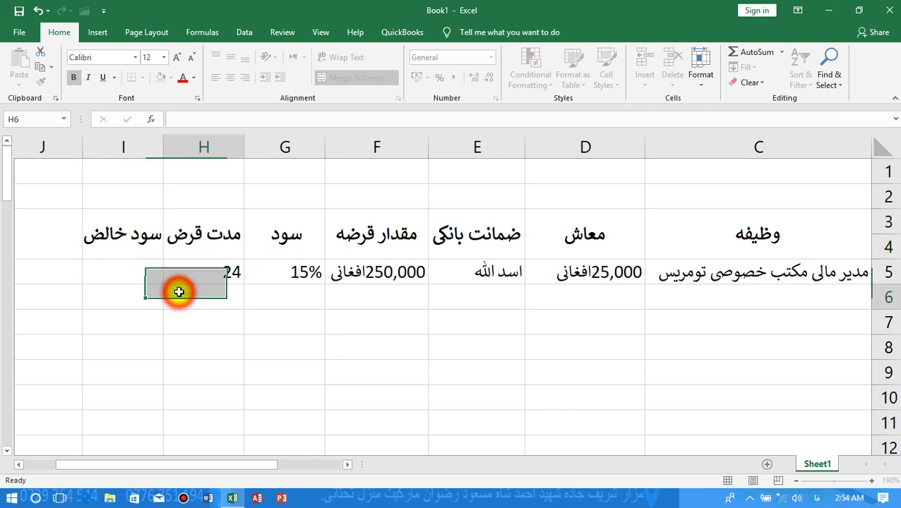
Widen loan-term column H slightly and select I5 for the net-interest formula.
{"action": "left_click", "coordinate": [162, 143]}
{"action": "left_click_drag", "start_coordinate": [162, 142], "coordinate": [158, 143]}
{"action": "left_click", "coordinate": [308, 272]}
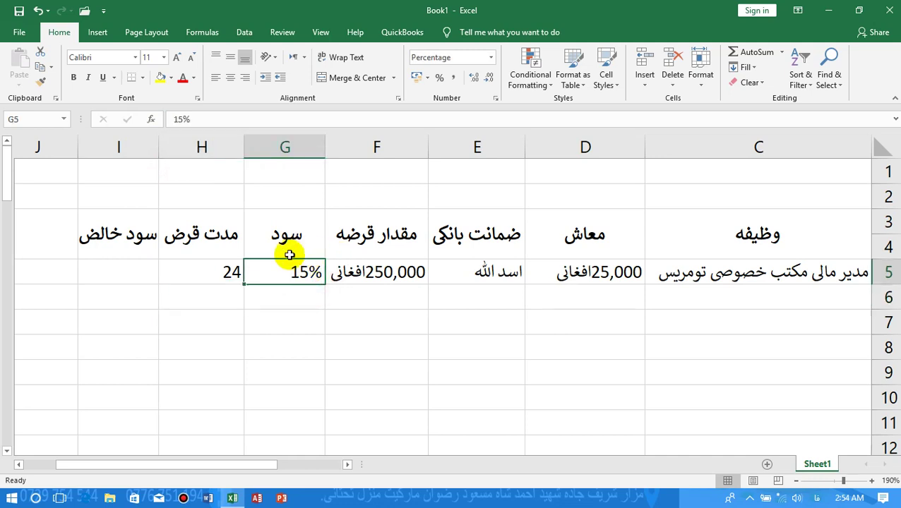
{"action": "left_click", "coordinate": [354, 268]}
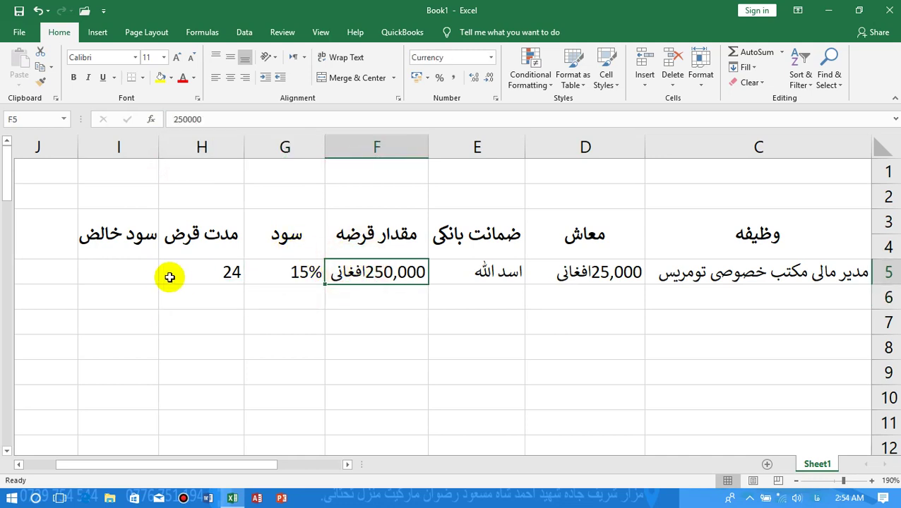
{"action": "left_click", "coordinate": [135, 271]}
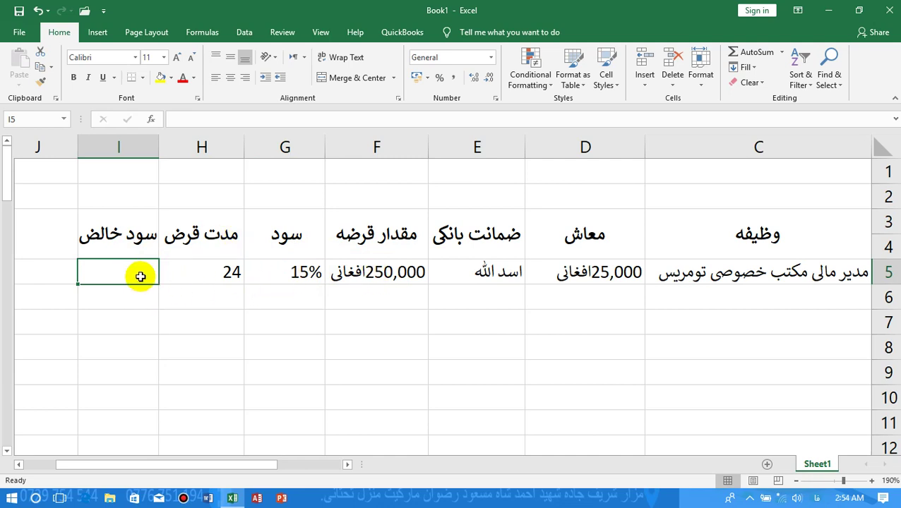
Enter =PMT(F5,H5,G5) in I5, producing (37,500.00)افغانی.
{"action": "type", "text": "="}
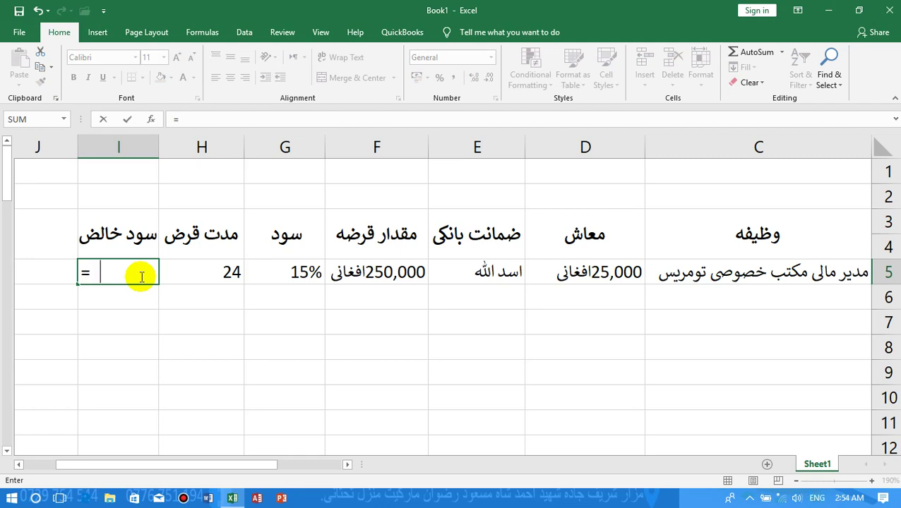
{"action": "type", "text": "pmt"}
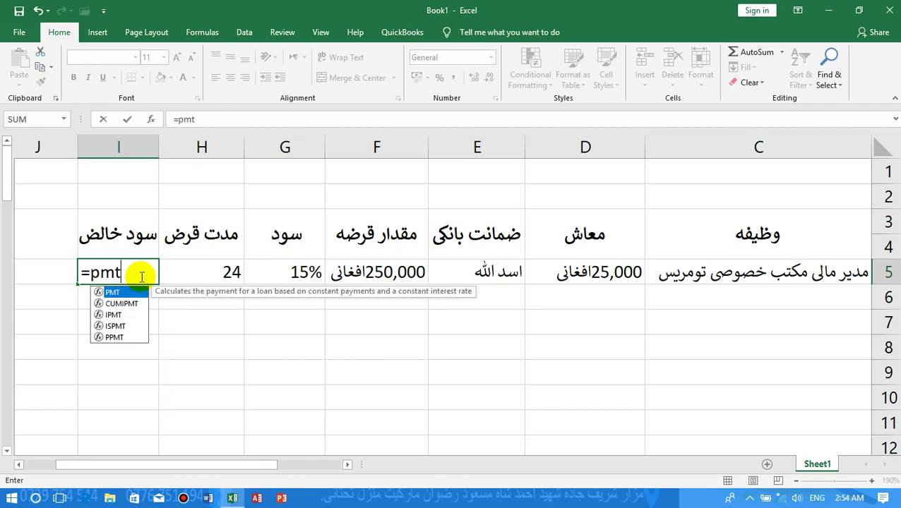
{"action": "type", "text": "("}
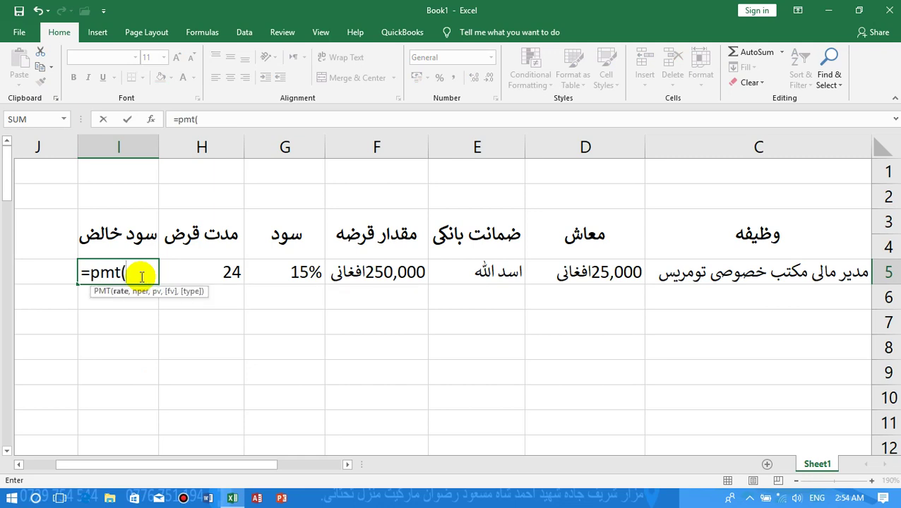
{"action": "left_click", "coordinate": [373, 272]}
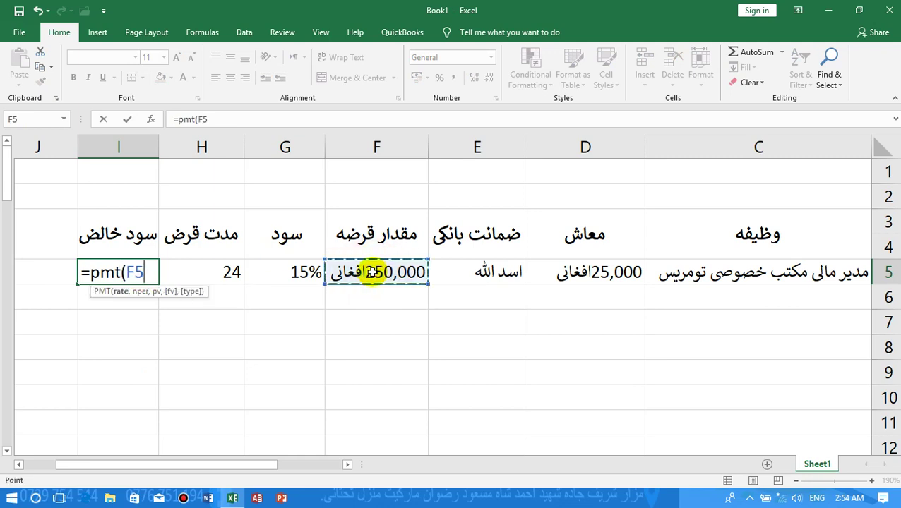
{"action": "type", "text": ","}
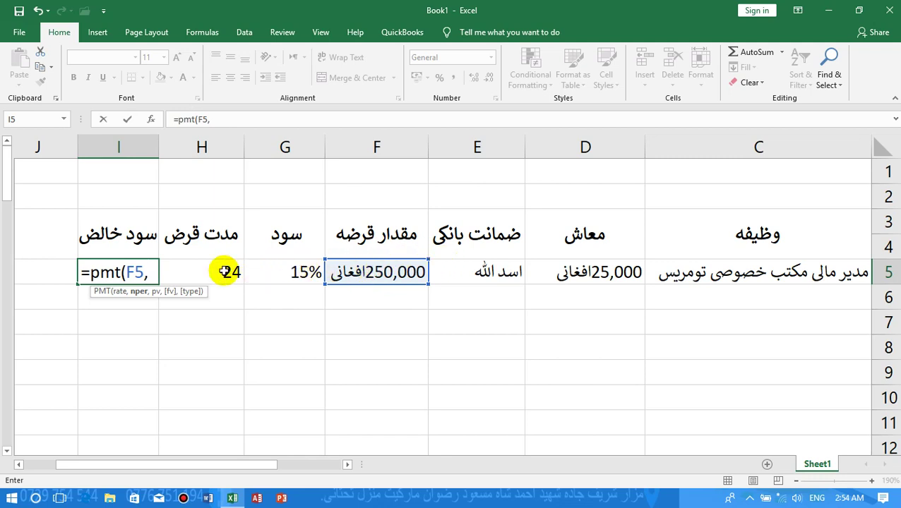
{"action": "left_click", "coordinate": [224, 272]}
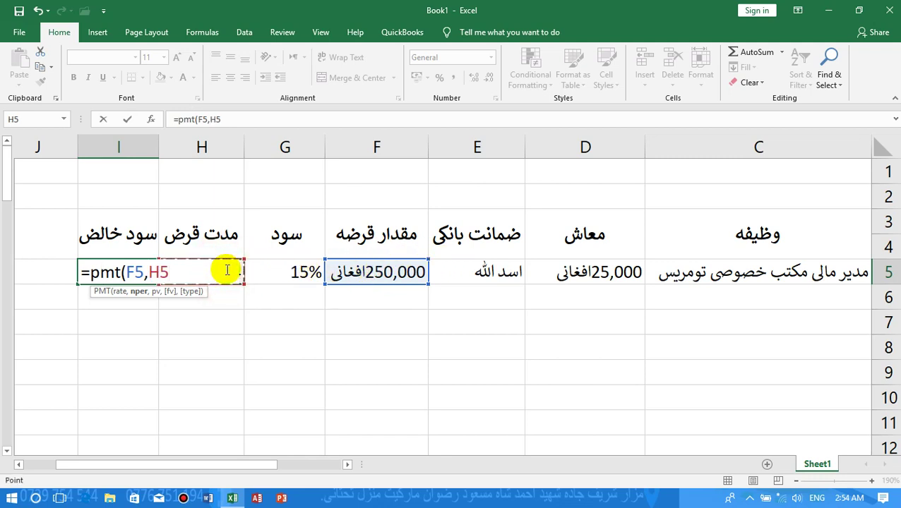
{"action": "type", "text": ","}
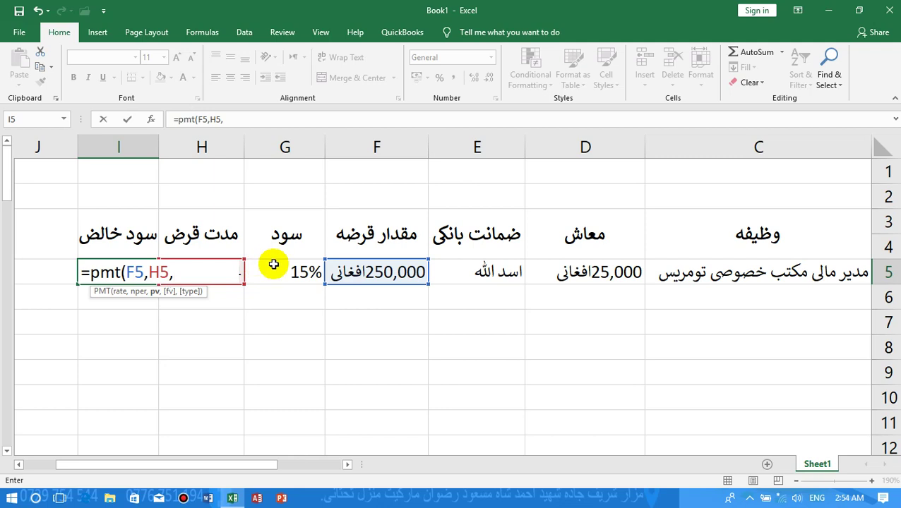
{"action": "left_click", "coordinate": [274, 266]}
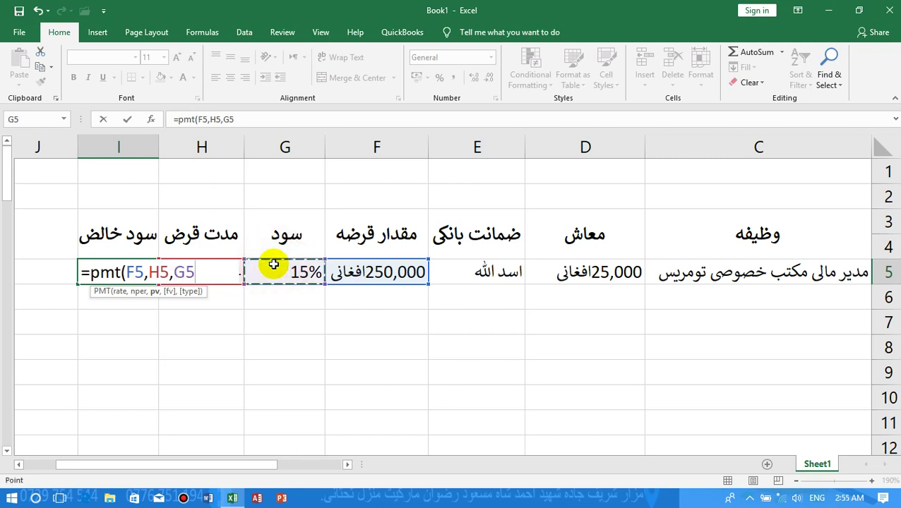
{"action": "key", "text": "Return"}
{"action": "left_click", "coordinate": [97, 275]}
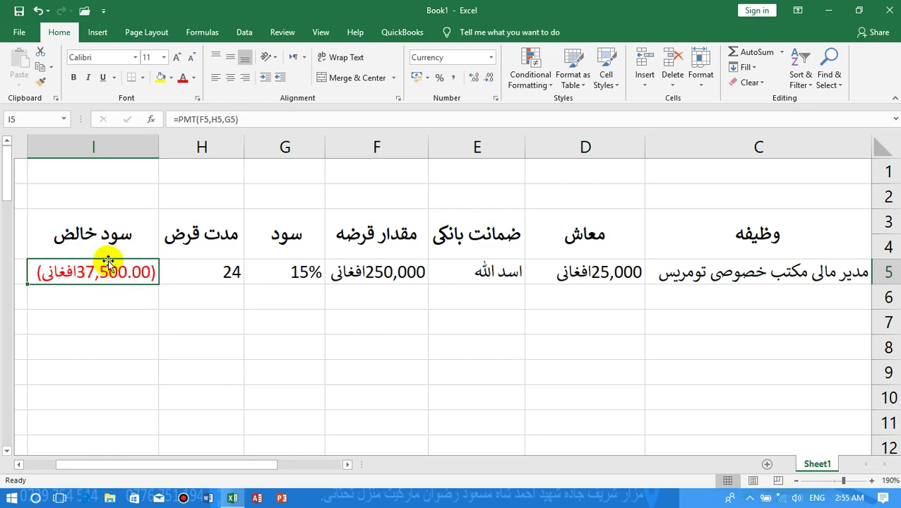
Format I5 as currency with red negatives, no parentheses and 0 decimal places.
{"action": "left_click", "coordinate": [494, 98]}
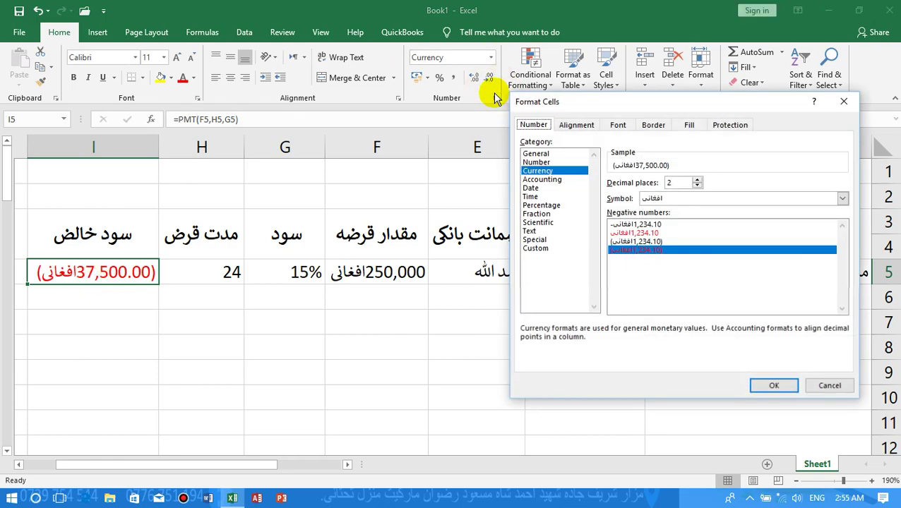
{"action": "left_click", "coordinate": [633, 233]}
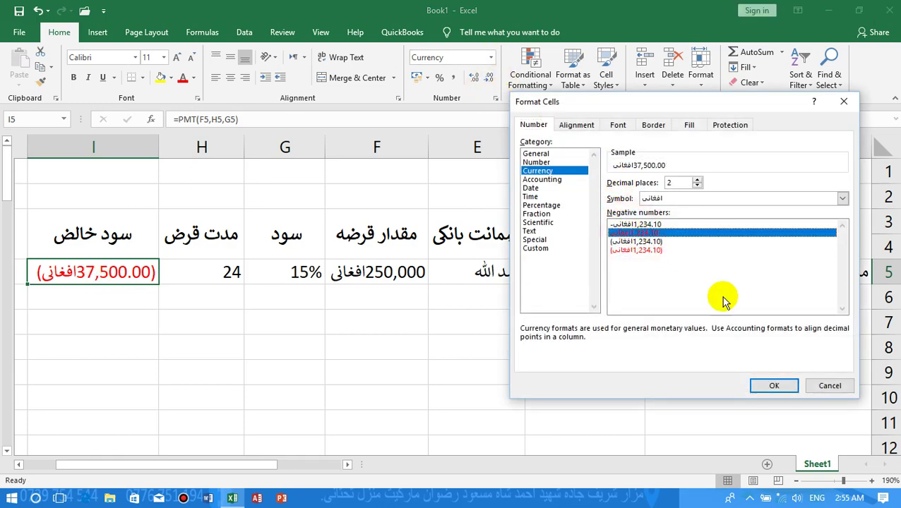
{"action": "left_click", "coordinate": [698, 186]}
{"action": "left_click", "coordinate": [697, 186]}
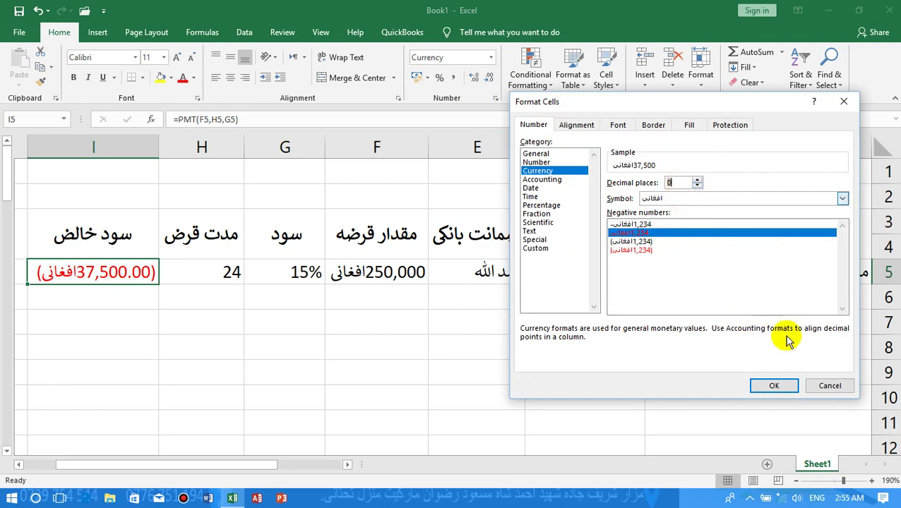
{"action": "left_click", "coordinate": [775, 388]}
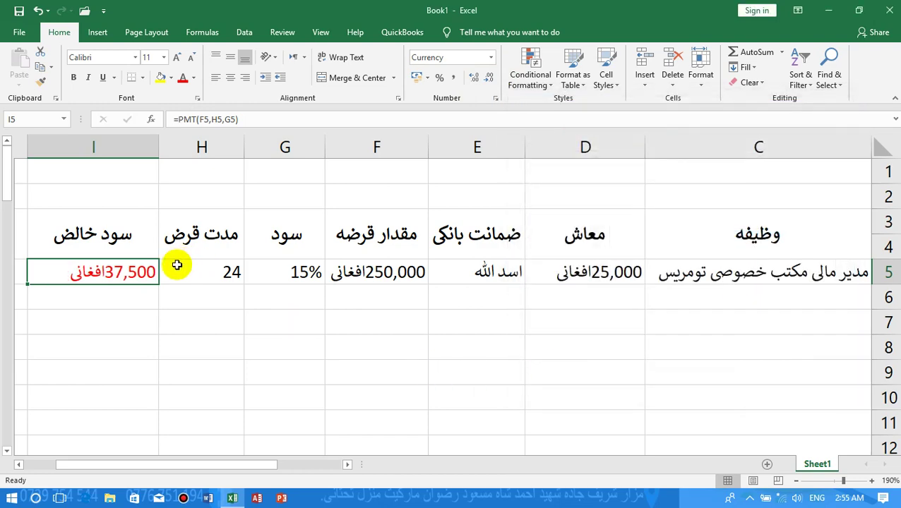
Review the values in F5, H5 and G5 and the PMT formula in I5.
{"action": "left_click", "coordinate": [391, 273]}
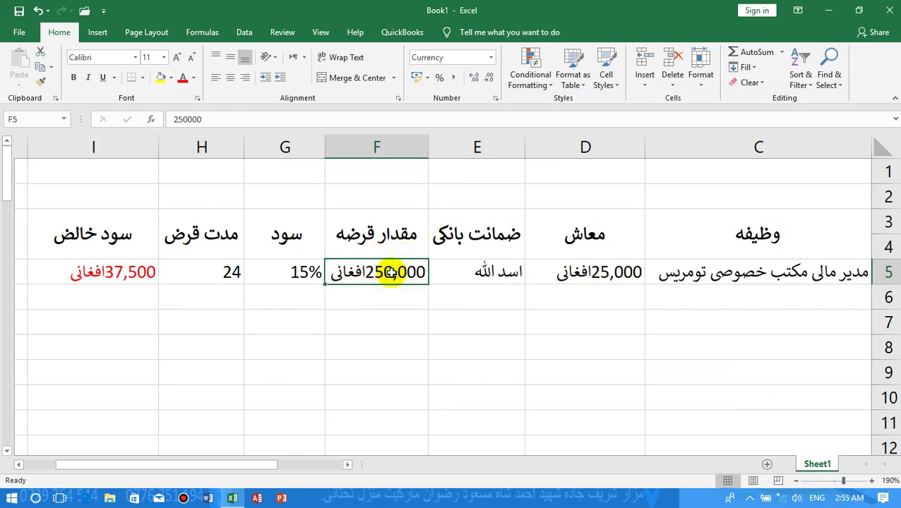
{"action": "left_click", "coordinate": [225, 274]}
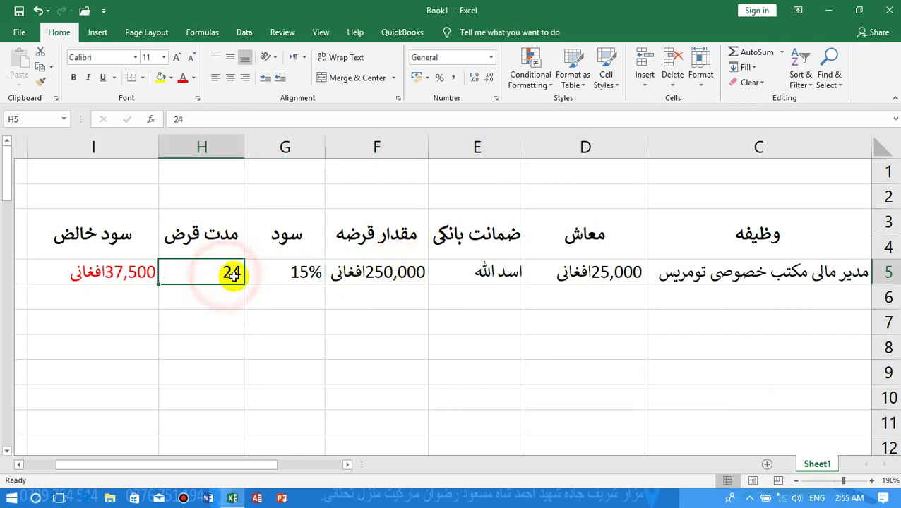
{"action": "left_click", "coordinate": [278, 274]}
{"action": "left_click", "coordinate": [111, 274]}
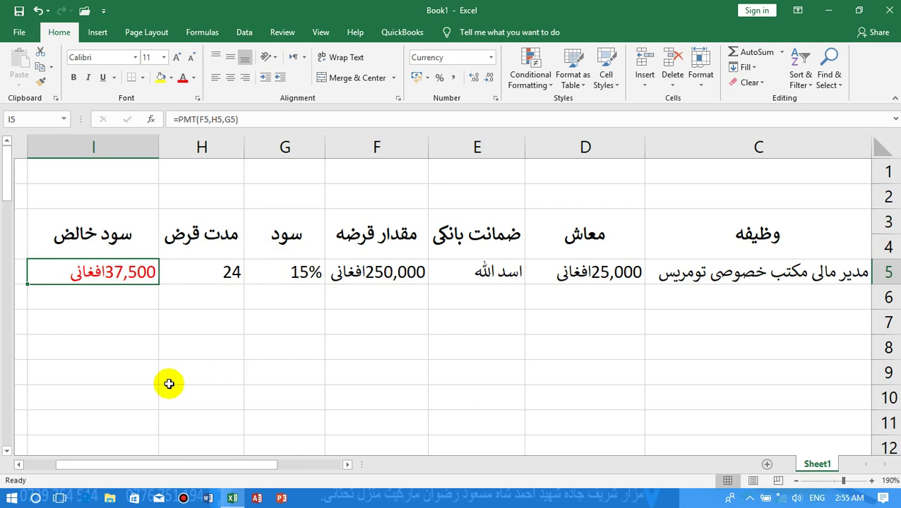
Type the heading مقدار قرضه جمع سود in J3 and autofit column J to fit it.
{"action": "left_click", "coordinate": [19, 464]}
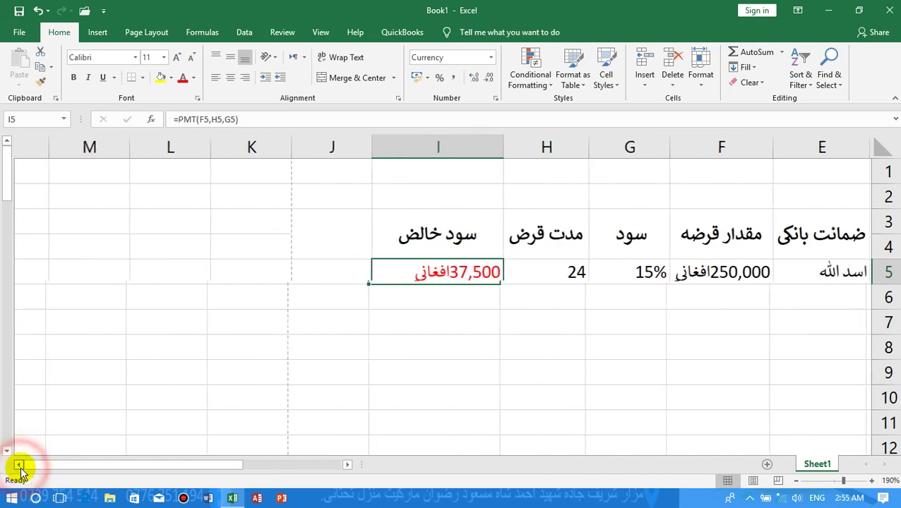
{"action": "left_click", "coordinate": [316, 236]}
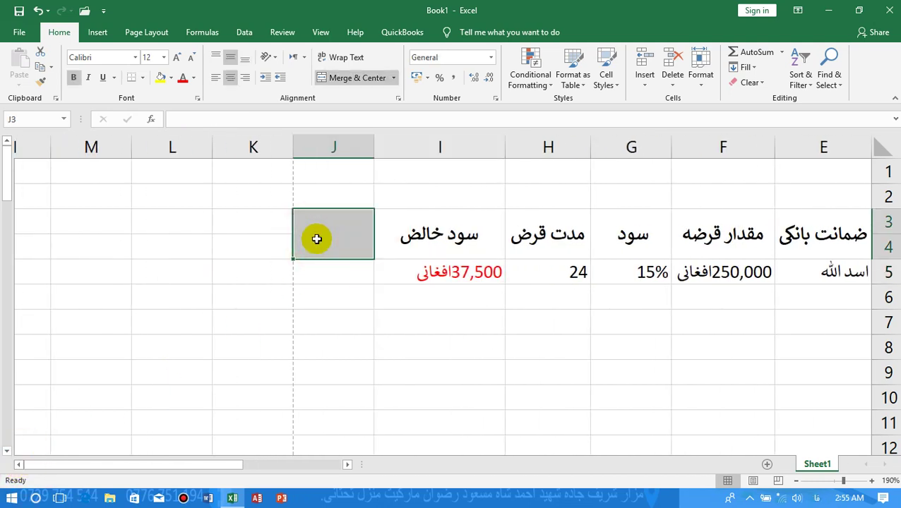
{"action": "type", "text": "م"}
{"action": "type", "text": "مق"}
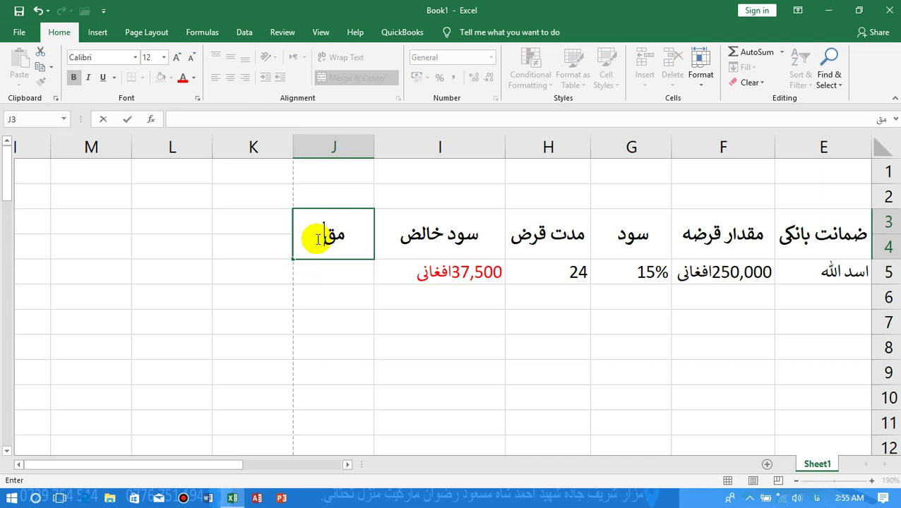
{"action": "type", "text": "دار"}
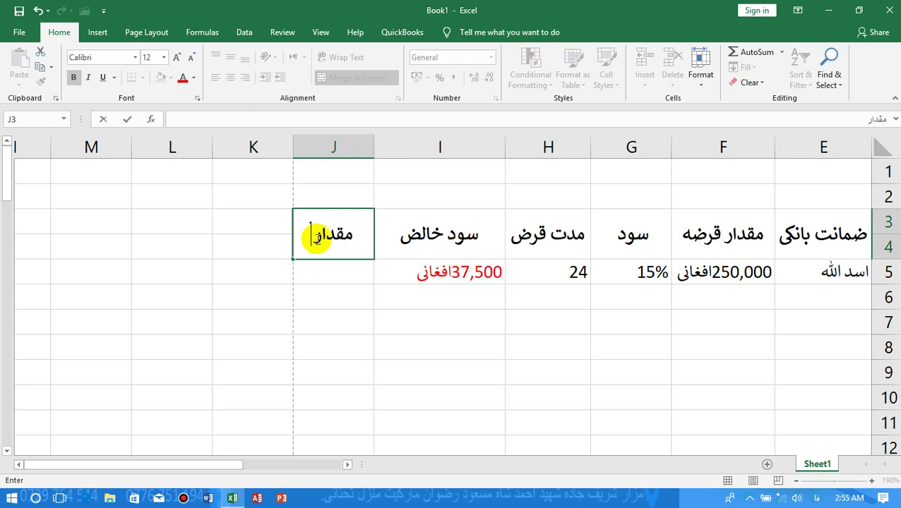
{"action": "type", "text": " ف"}
{"action": "key", "text": "BackSpace"}
{"action": "type", "text": "قر"}
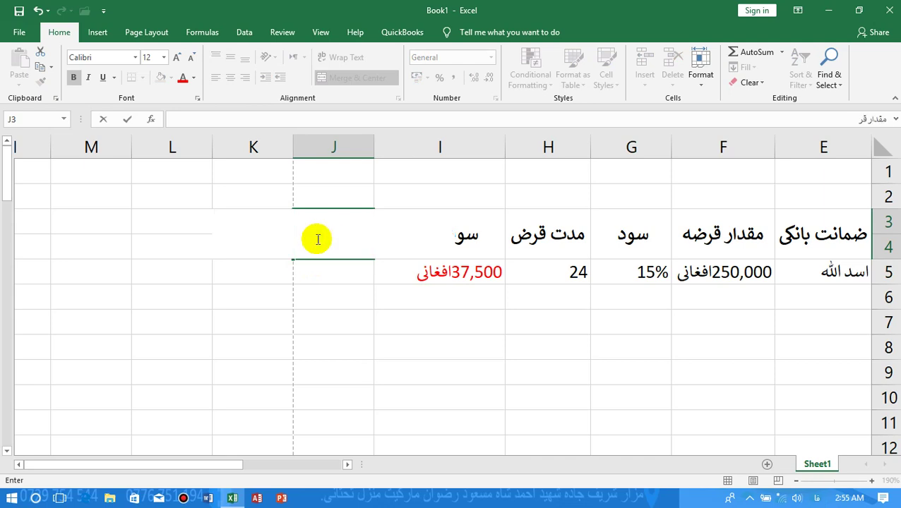
{"action": "type", "text": "ضه"}
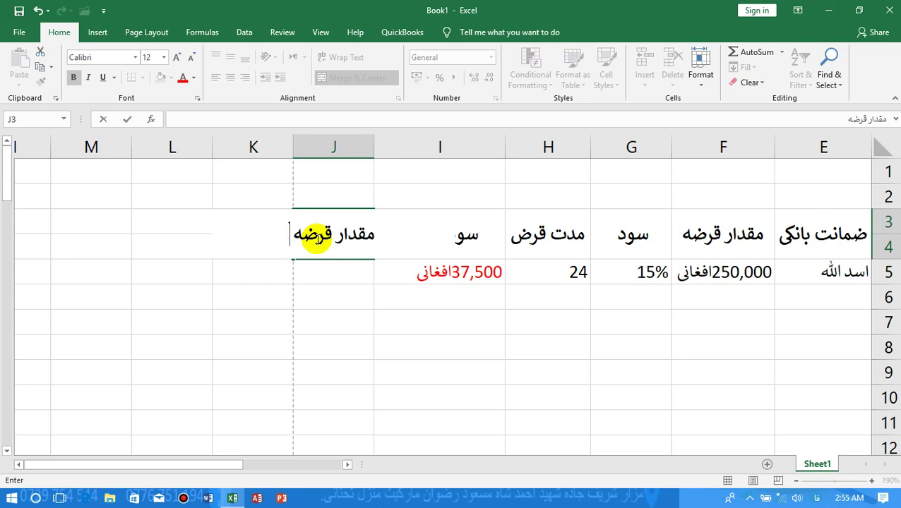
{"action": "type", "text": " جک"}
{"action": "key", "text": "BackSpace"}
{"action": "type", "text": "م"}
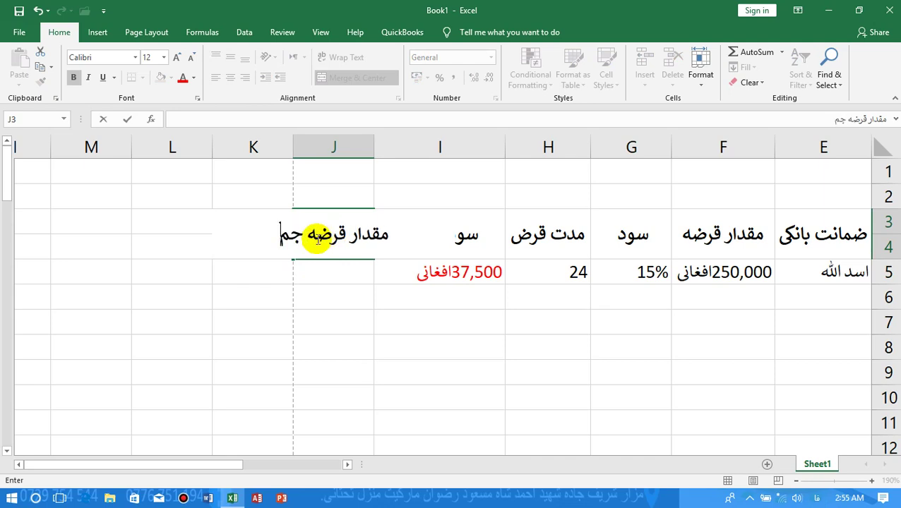
{"action": "type", "text": "ع"}
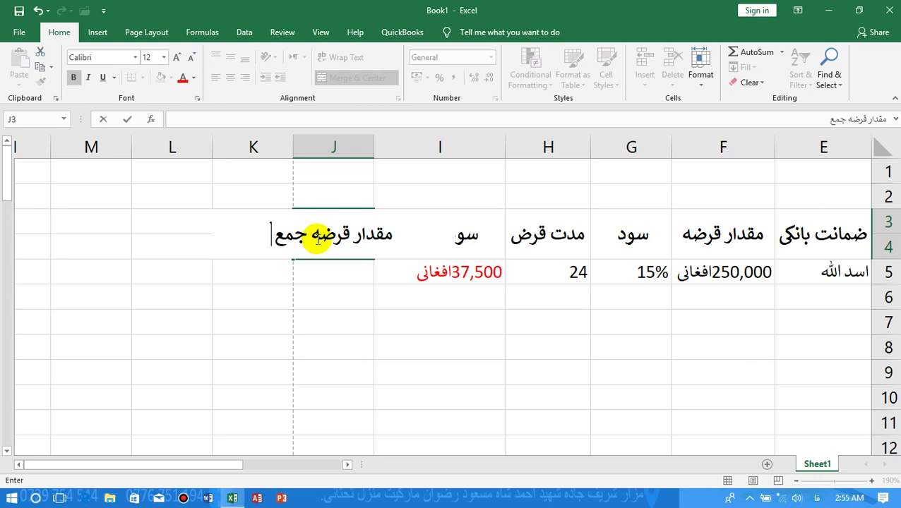
{"action": "type", "text": " سو"}
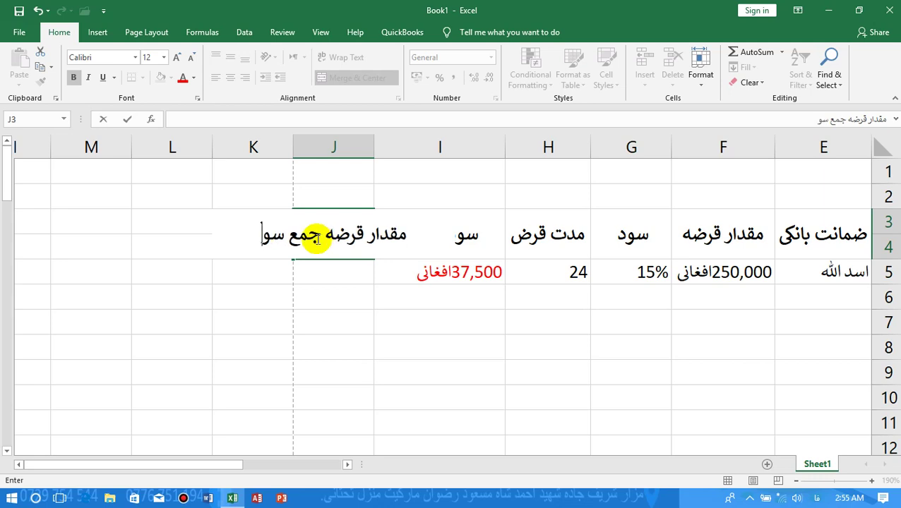
{"action": "type", "text": "د"}
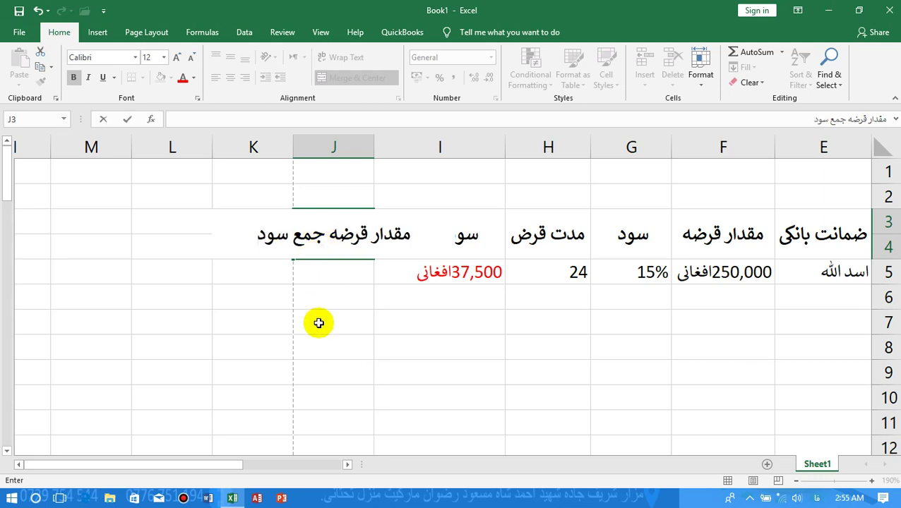
{"action": "left_click", "coordinate": [317, 322]}
{"action": "double_click", "coordinate": [291, 143]}
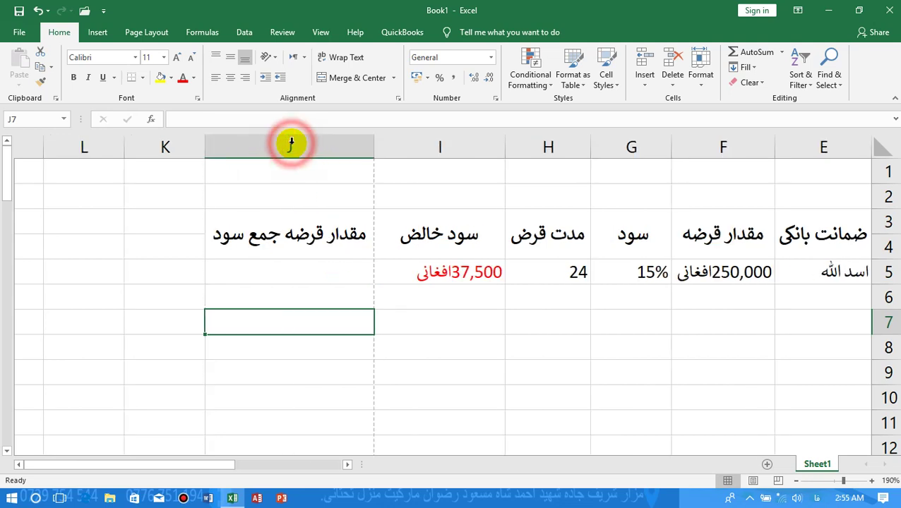
{"action": "left_click", "coordinate": [713, 276]}
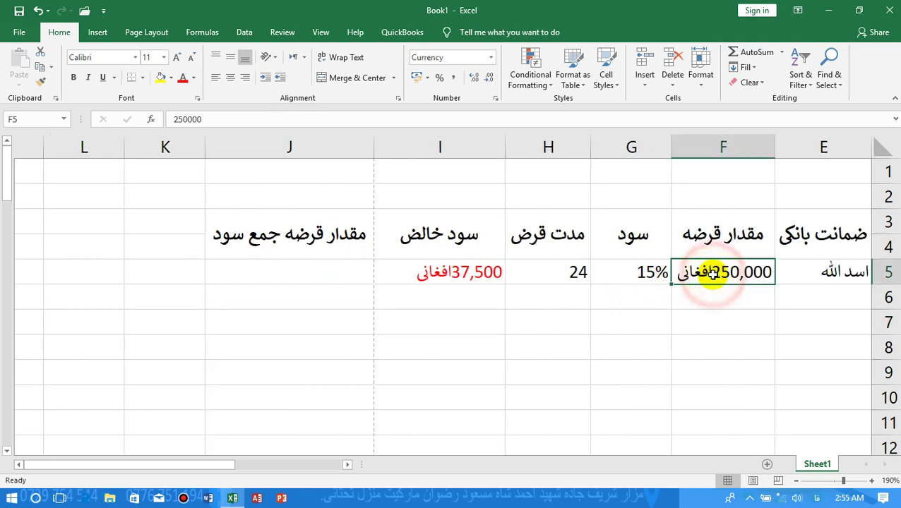
Try the formula =F5+I5 in J5, then delete the wrong result.
{"action": "left_click", "coordinate": [478, 272]}
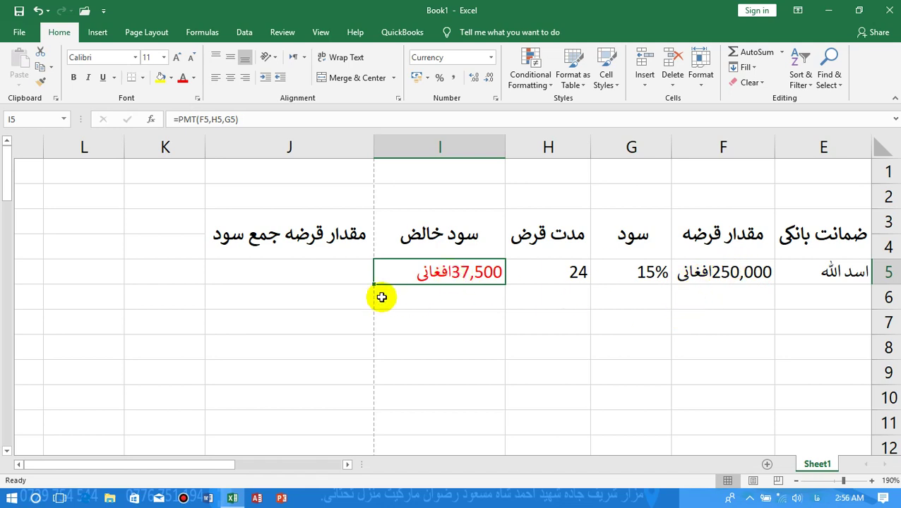
{"action": "left_click", "coordinate": [329, 276]}
{"action": "type", "text": "="}
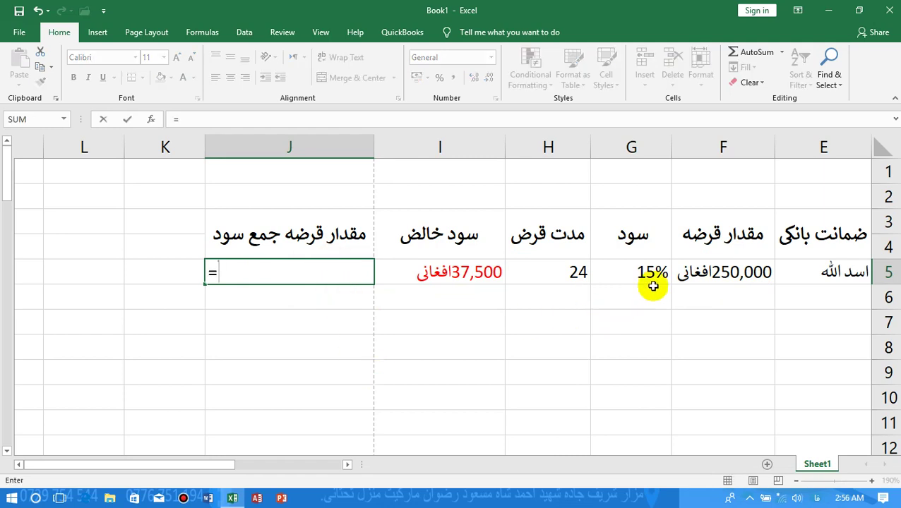
{"action": "left_click", "coordinate": [694, 276]}
{"action": "type", "text": "+"}
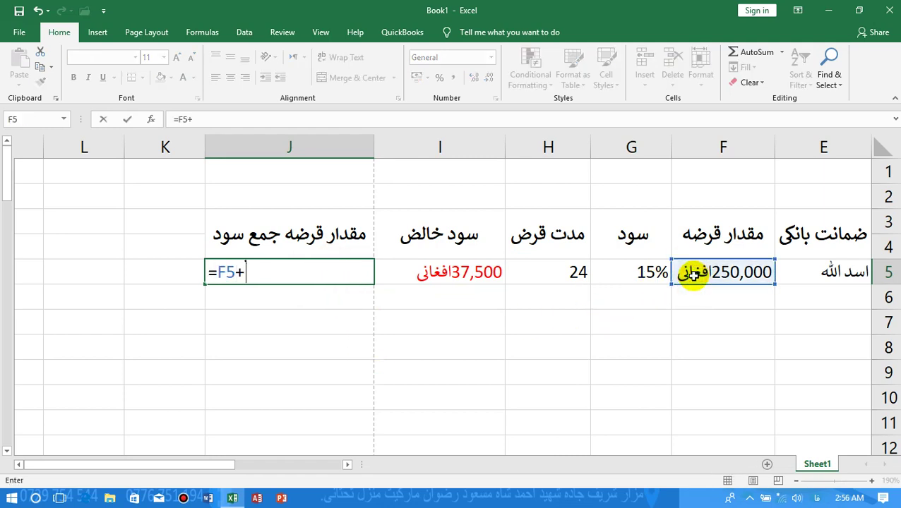
{"action": "left_click", "coordinate": [440, 272]}
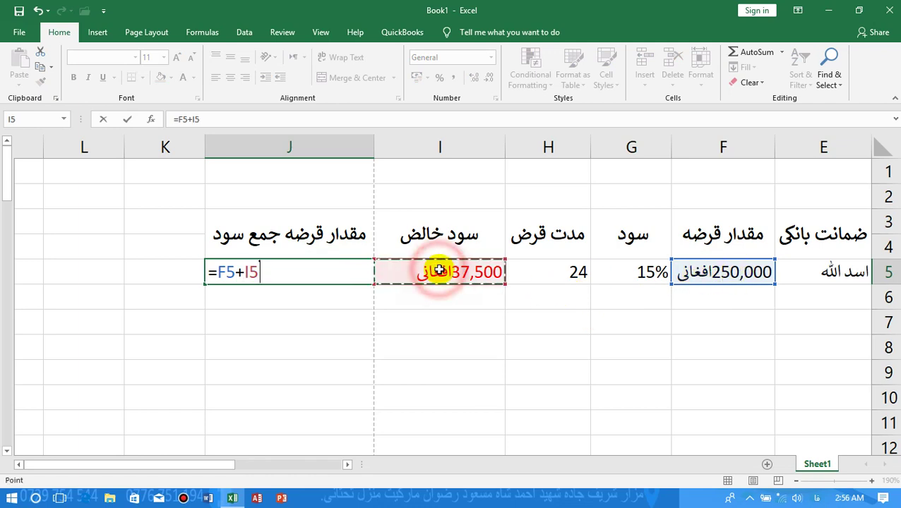
{"action": "key", "text": "Return"}
{"action": "left_click", "coordinate": [332, 272]}
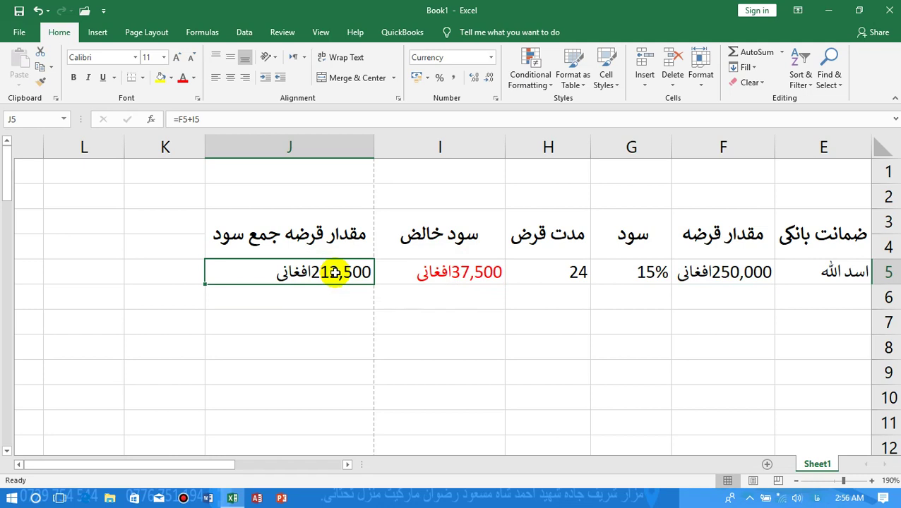
{"action": "key", "text": "Delete"}
{"action": "left_click", "coordinate": [349, 298]}
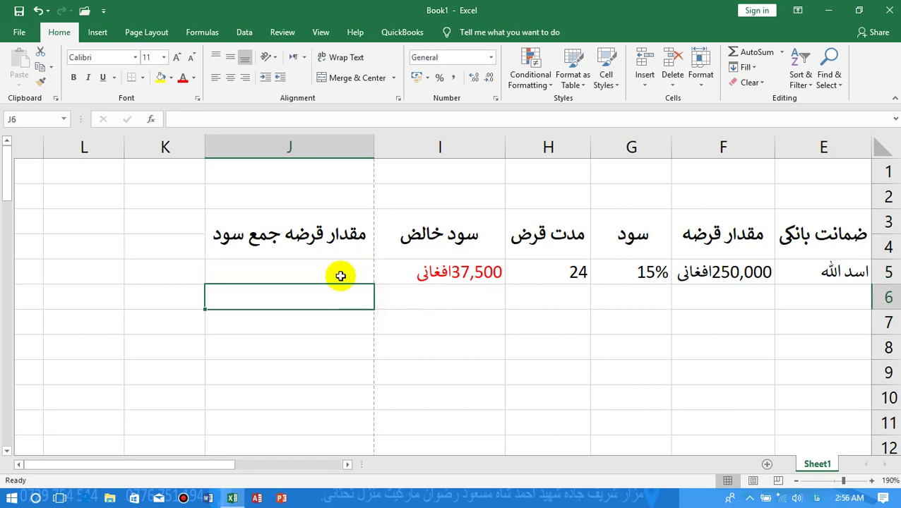
Rewrite J5 as =F5-I5, giving the total 287,500افغانی.
{"action": "left_click", "coordinate": [340, 276]}
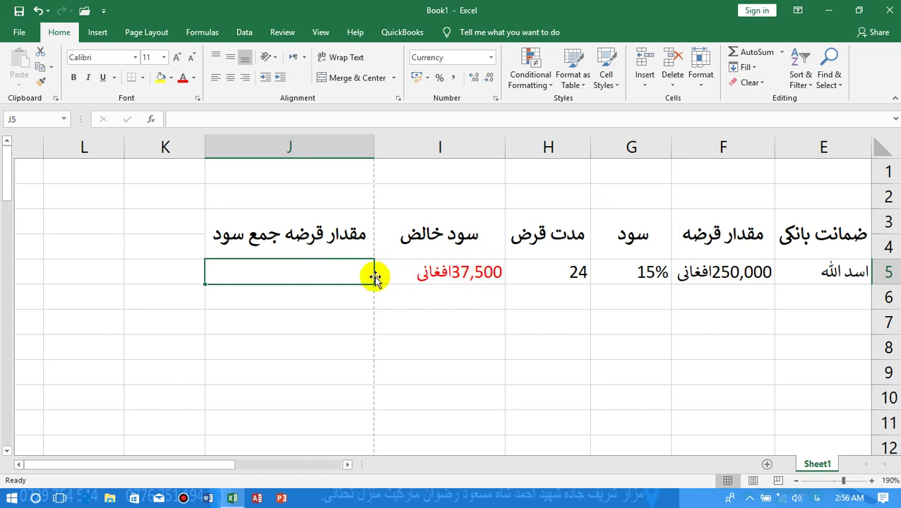
{"action": "type", "text": "="}
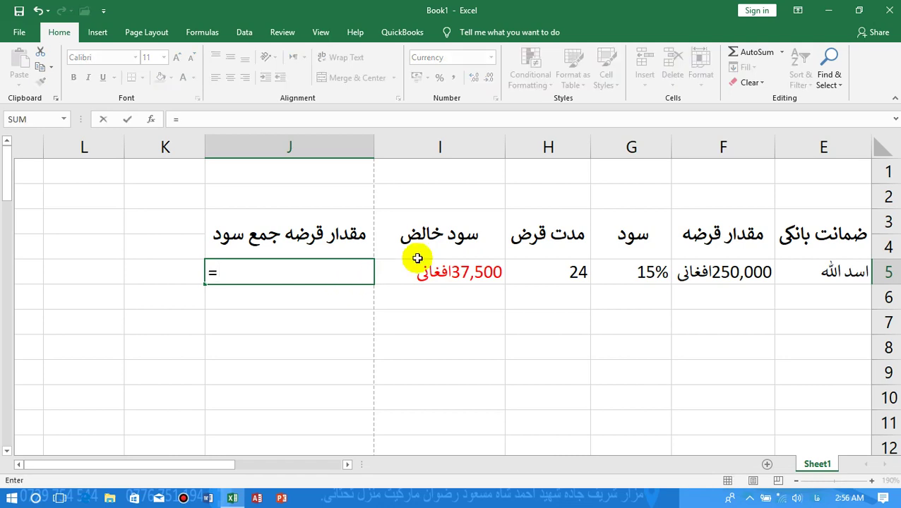
{"action": "left_click", "coordinate": [703, 270]}
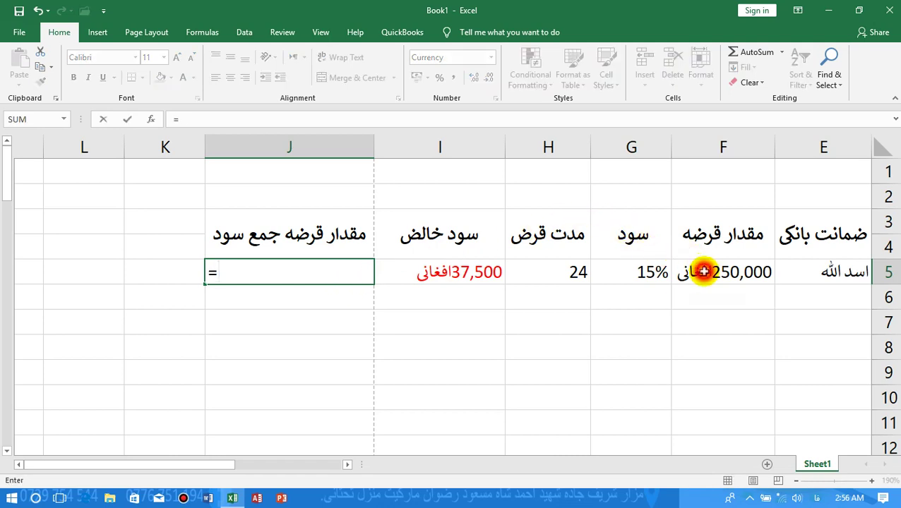
{"action": "type", "text": "F5+"}
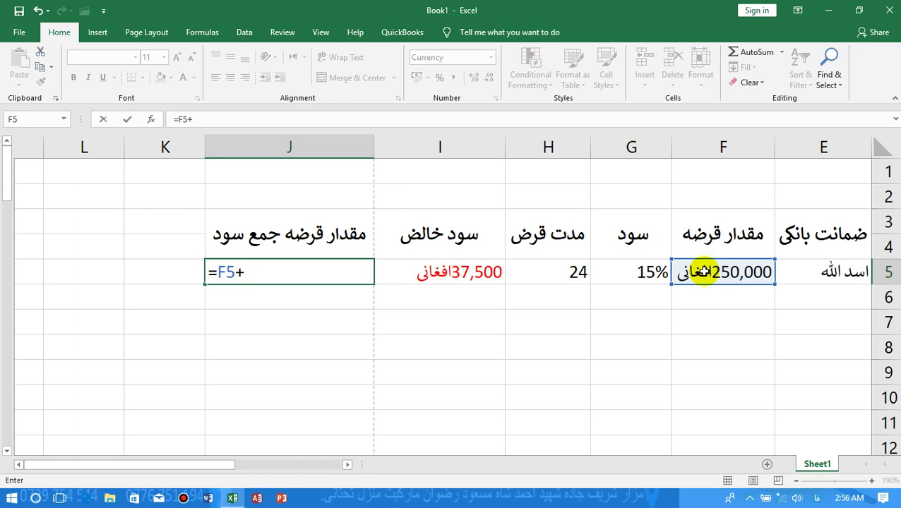
{"action": "key", "text": "BackSpace"}
{"action": "type", "text": "-"}
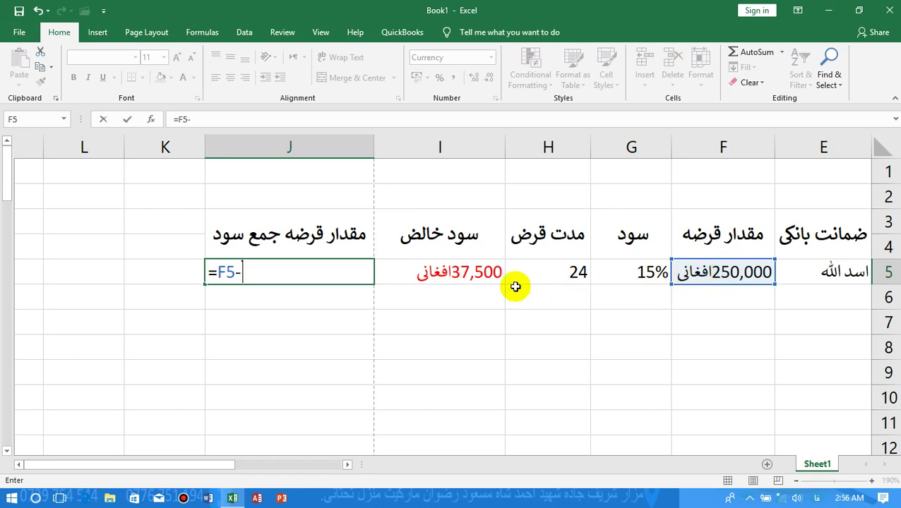
{"action": "left_click", "coordinate": [469, 272]}
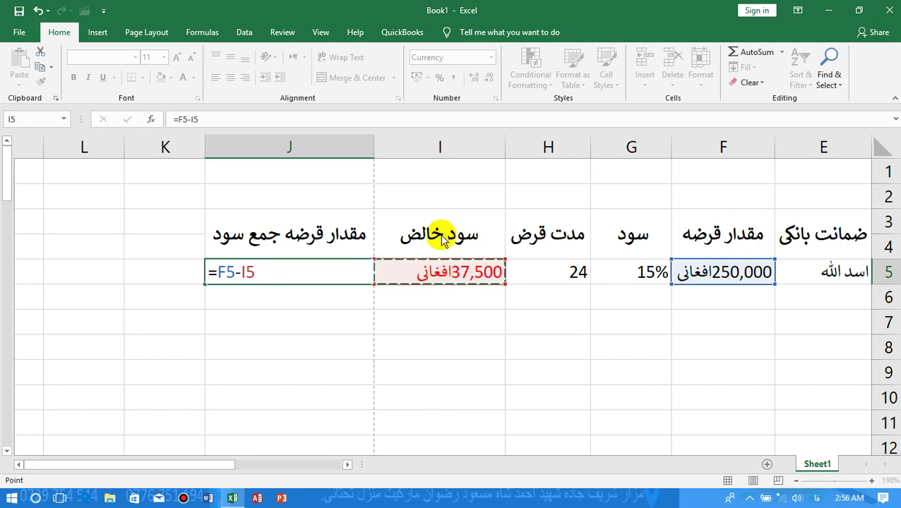
{"action": "key", "text": "Return"}
{"action": "left_click", "coordinate": [297, 273]}
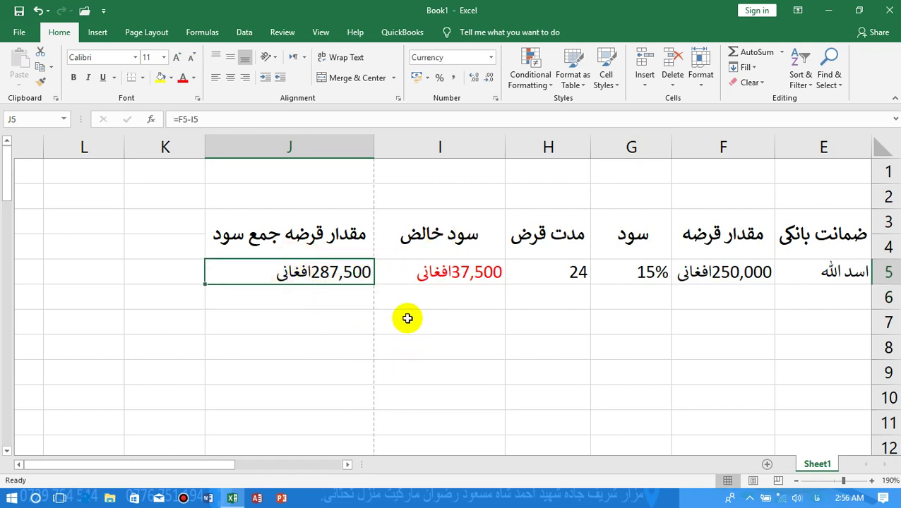
Fix the final letters of the I3 heading so the Persian word joins correctly.
{"action": "double_click", "coordinate": [400, 241]}
{"action": "key", "text": "BackSpace"}
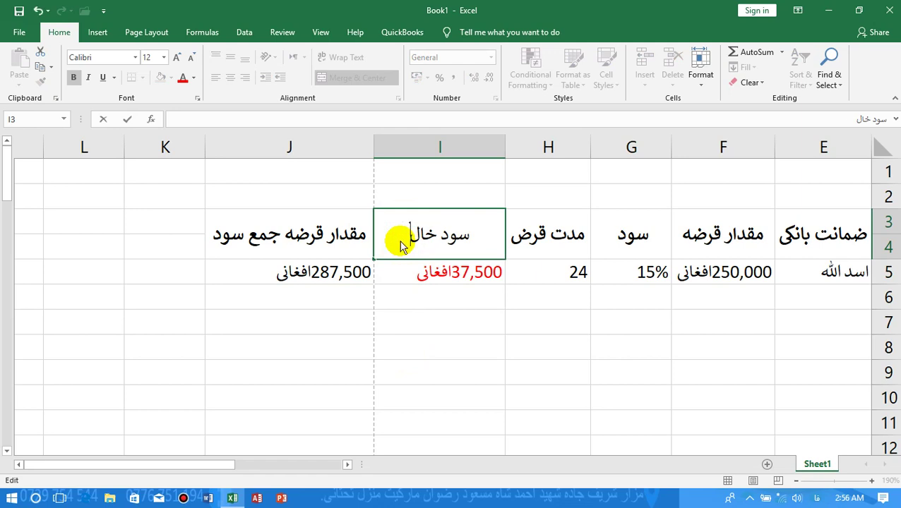
{"action": "type", "text": "ض"}
{"action": "key", "text": "BackSpace"}
{"action": "key", "text": "BackSpace"}
{"action": "type", "text": "ص"}
{"action": "key", "text": "BackSpace"}
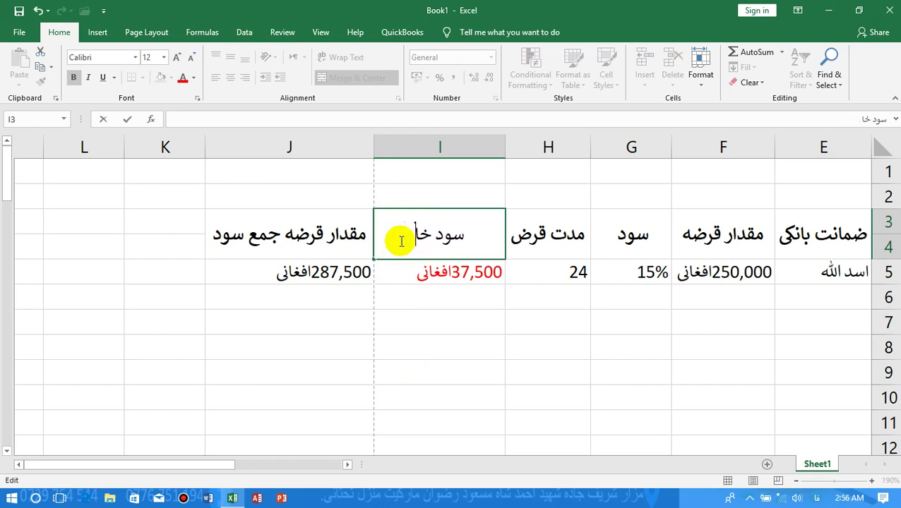
{"action": "type", "text": "لص"}
{"action": "left_click", "coordinate": [368, 293]}
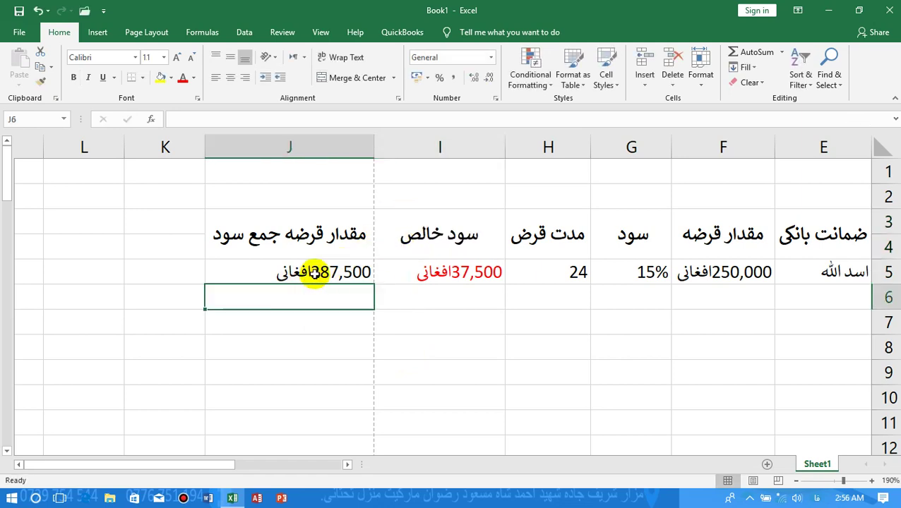
Review the loan amount in F5 and the interest and total formulas in I5 and J5.
{"action": "left_click", "coordinate": [316, 276]}
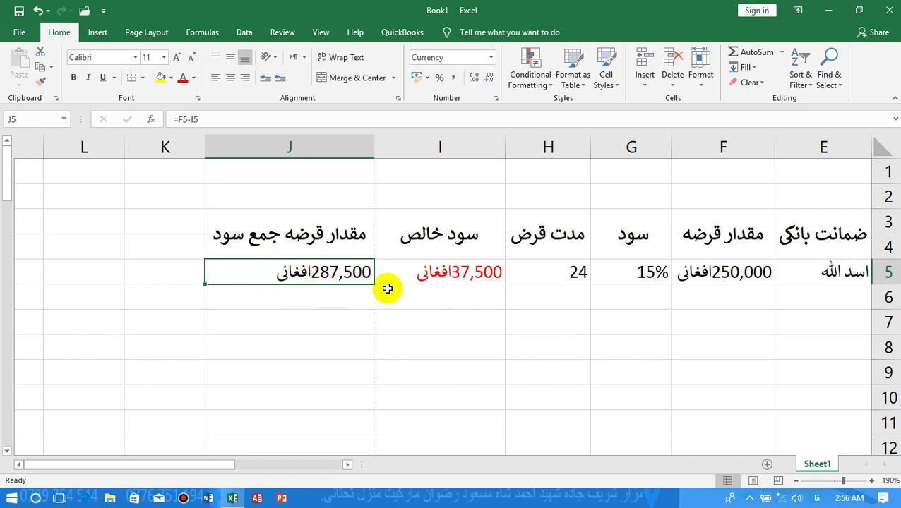
{"action": "left_click", "coordinate": [710, 268]}
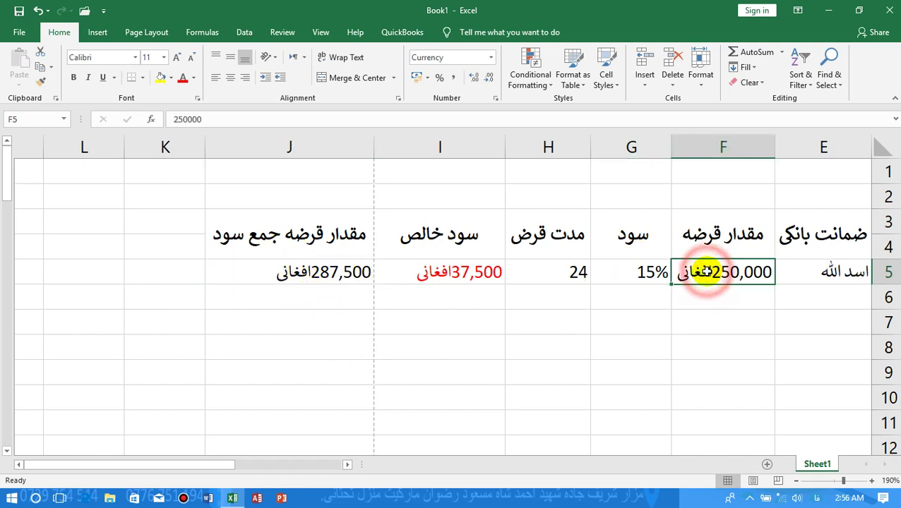
{"action": "left_click", "coordinate": [446, 267]}
{"action": "left_click", "coordinate": [345, 273]}
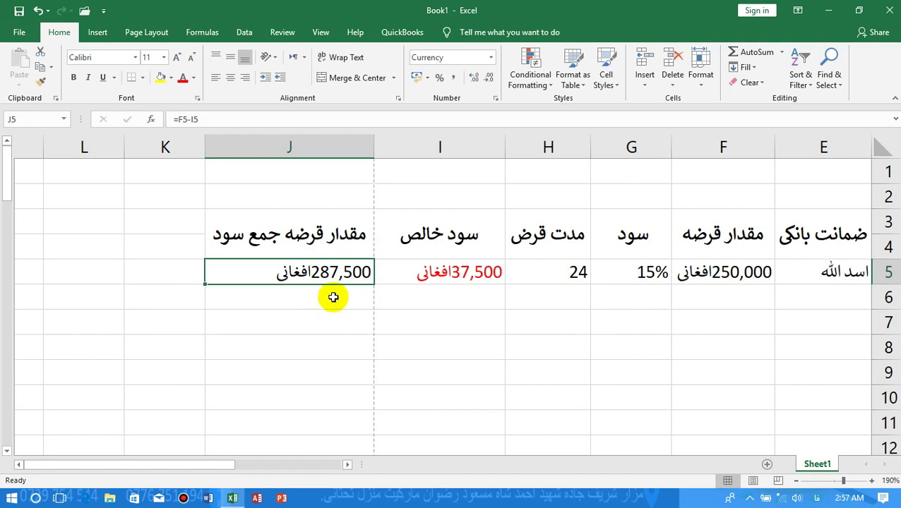
Merge K3 and K4 into a single heading cell.
{"action": "left_click", "coordinate": [21, 467]}
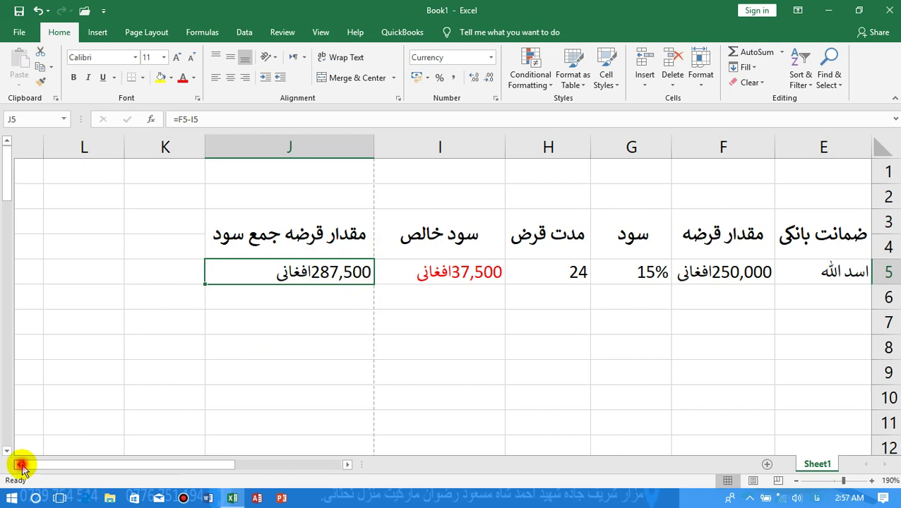
{"action": "left_click_drag", "start_coordinate": [368, 240], "coordinate": [368, 225]}
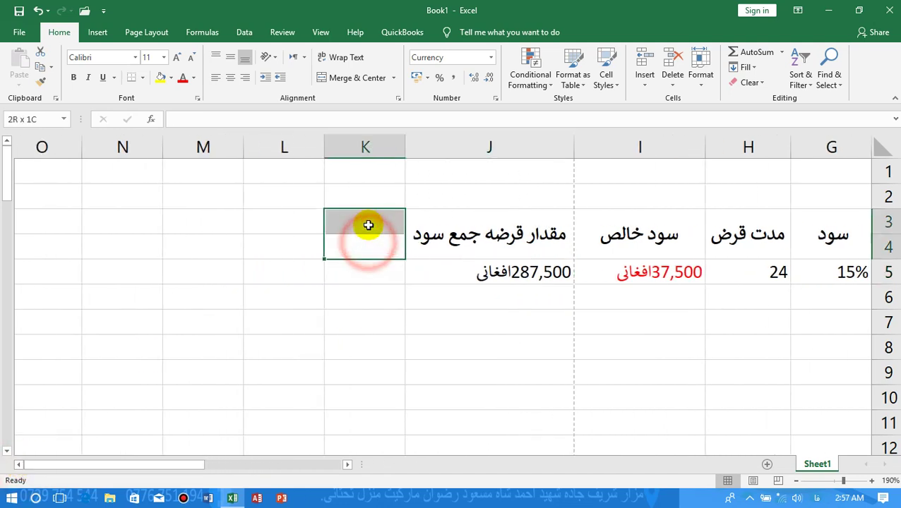
{"action": "left_click", "coordinate": [341, 78]}
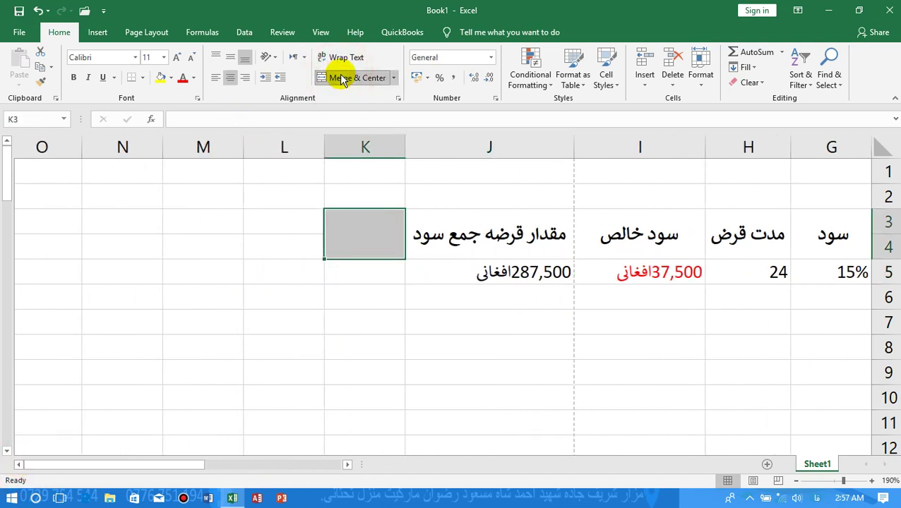
{"action": "left_click", "coordinate": [380, 268]}
Enter the heading فی ماه in merged K3 and centre it vertically.
{"action": "left_click", "coordinate": [377, 238]}
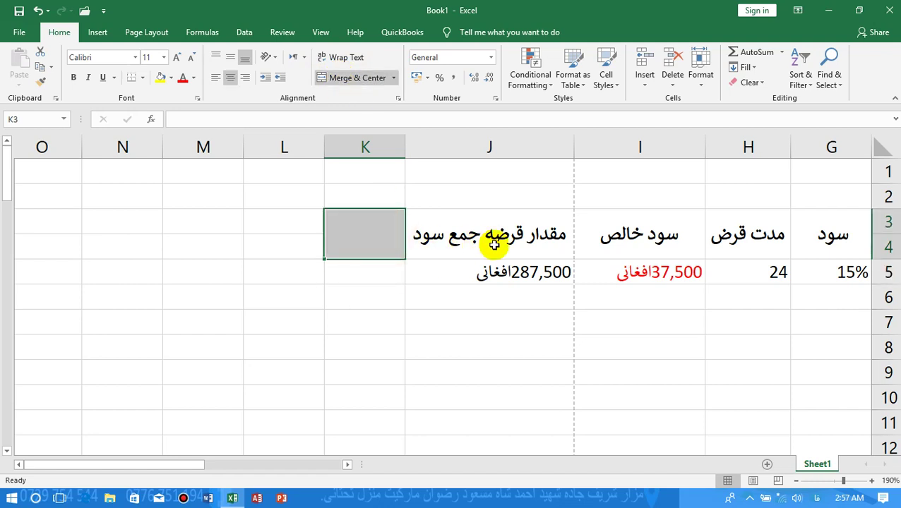
{"action": "type", "text": "فی"}
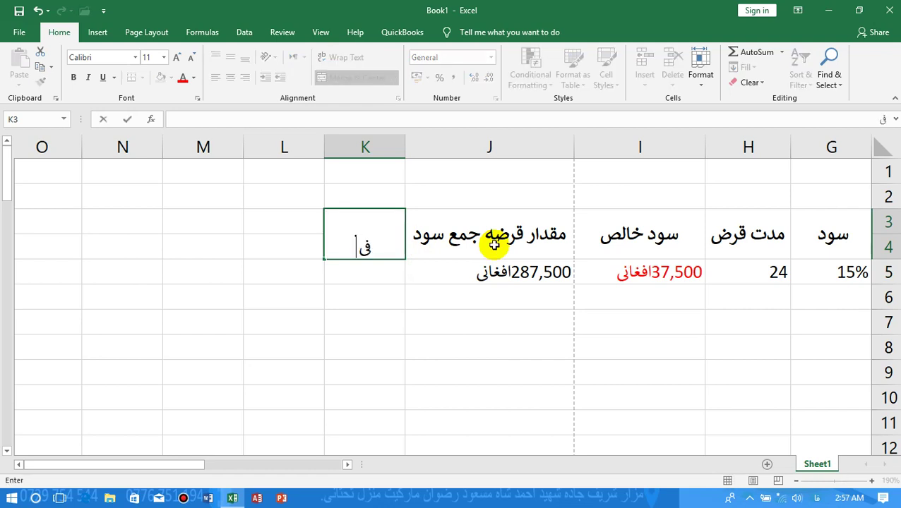
{"action": "type", "text": " ماه"}
{"action": "left_click", "coordinate": [360, 355]}
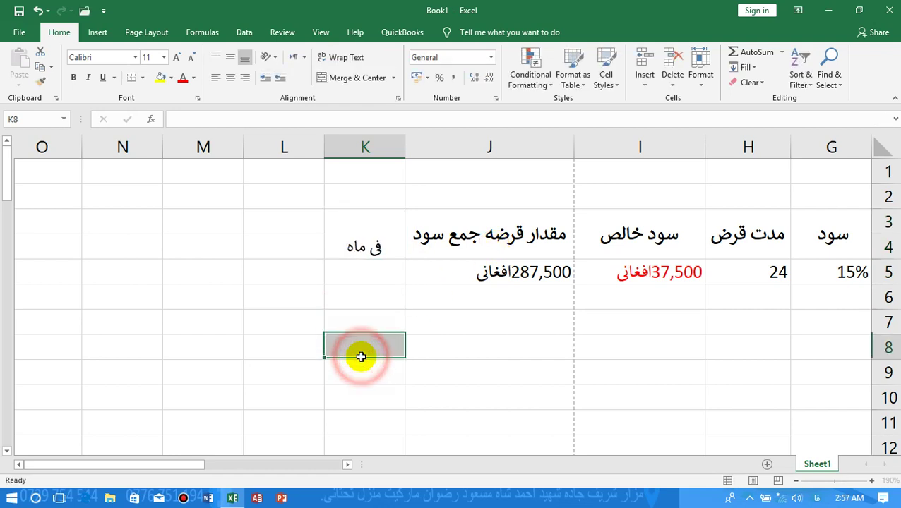
{"action": "left_click", "coordinate": [353, 222]}
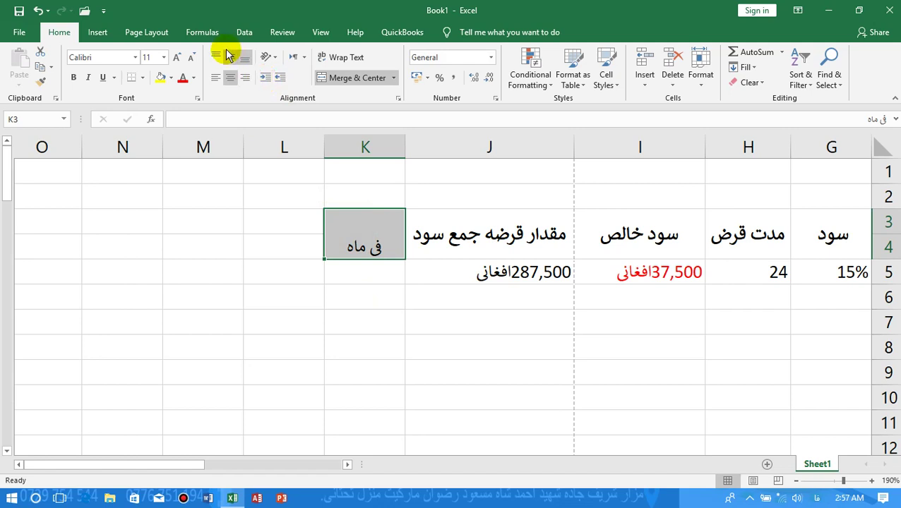
{"action": "left_click", "coordinate": [226, 53]}
{"action": "left_click", "coordinate": [462, 276]}
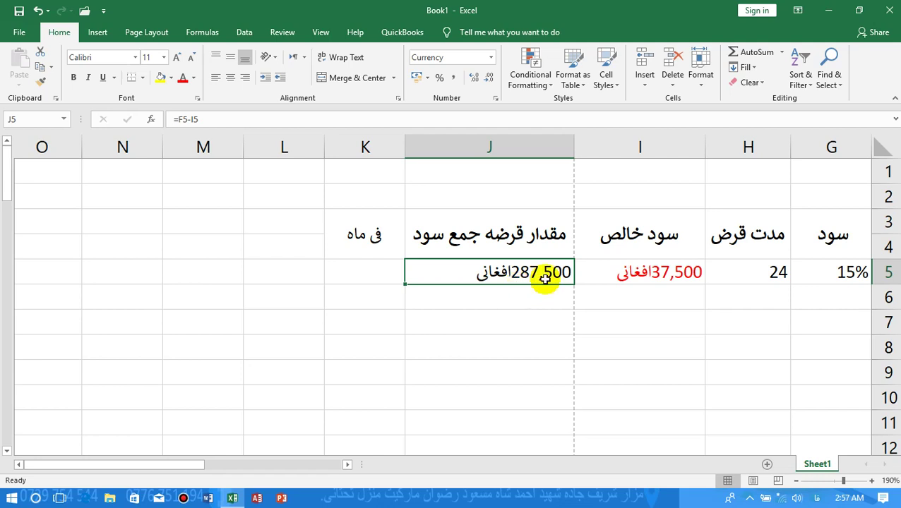
Enter =J5*H5 in K5 so the monthly column shows 6,900,000 افغانی.
{"action": "left_click", "coordinate": [771, 278]}
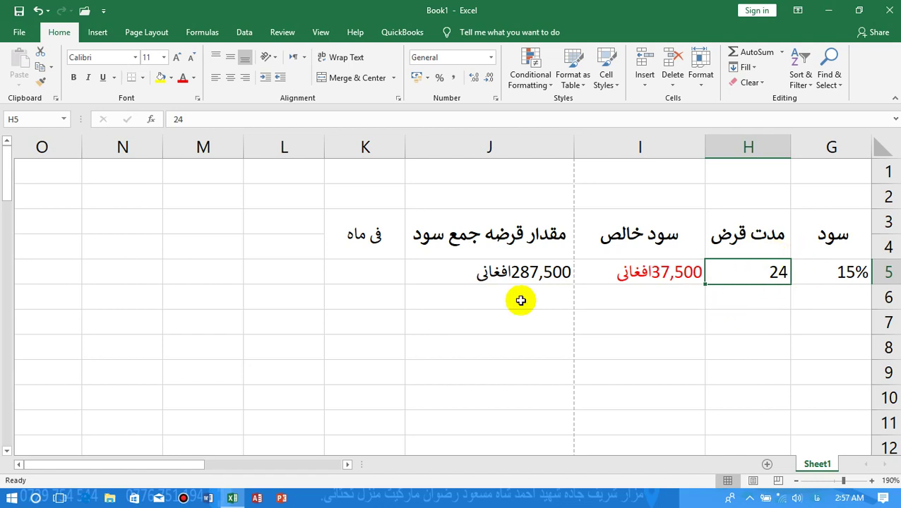
{"action": "left_click", "coordinate": [367, 274]}
{"action": "left_click", "coordinate": [469, 271]}
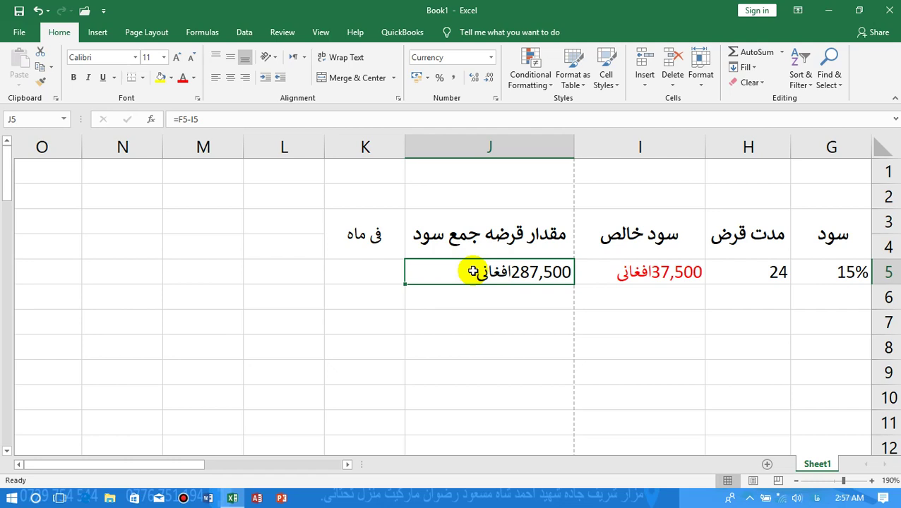
{"action": "left_click", "coordinate": [338, 274]}
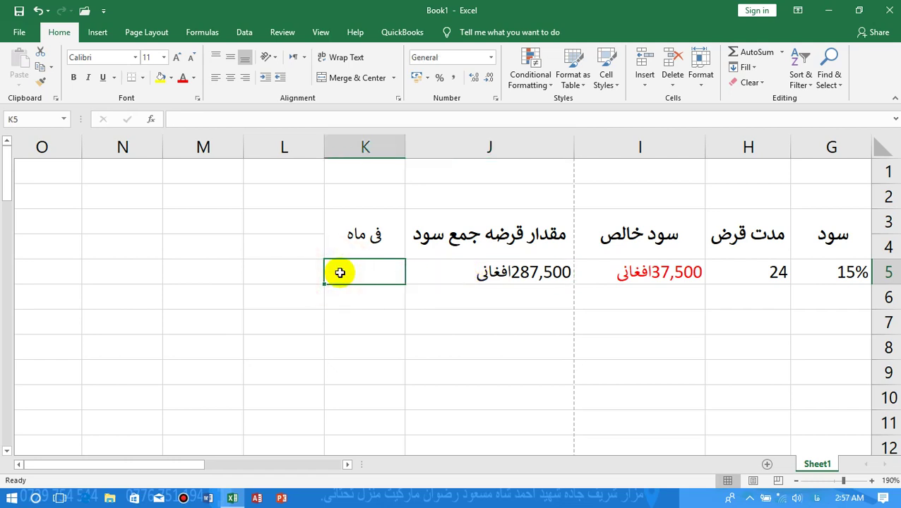
{"action": "type", "text": "="}
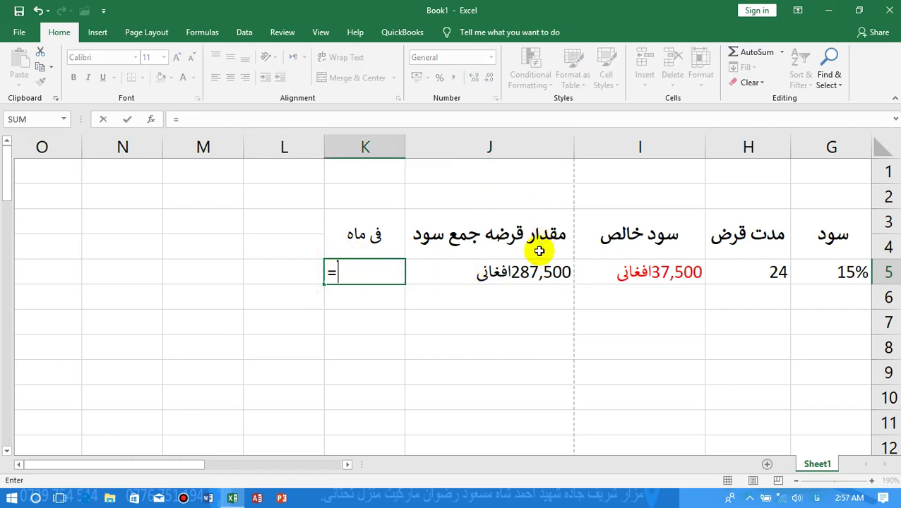
{"action": "left_click", "coordinate": [510, 272]}
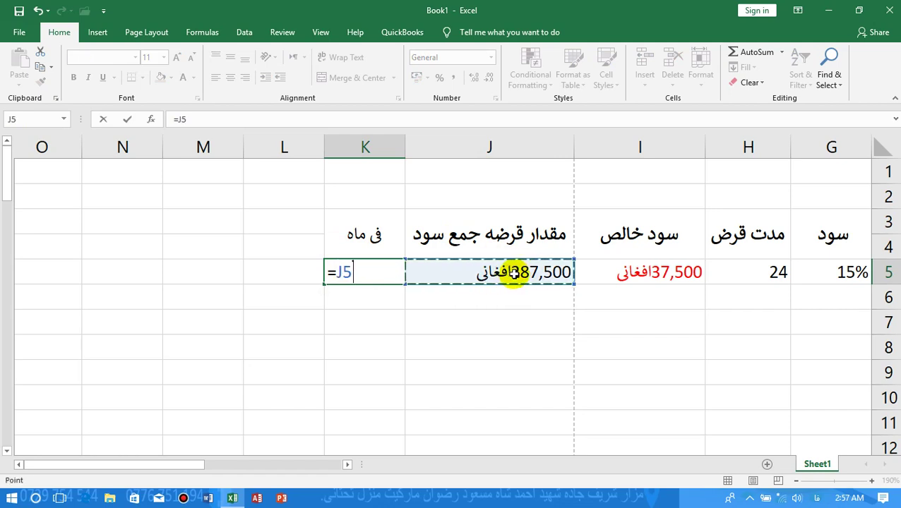
{"action": "type", "text": "×"}
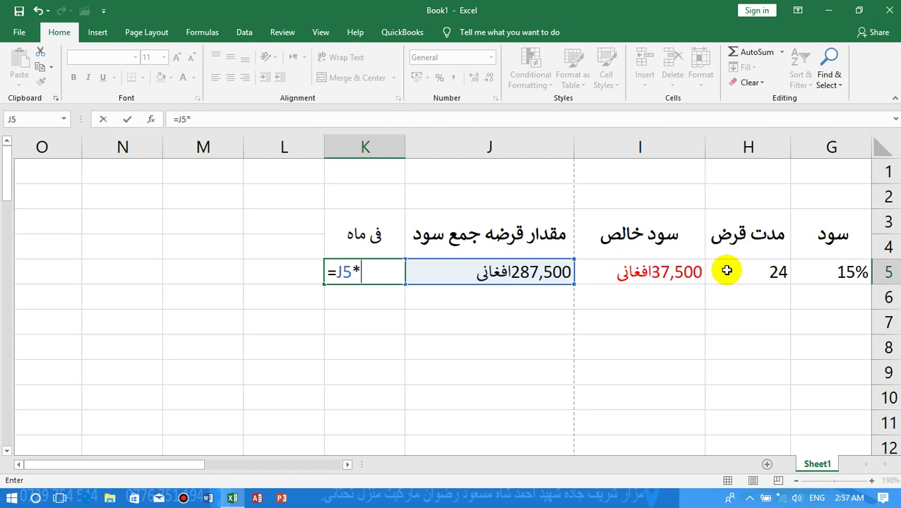
{"action": "left_click", "coordinate": [778, 272]}
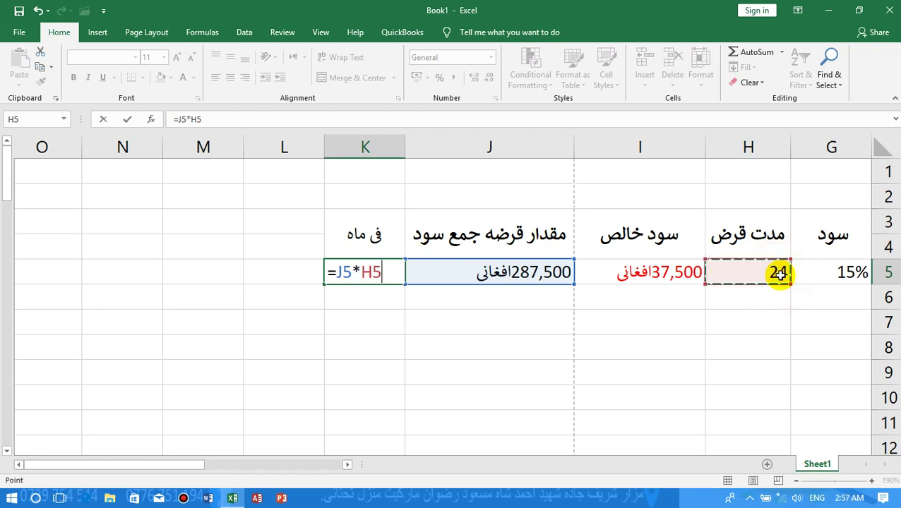
{"action": "key", "text": "Return"}
{"action": "key", "text": "Up"}
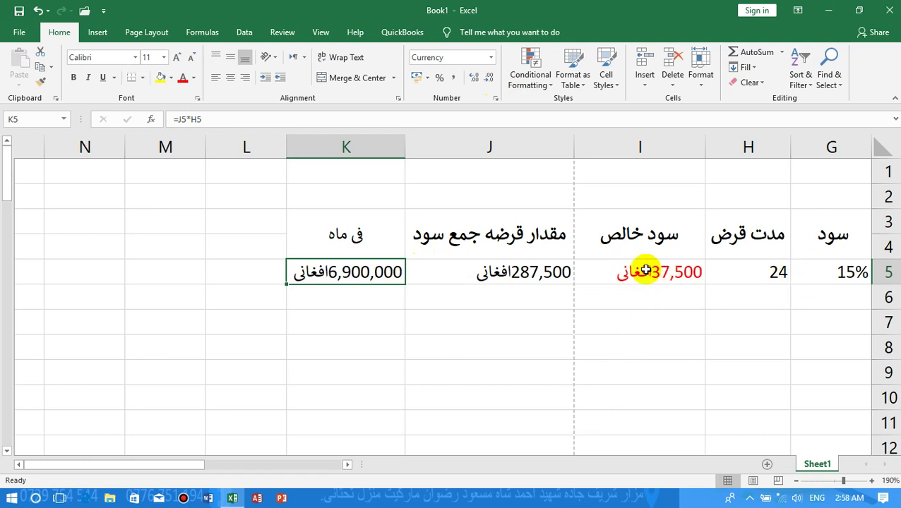
Copy J5's currency format to K5 with no decimals and widen column K to 15.
{"action": "left_click", "coordinate": [511, 272]}
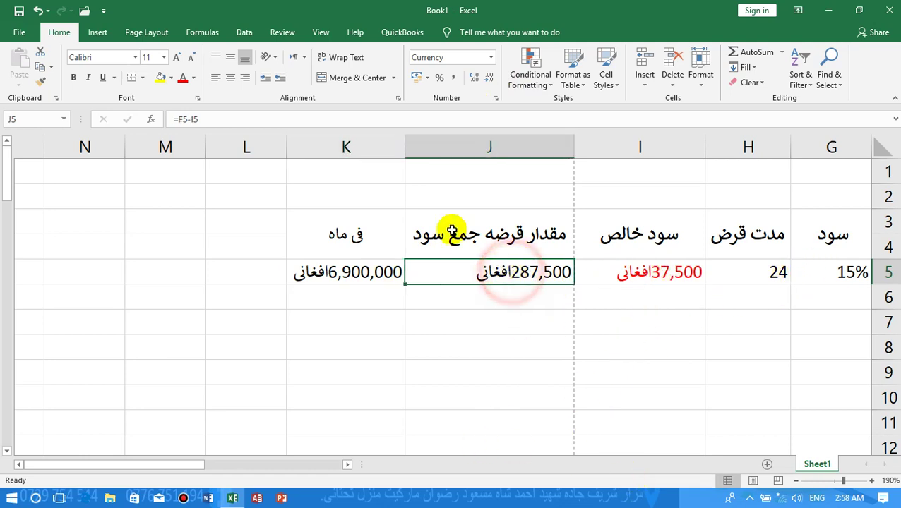
{"action": "left_click", "coordinate": [40, 81]}
{"action": "left_click", "coordinate": [307, 274]}
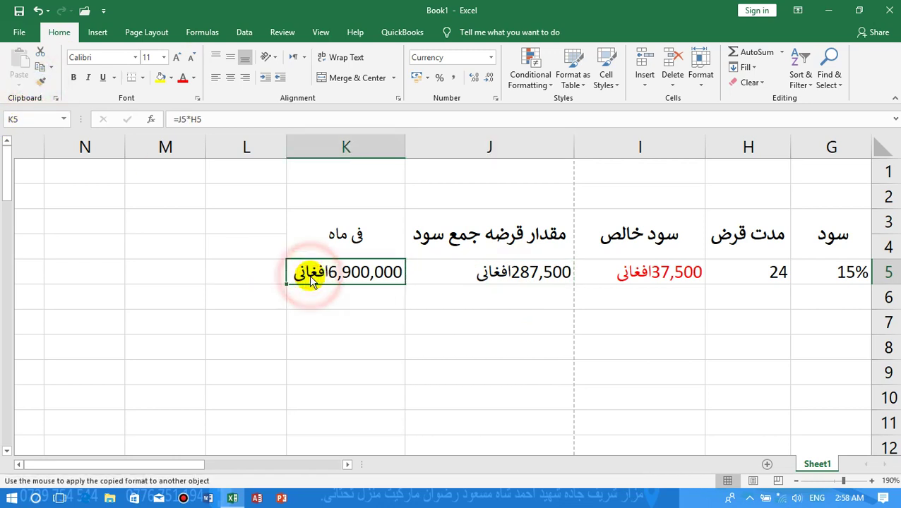
{"action": "left_click", "coordinate": [483, 80]}
{"action": "left_click", "coordinate": [474, 77]}
{"action": "left_click", "coordinate": [475, 78]}
{"action": "left_click", "coordinate": [489, 78]}
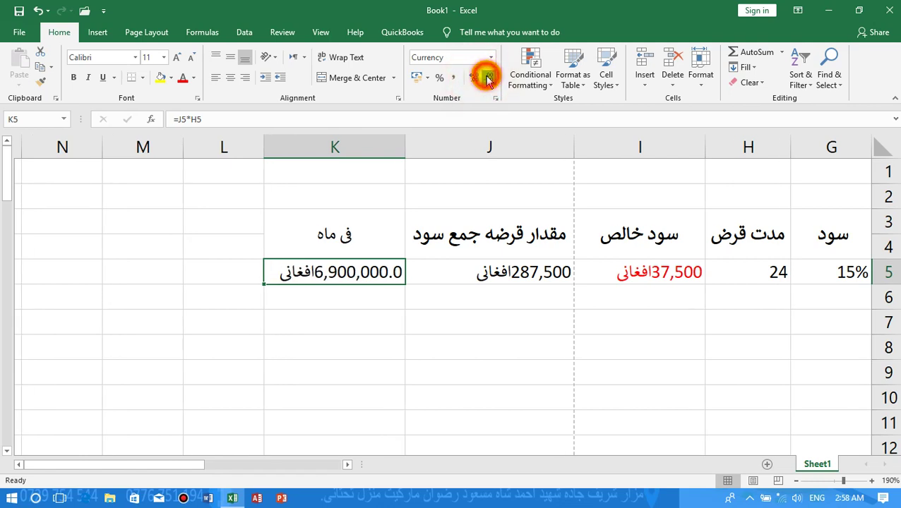
{"action": "left_click", "coordinate": [489, 78]}
{"action": "left_click_drag", "start_coordinate": [264, 150], "coordinate": [268, 151]}
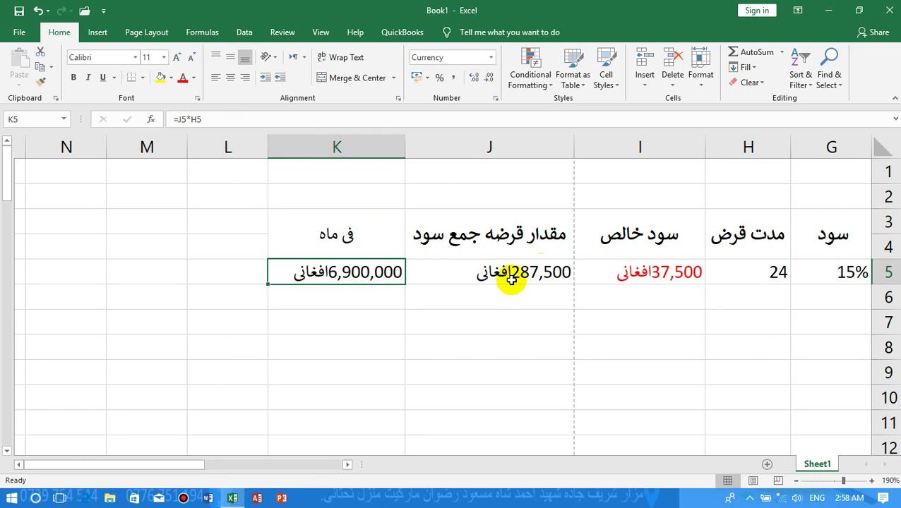
Merge L3:L4, enter the penalty heading جریمه ٪۱۰ and centre it vertically.
{"action": "left_click_drag", "start_coordinate": [246, 244], "coordinate": [246, 227]}
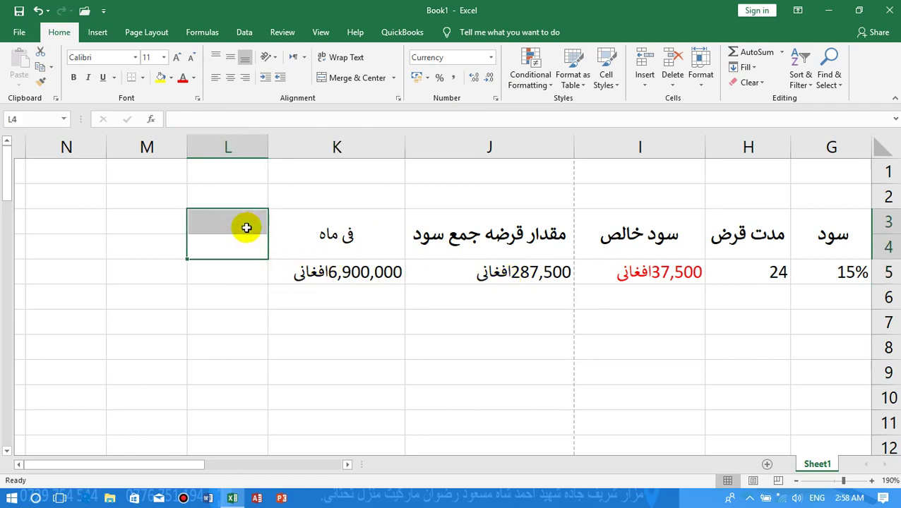
{"action": "left_click", "coordinate": [337, 79]}
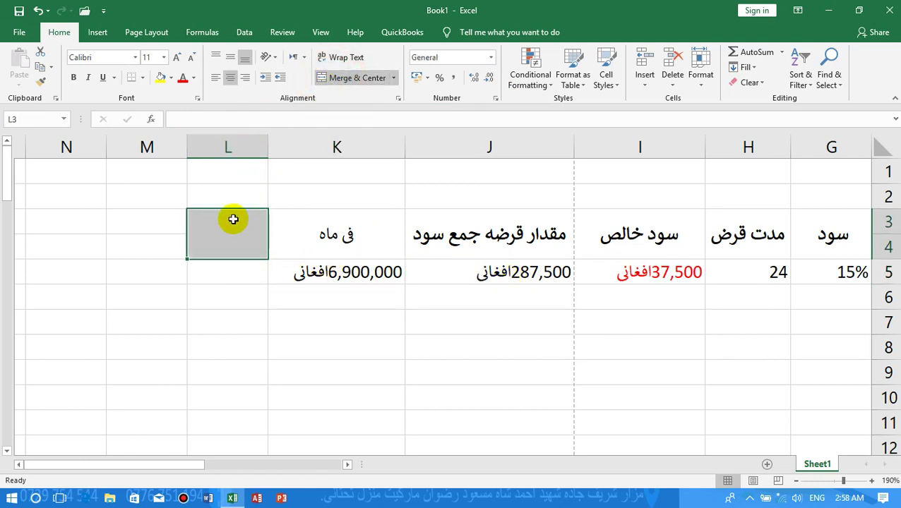
{"action": "left_click", "coordinate": [311, 235]}
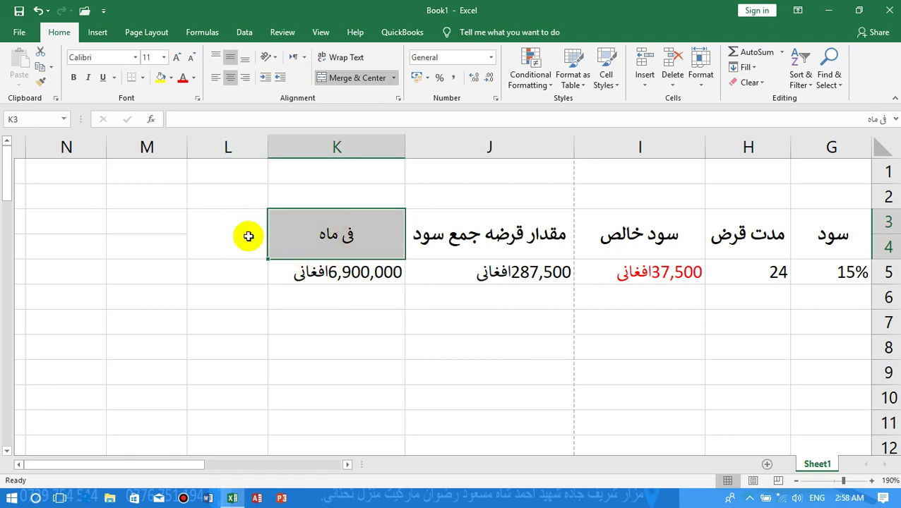
{"action": "left_click", "coordinate": [249, 236]}
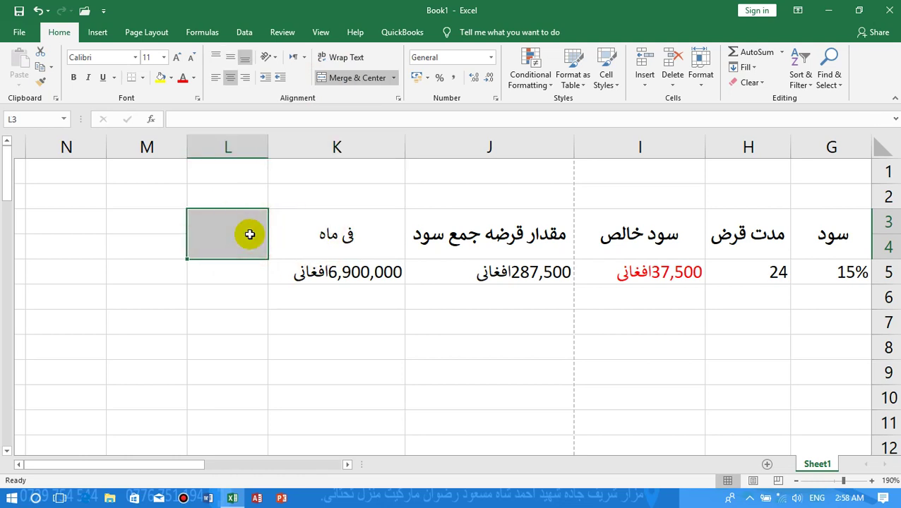
{"action": "type", "text": "[v"}
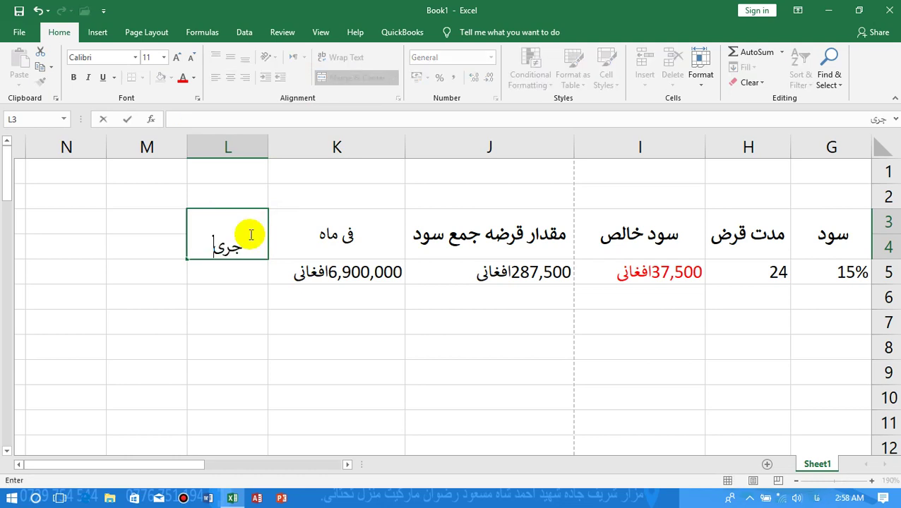
{"action": "type", "text": "مه"}
{"action": "type", "text": " ۱۰٪"}
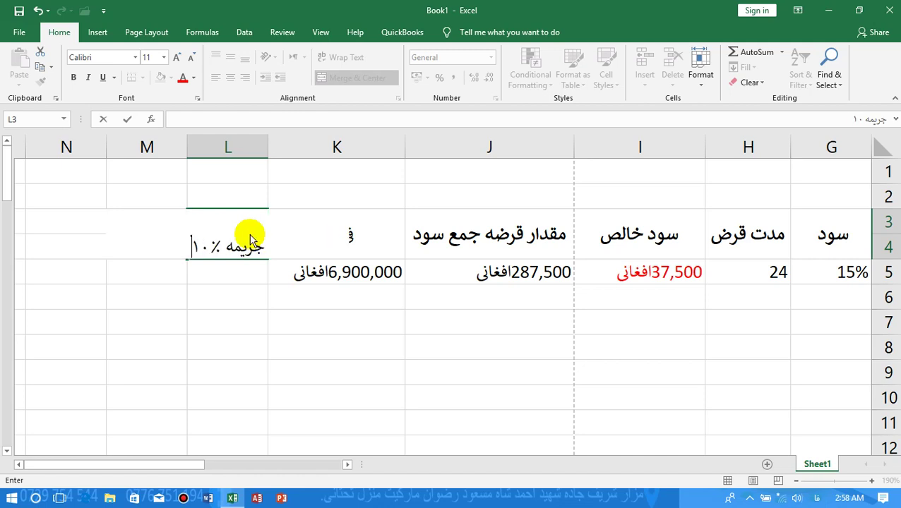
{"action": "key", "text": "Return"}
{"action": "left_click", "coordinate": [241, 235]}
{"action": "left_click", "coordinate": [230, 57]}
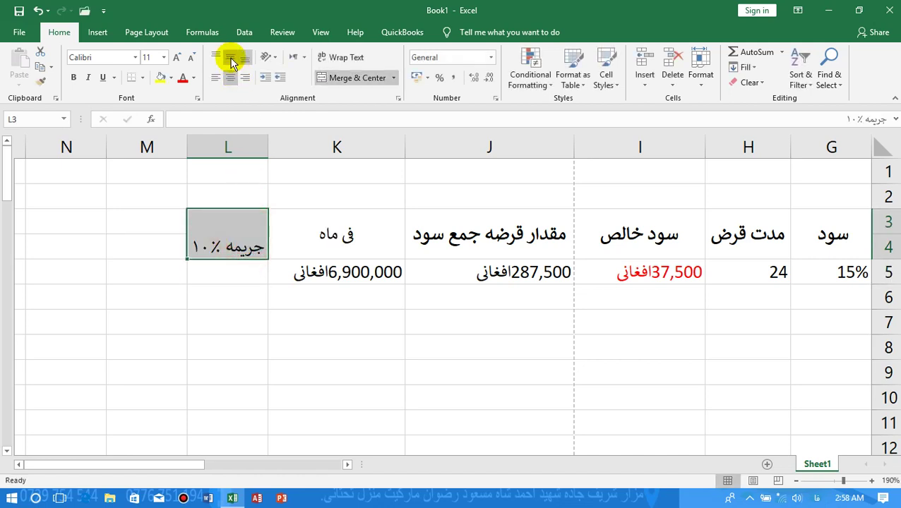
{"action": "left_click", "coordinate": [250, 281]}
{"action": "type", "text": "="}
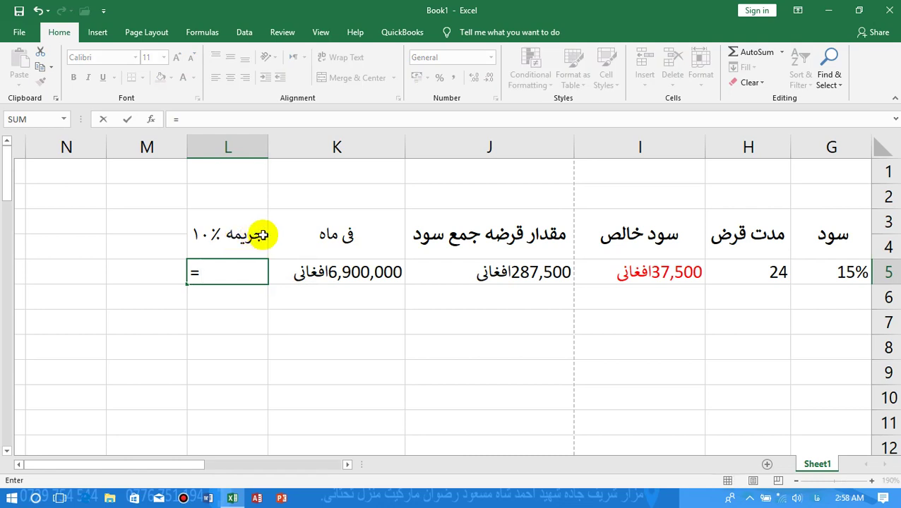
{"action": "left_click", "coordinate": [326, 275]}
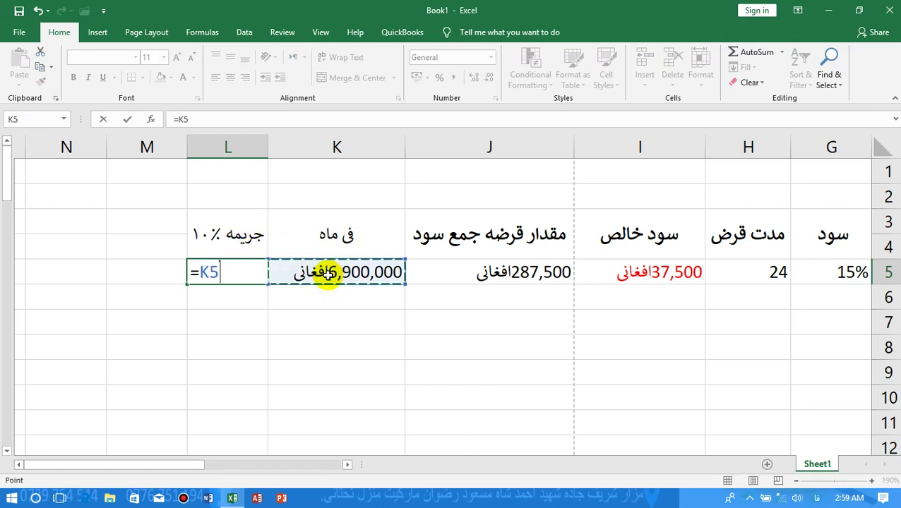
{"action": "type", "text": "/"}
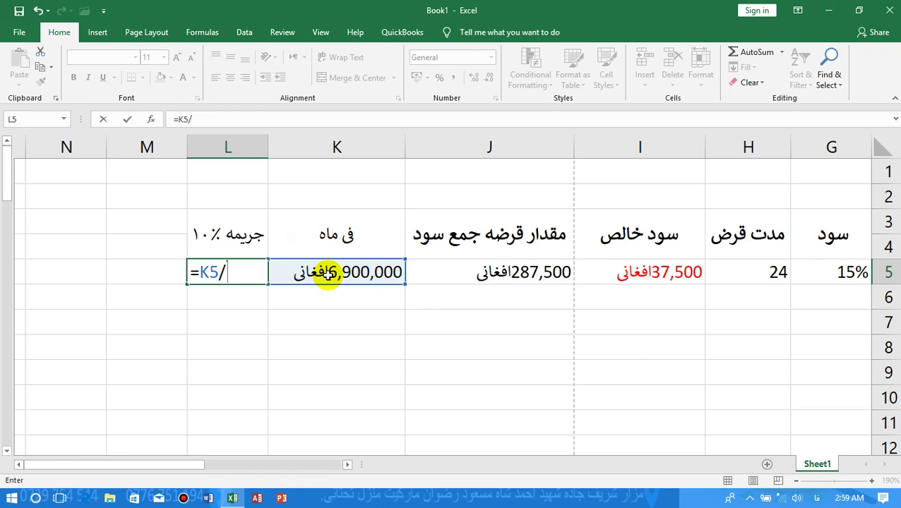
{"action": "type", "text": "100"}
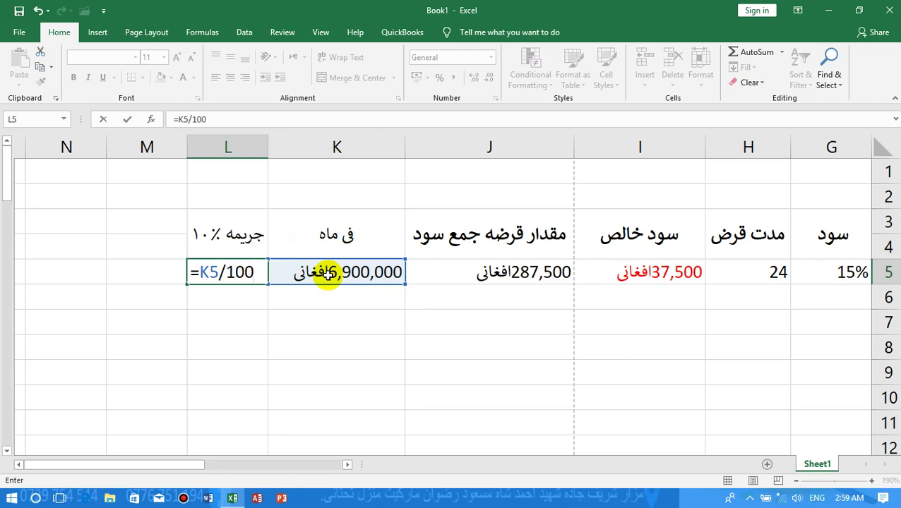
{"action": "type", "text": "*10"}
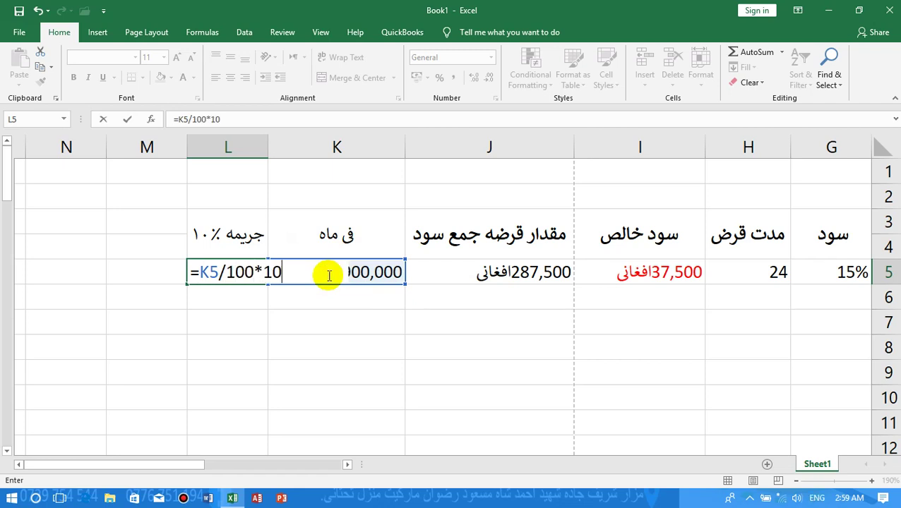
{"action": "key", "text": "Return"}
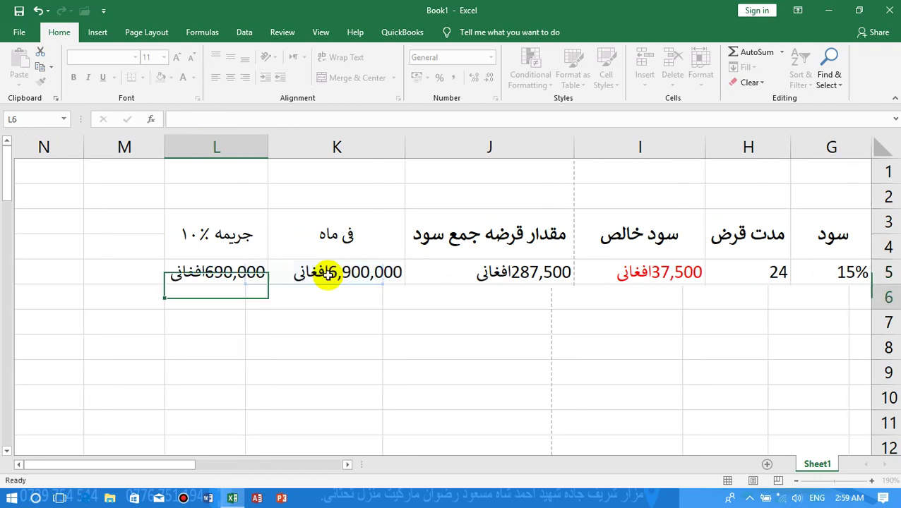
{"action": "left_click", "coordinate": [245, 276]}
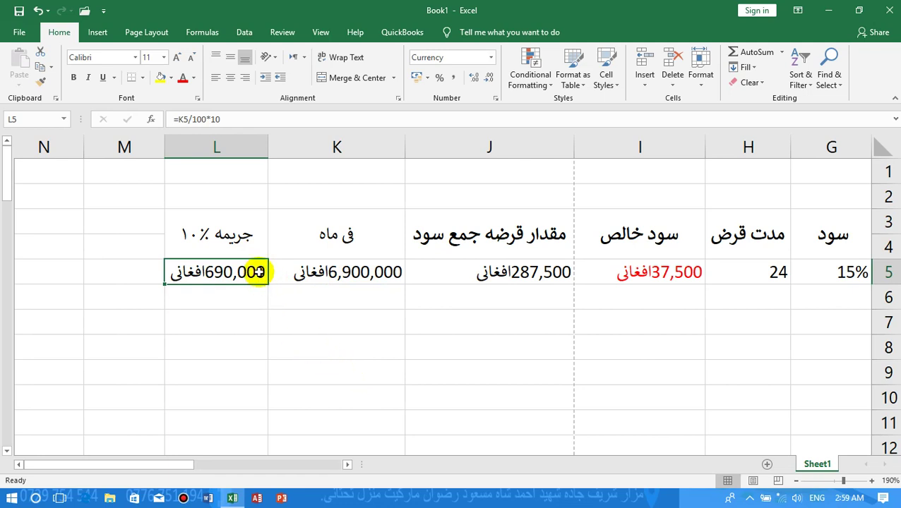
{"action": "left_click", "coordinate": [303, 277]}
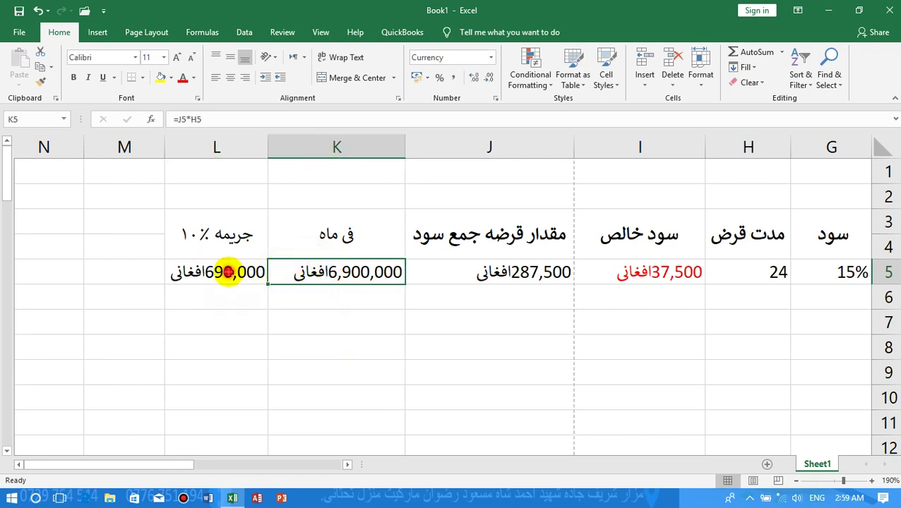
{"action": "left_click", "coordinate": [231, 273]}
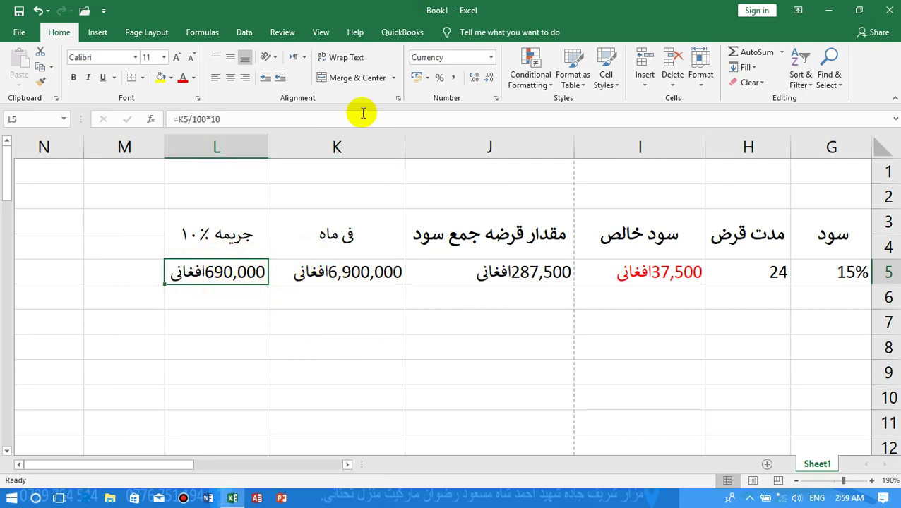
{"action": "left_click", "coordinate": [364, 274]}
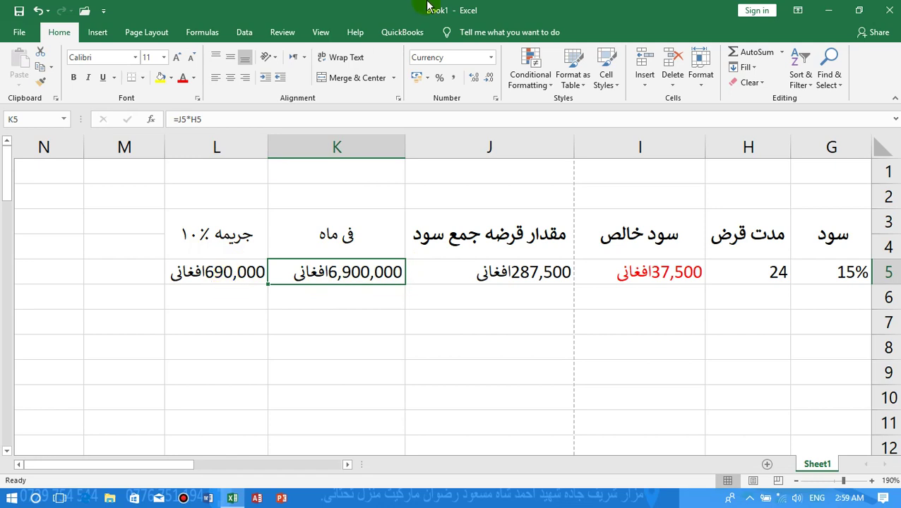
{"action": "left_click", "coordinate": [240, 272]}
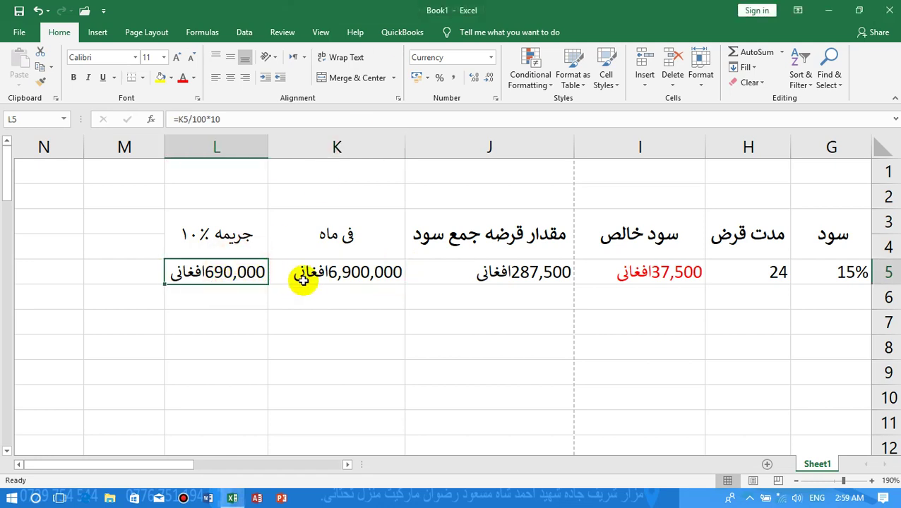
{"action": "left_click", "coordinate": [305, 276]}
{"action": "left_click", "coordinate": [257, 274]}
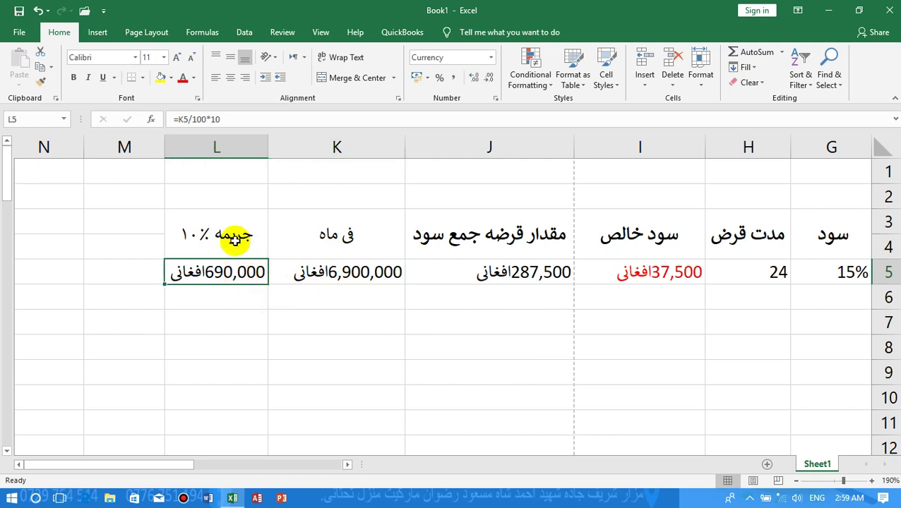
{"action": "left_click", "coordinate": [309, 266]}
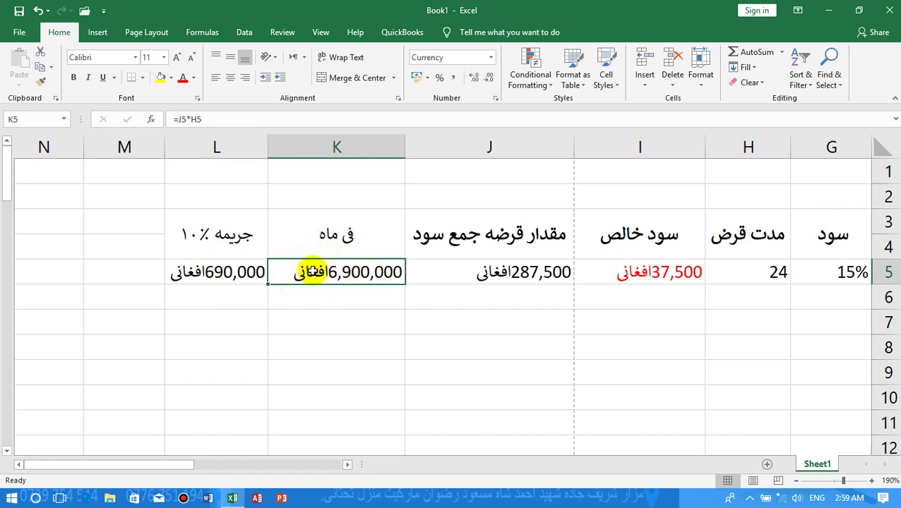
{"action": "left_click", "coordinate": [244, 235]}
{"action": "left_click", "coordinate": [223, 273]}
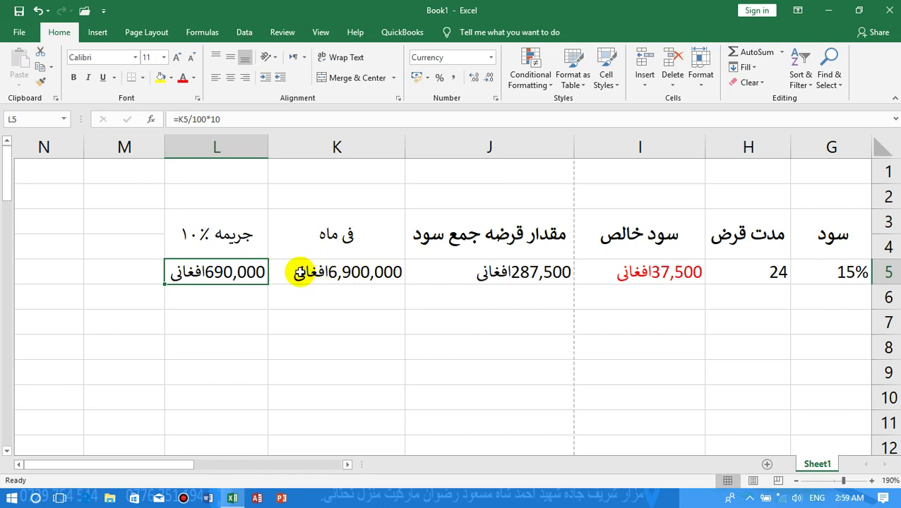
Enter =K5+L5 in M5 to total the monthly amount and penalty, 7,590,000.
{"action": "left_click", "coordinate": [145, 262]}
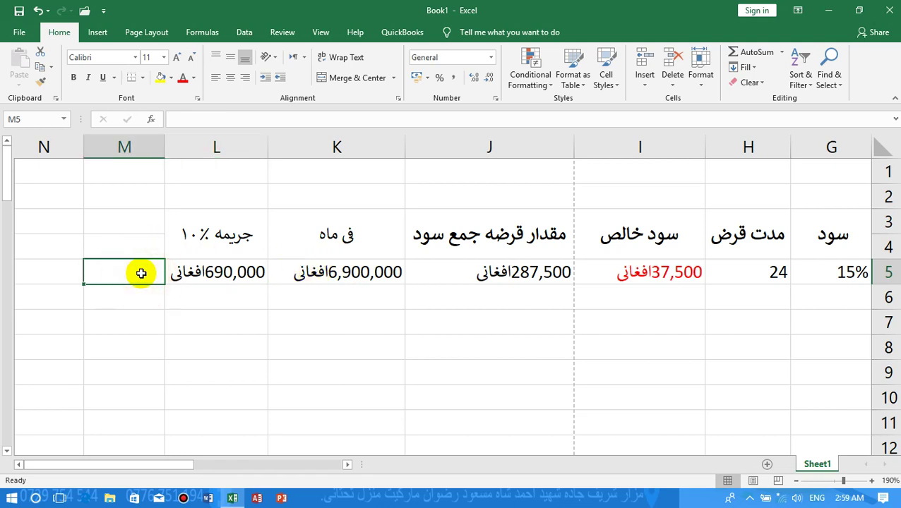
{"action": "type", "text": "="}
{"action": "left_click", "coordinate": [342, 273]}
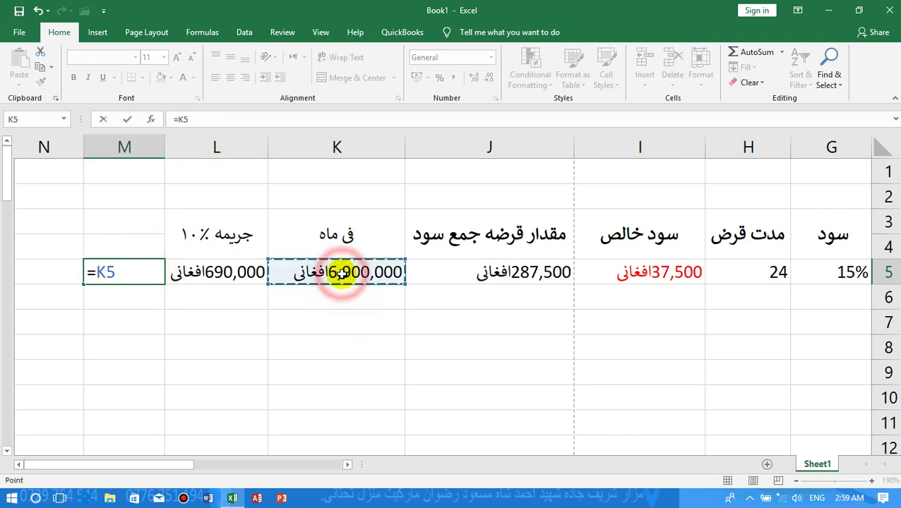
{"action": "type", "text": "+"}
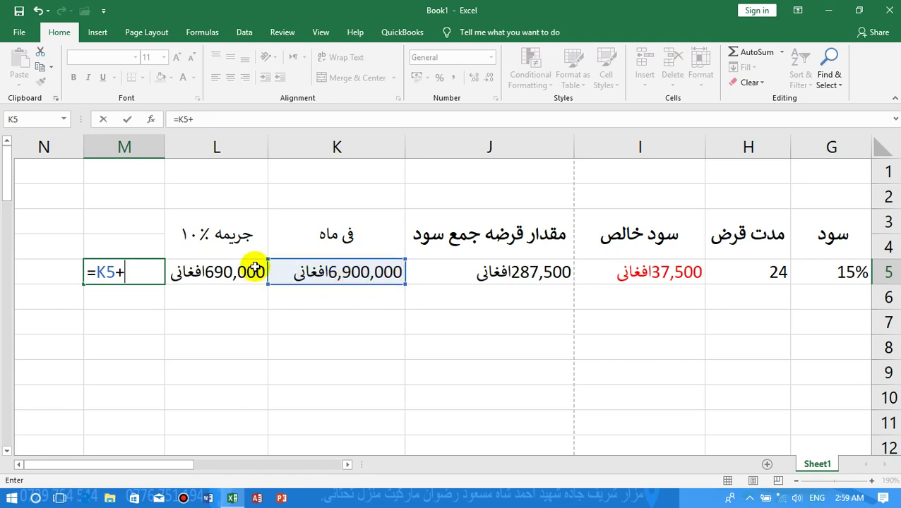
{"action": "left_click", "coordinate": [253, 272]}
{"action": "key", "text": "Return"}
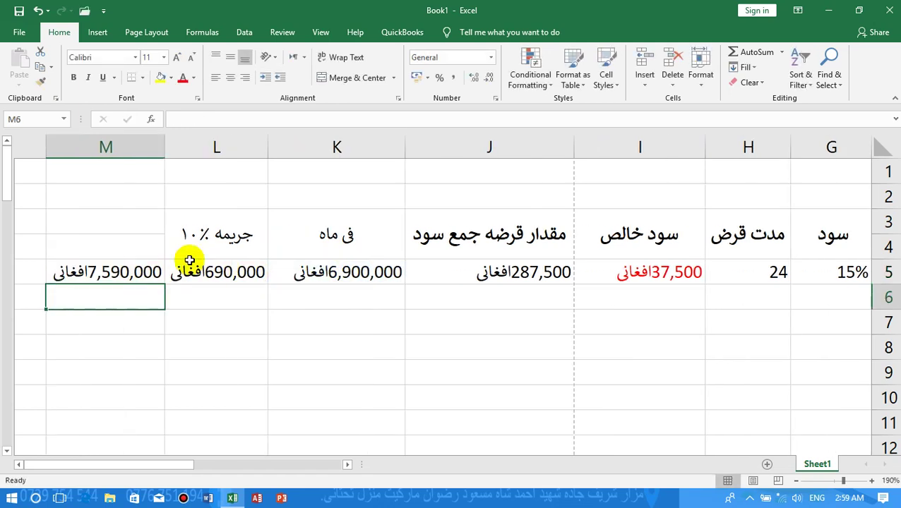
{"action": "left_click", "coordinate": [91, 273]}
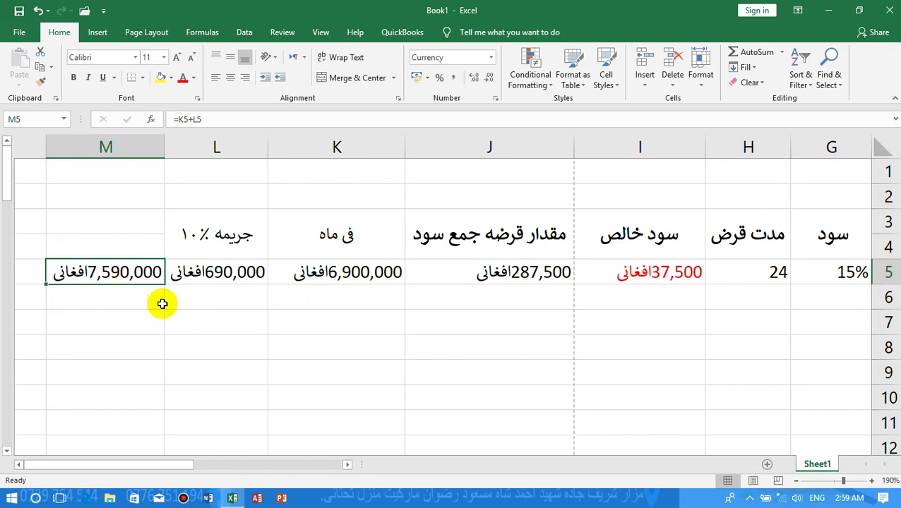
Review the K5, L5 and M5 formulas alongside the monthly and penalty headers.
{"action": "left_click", "coordinate": [368, 273]}
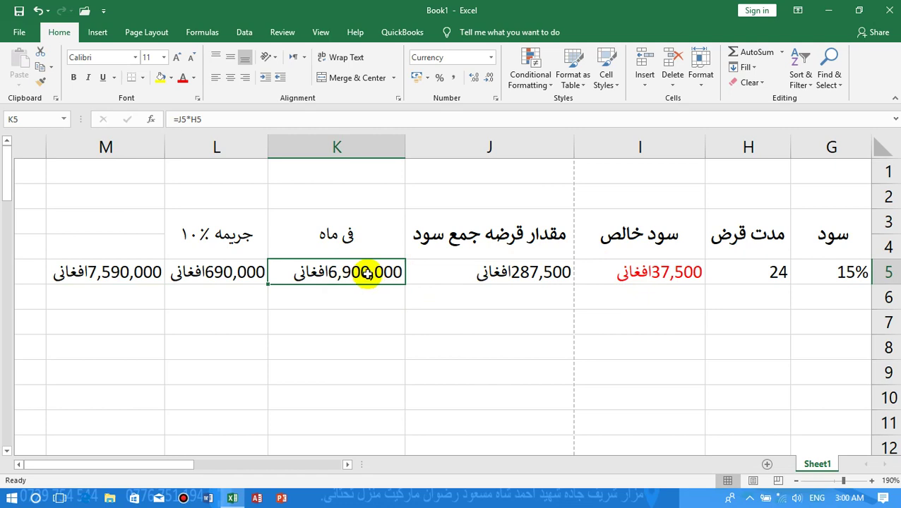
{"action": "left_click", "coordinate": [351, 242]}
{"action": "left_click", "coordinate": [333, 271]}
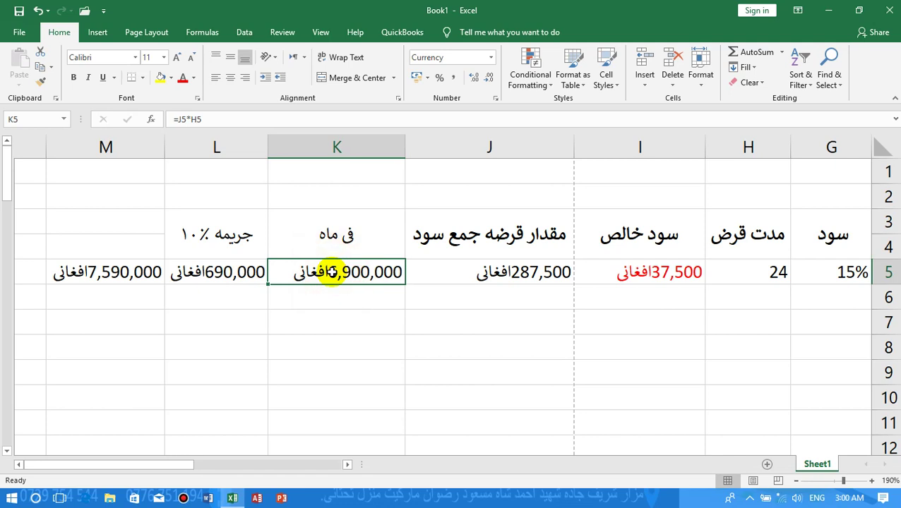
{"action": "left_click", "coordinate": [189, 233]}
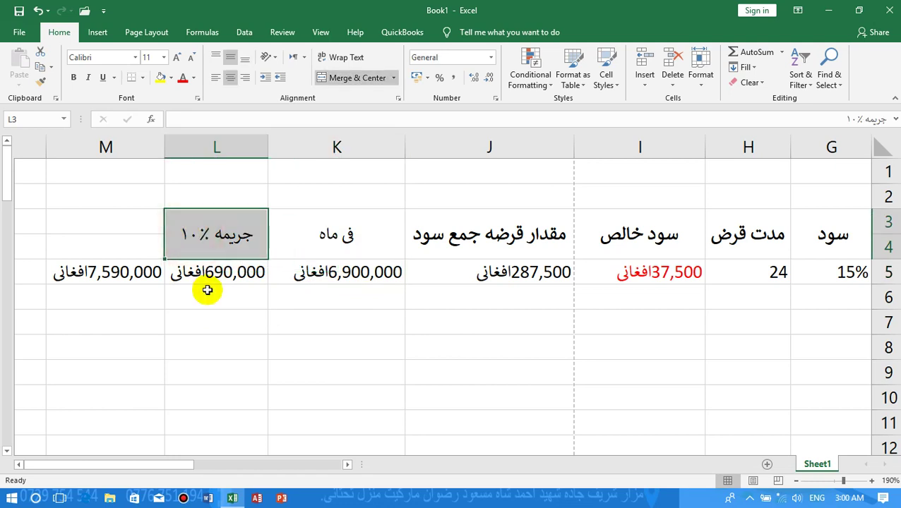
{"action": "left_click", "coordinate": [206, 283]}
{"action": "left_click", "coordinate": [131, 278]}
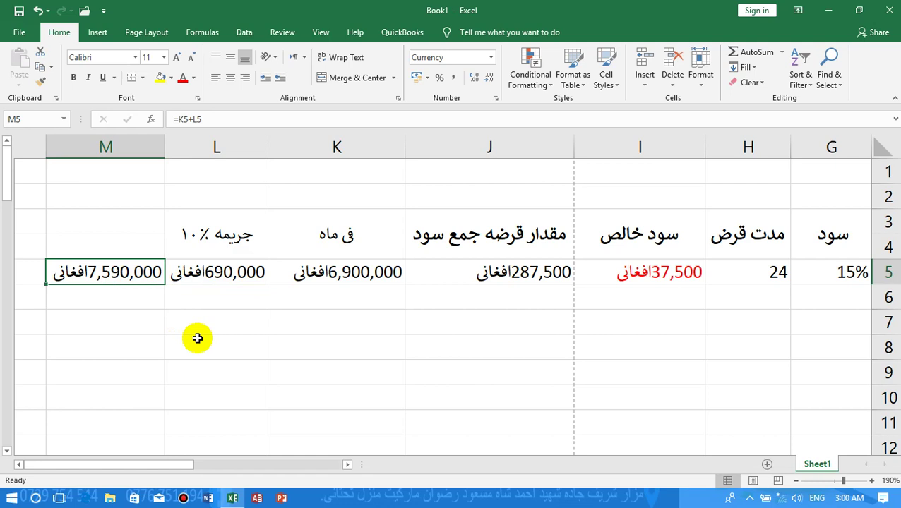
{"action": "left_click", "coordinate": [369, 273]}
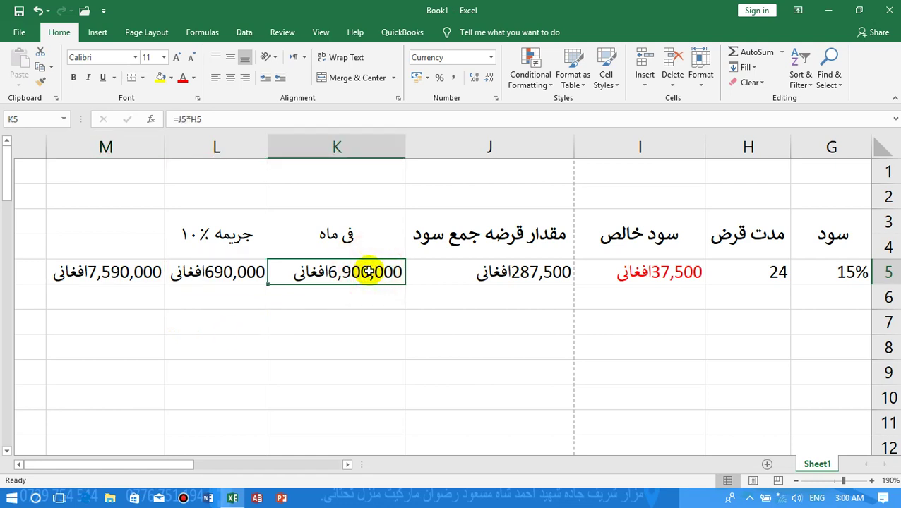
{"action": "left_click", "coordinate": [116, 275]}
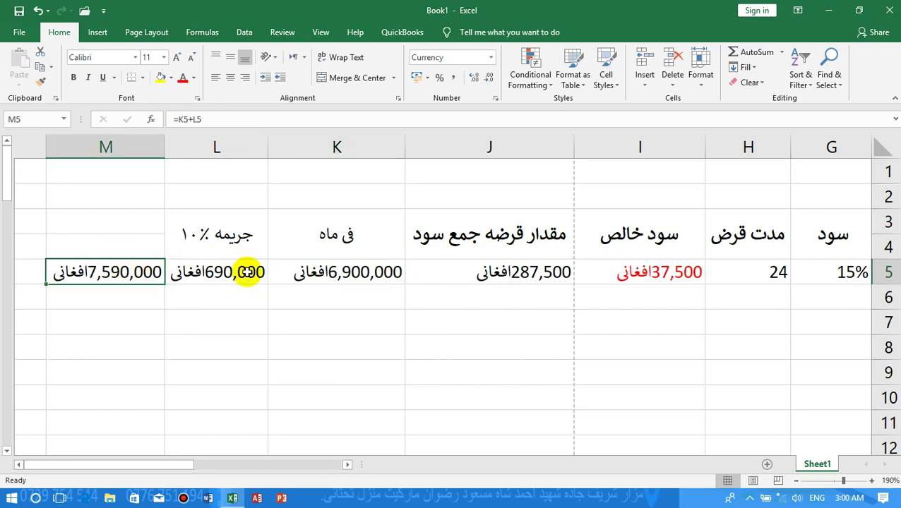
Select the loan table from A3 across to column M and down the rows.
{"action": "scroll", "coordinate": [247, 273], "scroll_direction": "down", "scroll_amount": 1, "text": "ctrl"}
{"action": "scroll", "coordinate": [247, 273], "scroll_direction": "down", "scroll_amount": 4, "text": "ctrl"}
{"action": "scroll", "coordinate": [247, 273], "scroll_direction": "down", "scroll_amount": 3, "text": "ctrl"}
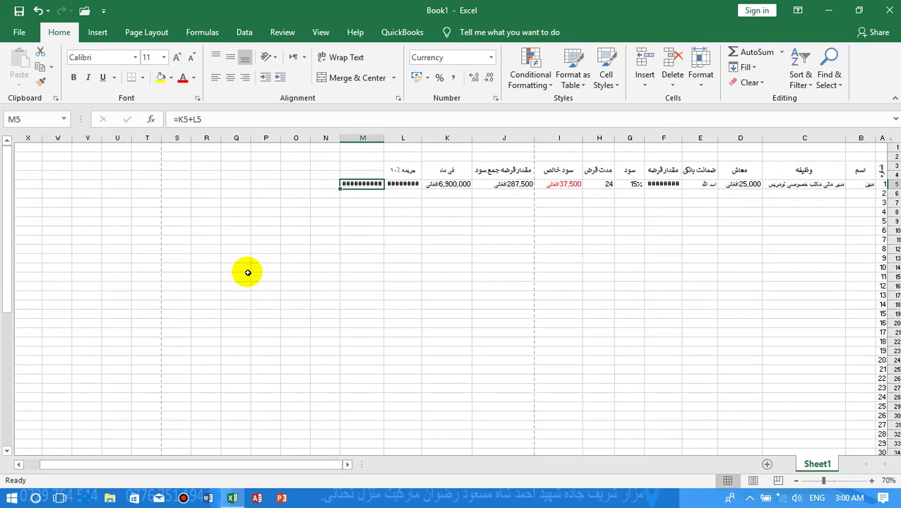
{"action": "scroll", "coordinate": [247, 273], "scroll_direction": "down", "scroll_amount": 2, "text": "ctrl"}
{"action": "scroll", "coordinate": [247, 273], "scroll_direction": "up", "scroll_amount": 2, "text": "ctrl"}
{"action": "scroll", "coordinate": [247, 272], "scroll_direction": "up", "scroll_amount": 2, "text": "ctrl"}
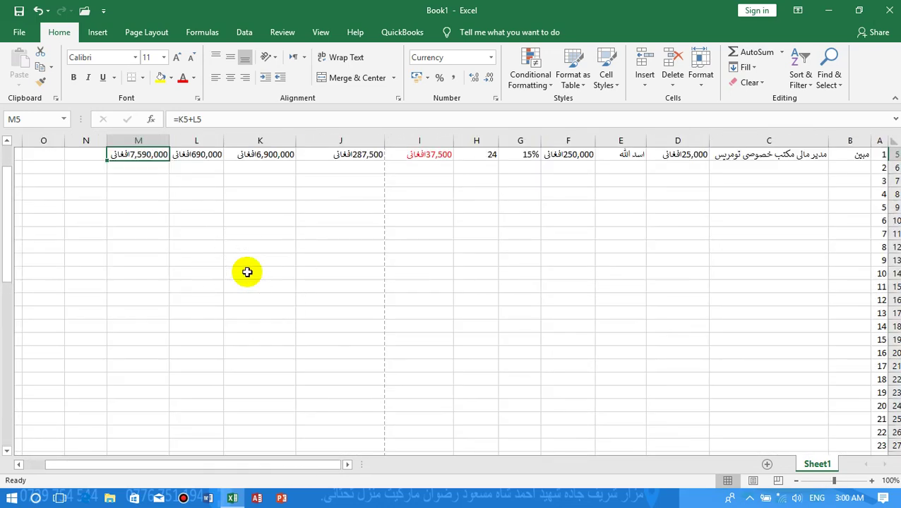
{"action": "scroll", "coordinate": [247, 272], "scroll_direction": "up", "scroll_amount": 2}
{"action": "left_click", "coordinate": [873, 187]}
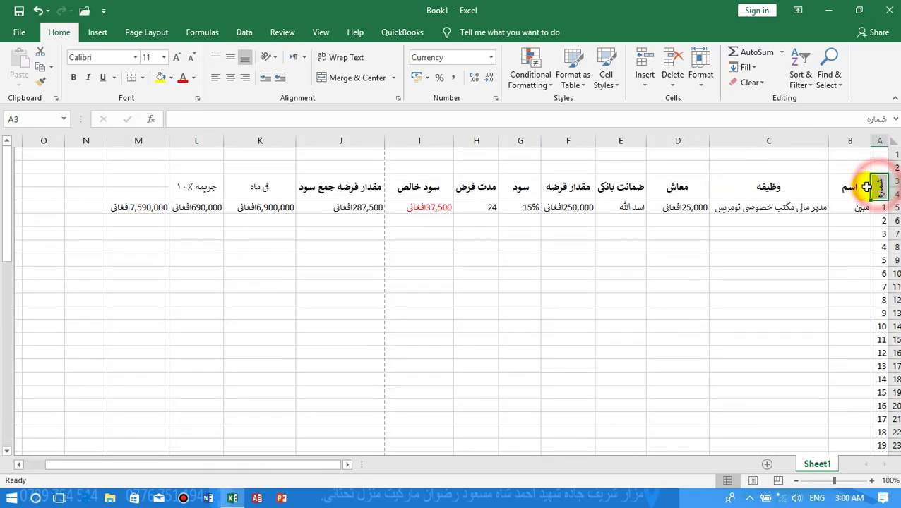
{"action": "mouse_move", "coordinate": [866, 186]}
{"action": "left_mouse_down"}
{"action": "mouse_move", "coordinate": [163, 265]}
{"action": "mouse_move", "coordinate": [155, 461]}
{"action": "left_mouse_up"}
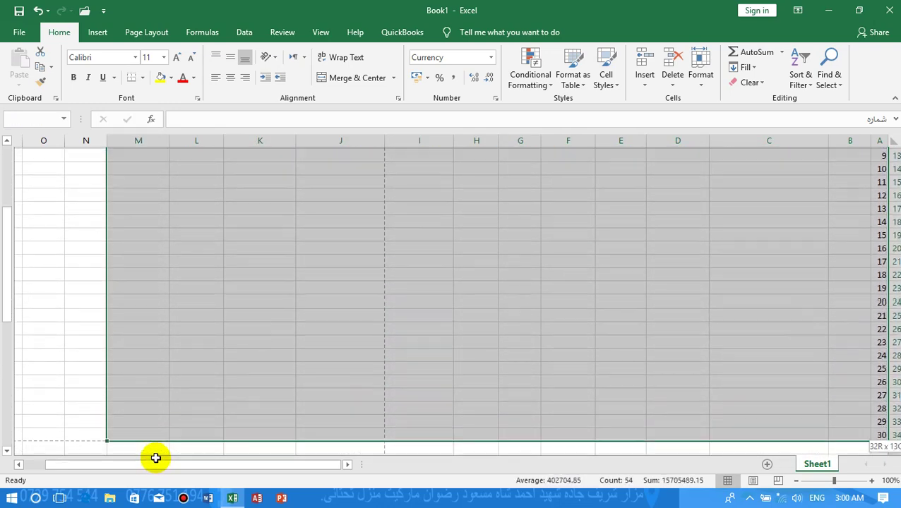
Apply All Borders to A3:M34 and start typing the title قرض in E1.
{"action": "left_click_drag", "start_coordinate": [155, 461], "coordinate": [152, 432]}
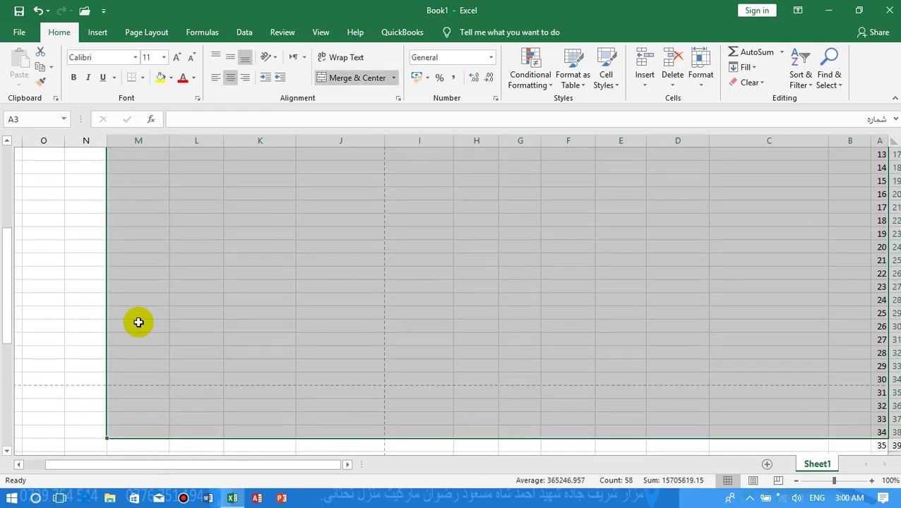
{"action": "left_click", "coordinate": [141, 78]}
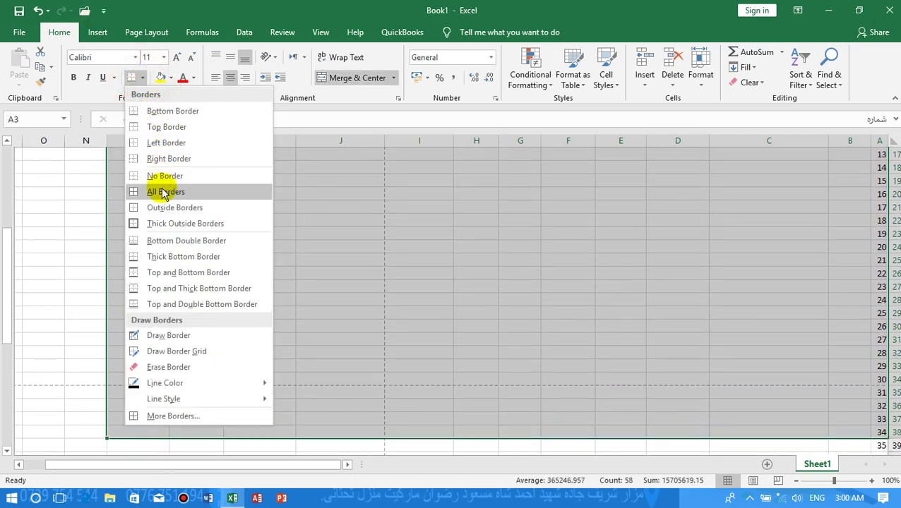
{"action": "left_click", "coordinate": [165, 192]}
{"action": "scroll", "coordinate": [221, 201], "scroll_direction": "up", "scroll_amount": 4}
{"action": "left_click", "coordinate": [278, 240]}
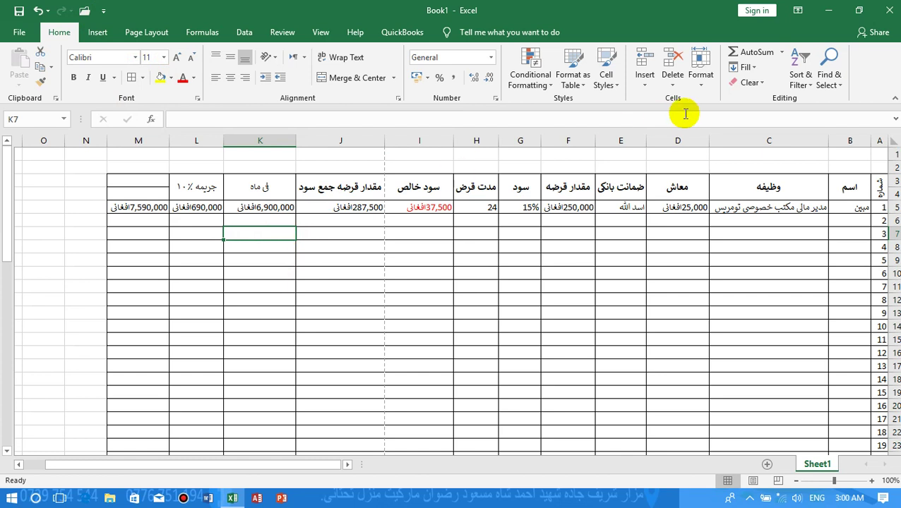
{"action": "left_click", "coordinate": [633, 152]}
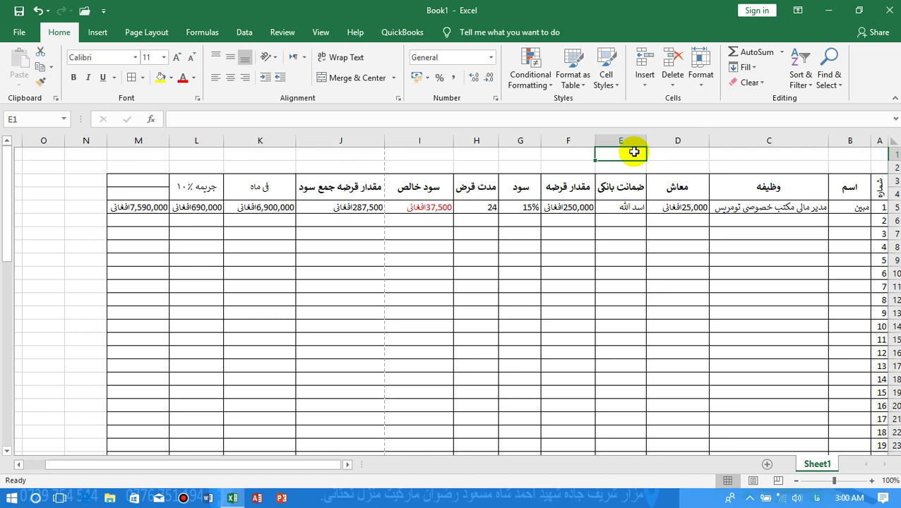
{"action": "type", "text": "قرضه بانکی فینکا"}
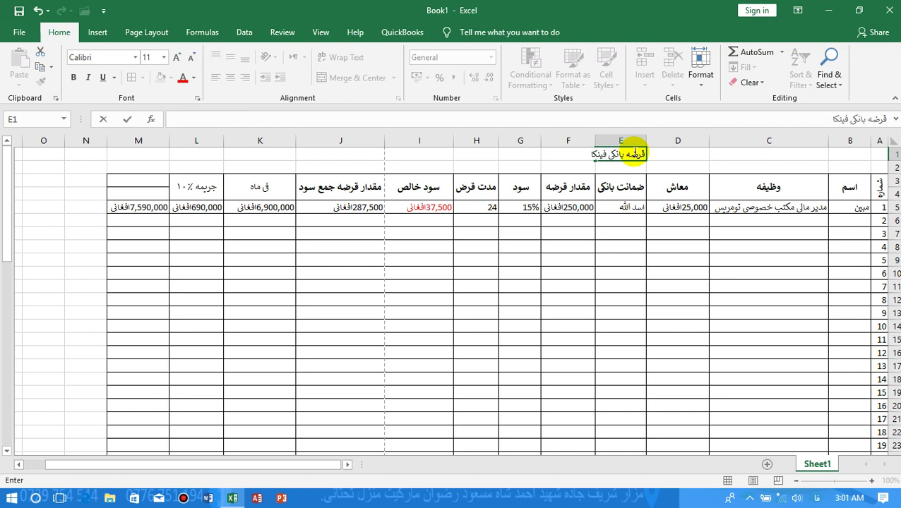
Enter the subtitle 'گزارش مشتریان' in E2 and select the title row across A–M.
{"action": "left_click", "coordinate": [628, 169]}
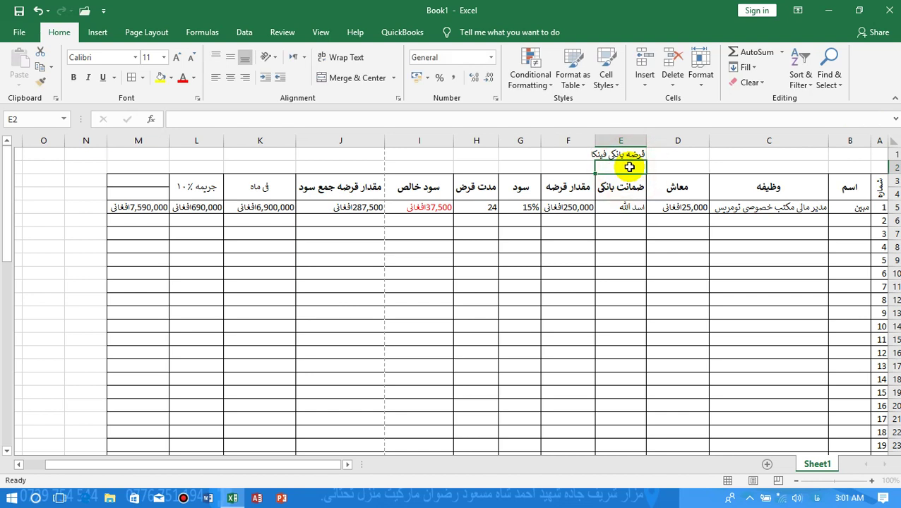
{"action": "type", "text": "گزارش مشتریان"}
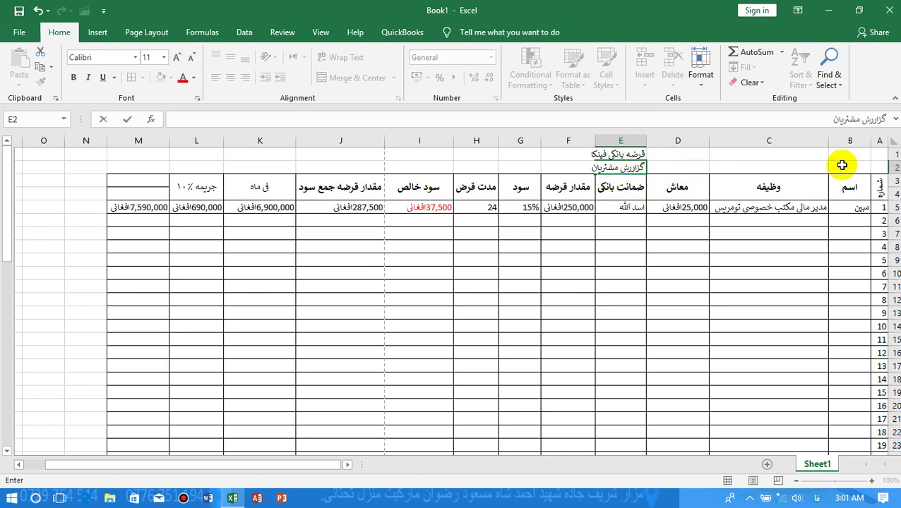
{"action": "left_click_drag", "start_coordinate": [878, 153], "coordinate": [147, 140]}
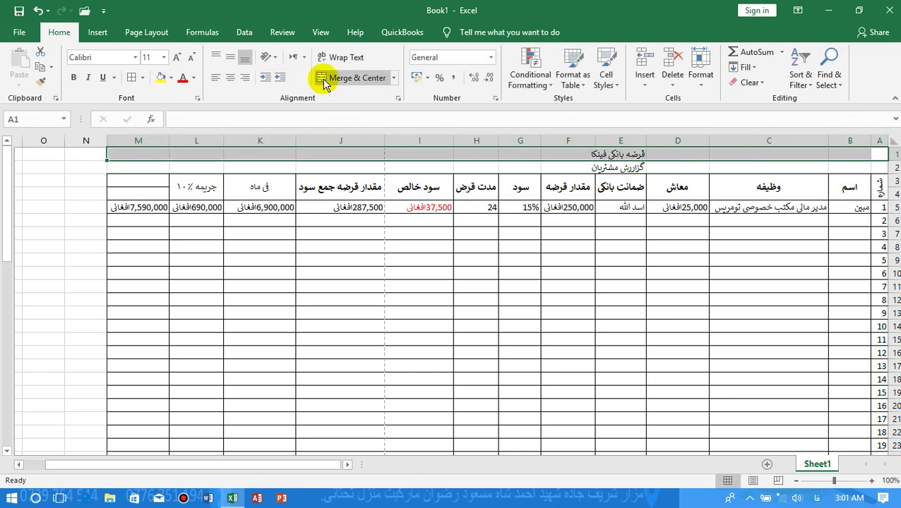
Merge and centre the title and subtitle rows across columns A–M.
{"action": "left_click", "coordinate": [322, 77]}
{"action": "mouse_move", "coordinate": [879, 167]}
{"action": "left_mouse_down"}
{"action": "mouse_move", "coordinate": [473, 157]}
{"action": "mouse_move", "coordinate": [145, 167]}
{"action": "left_mouse_up"}
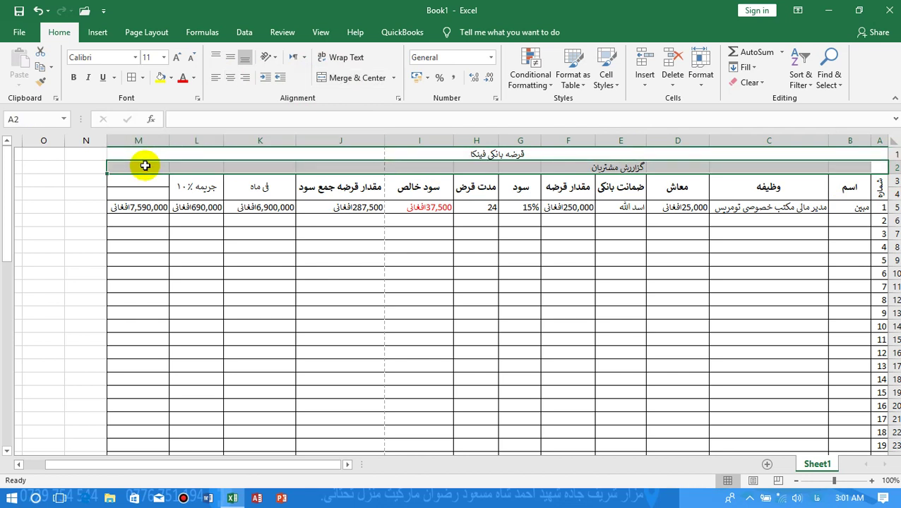
{"action": "left_click", "coordinate": [326, 79]}
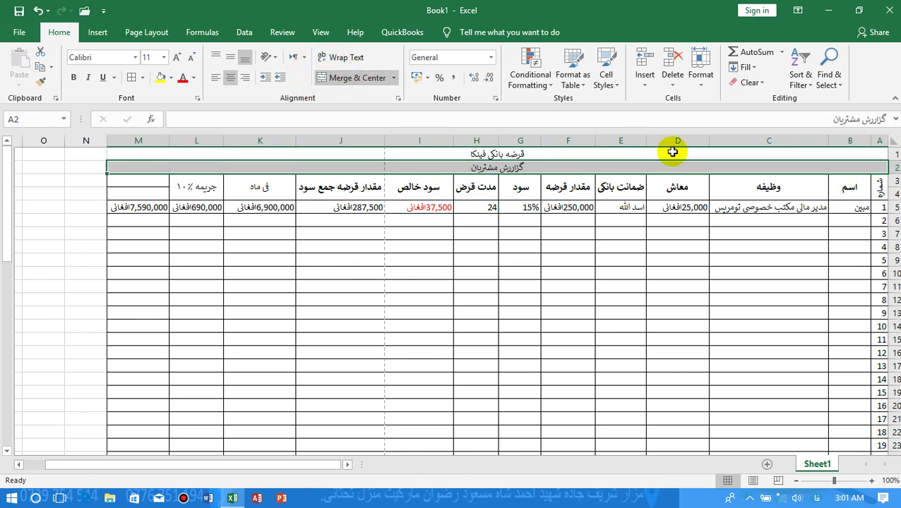
Middle-align both title rows, enlarge them to size 22 and fill them blue.
{"action": "left_click_drag", "start_coordinate": [692, 168], "coordinate": [690, 154]}
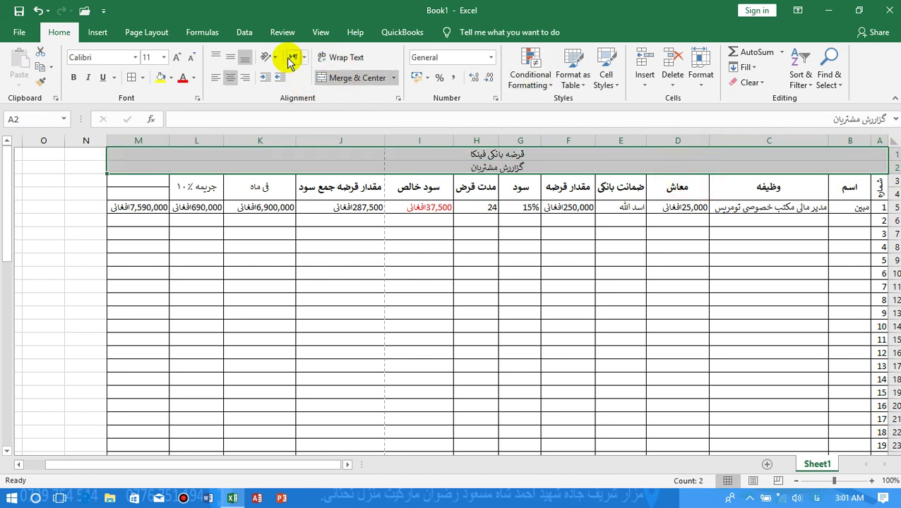
{"action": "left_click", "coordinate": [230, 57]}
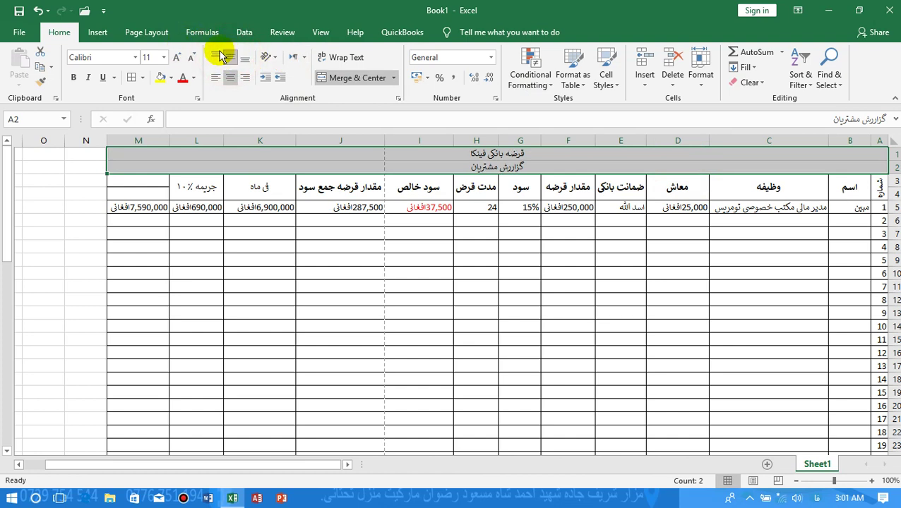
{"action": "left_click", "coordinate": [178, 57]}
{"action": "left_click", "coordinate": [178, 57]}
{"action": "left_click", "coordinate": [177, 57]}
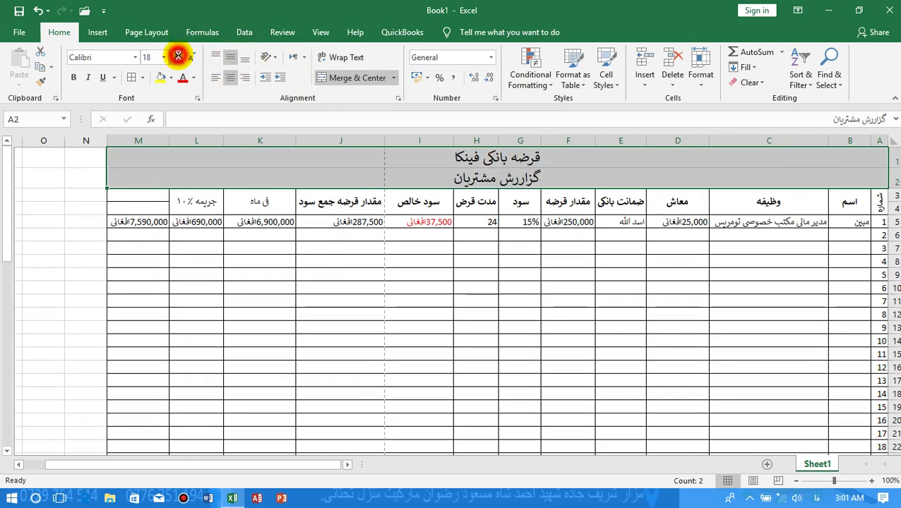
{"action": "left_click", "coordinate": [177, 57]}
{"action": "left_click", "coordinate": [142, 78]}
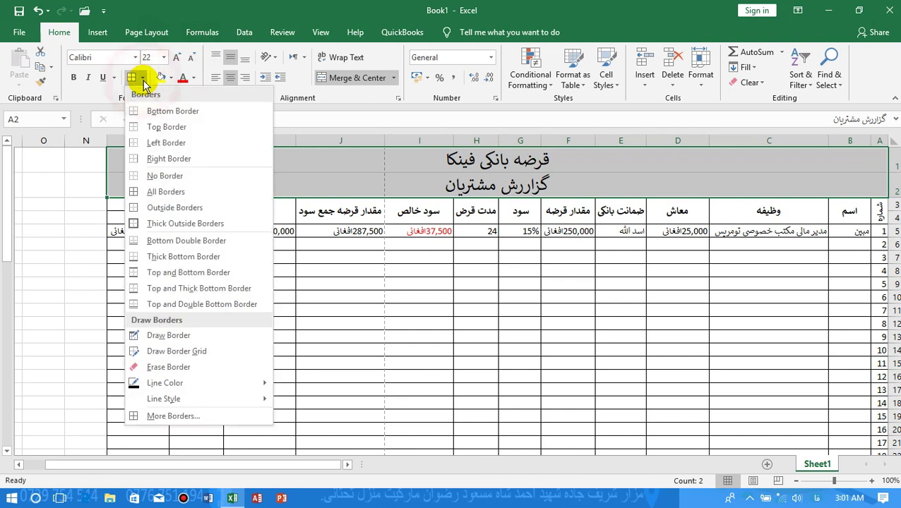
{"action": "left_click", "coordinate": [171, 78]}
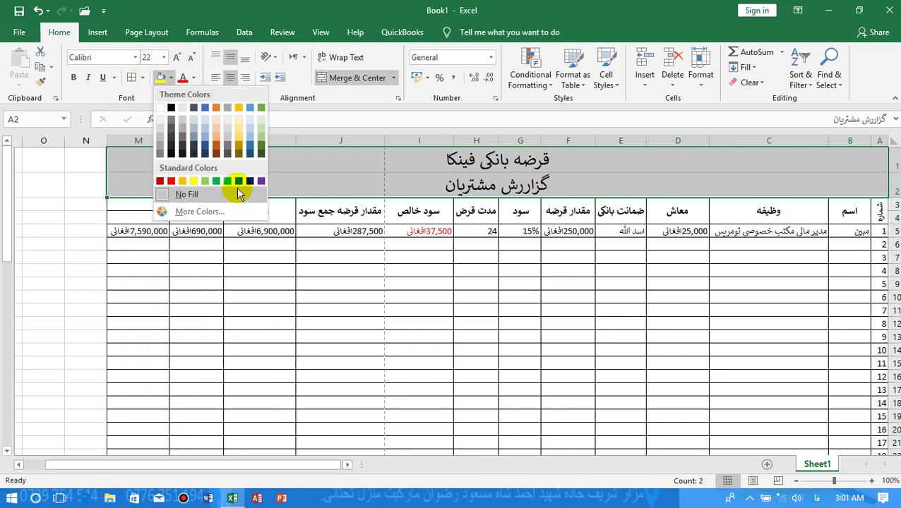
{"action": "left_click", "coordinate": [238, 182]}
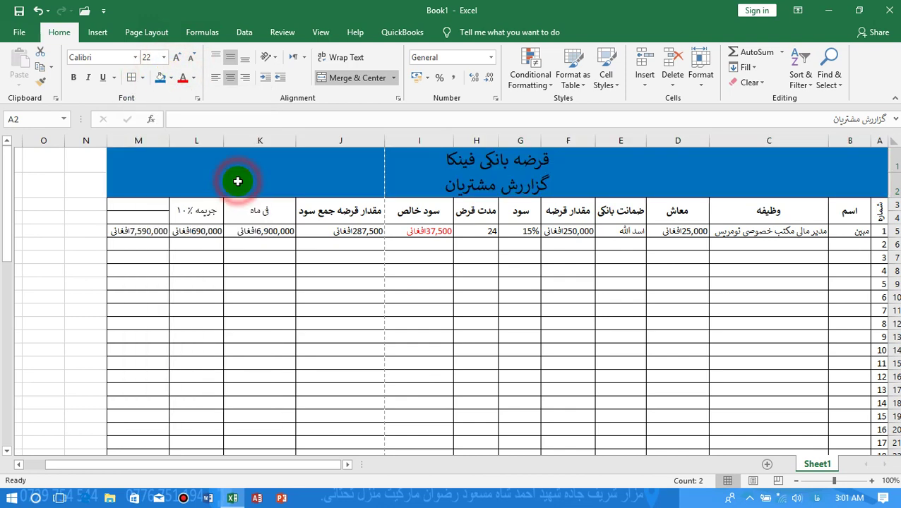
{"action": "left_click", "coordinate": [881, 233]}
{"action": "left_click_drag", "start_coordinate": [881, 233], "coordinate": [176, 219]}
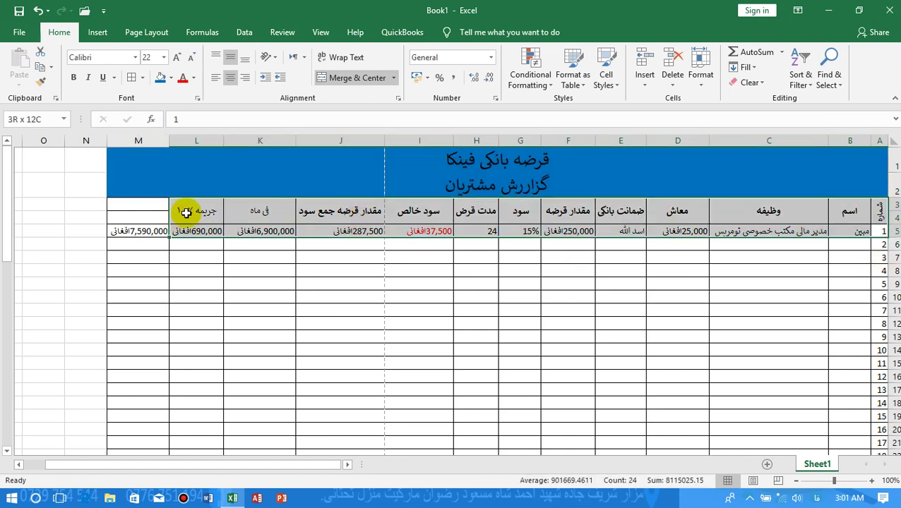
Give the column-header row A3:M4 a dark navy fill with white text.
{"action": "mouse_move", "coordinate": [145, 205]}
{"action": "left_mouse_down"}
{"action": "mouse_move", "coordinate": [236, 219]}
{"action": "mouse_move", "coordinate": [881, 216]}
{"action": "left_mouse_up"}
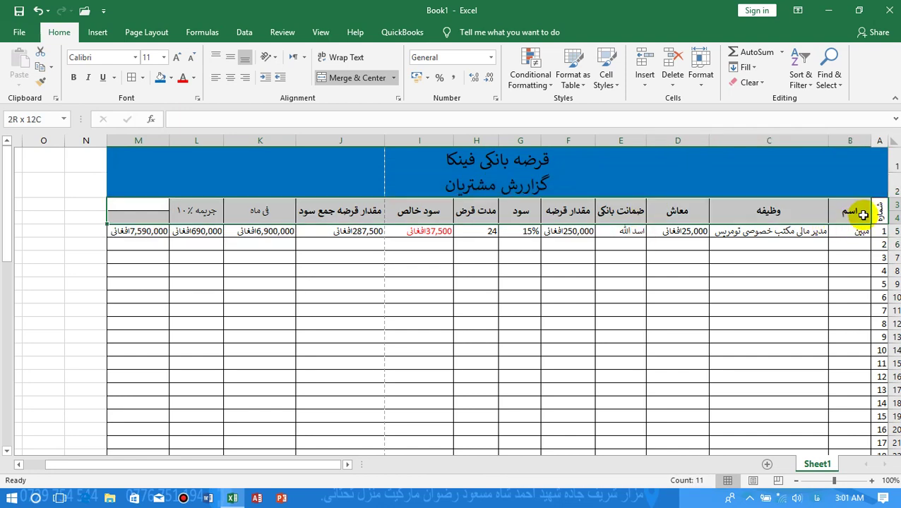
{"action": "left_click", "coordinate": [170, 77]}
{"action": "left_click", "coordinate": [250, 180]}
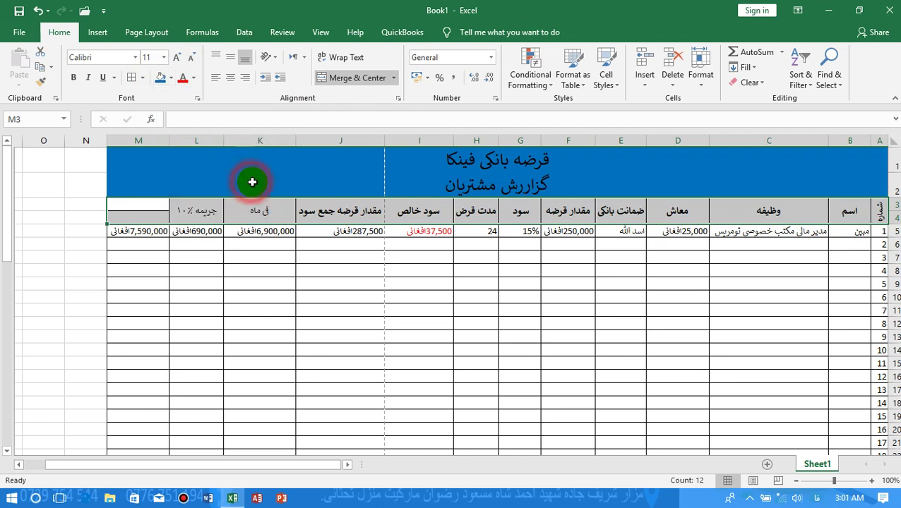
{"action": "left_click", "coordinate": [193, 78]}
{"action": "left_click", "coordinate": [182, 124]}
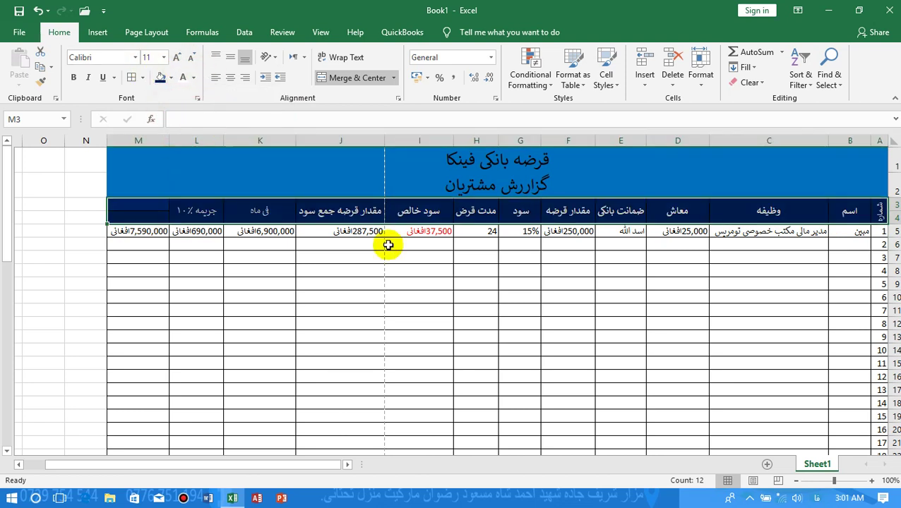
{"action": "left_click", "coordinate": [415, 245]}
{"action": "left_click", "coordinate": [858, 244]}
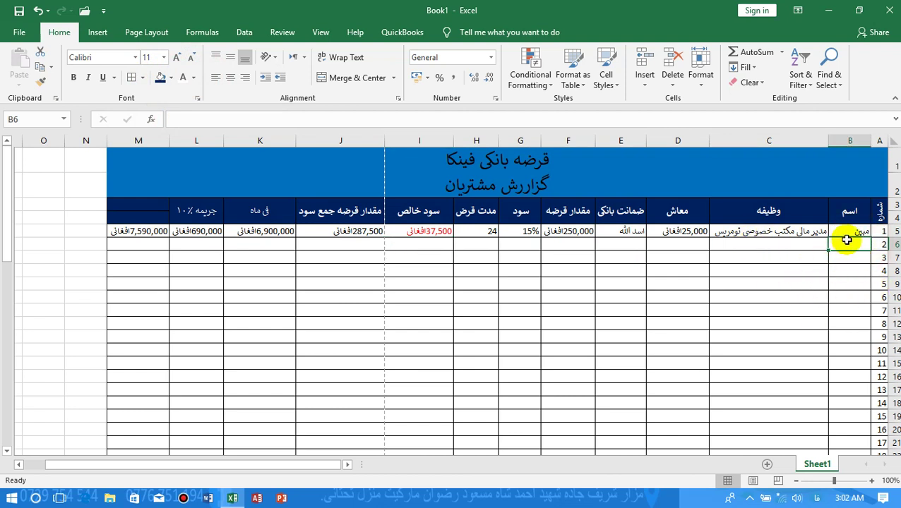
Use Format Painter to copy B5:M5's formatting down over rows 6–36.
{"action": "left_click", "coordinate": [855, 232]}
{"action": "left_click_drag", "start_coordinate": [855, 232], "coordinate": [151, 232]}
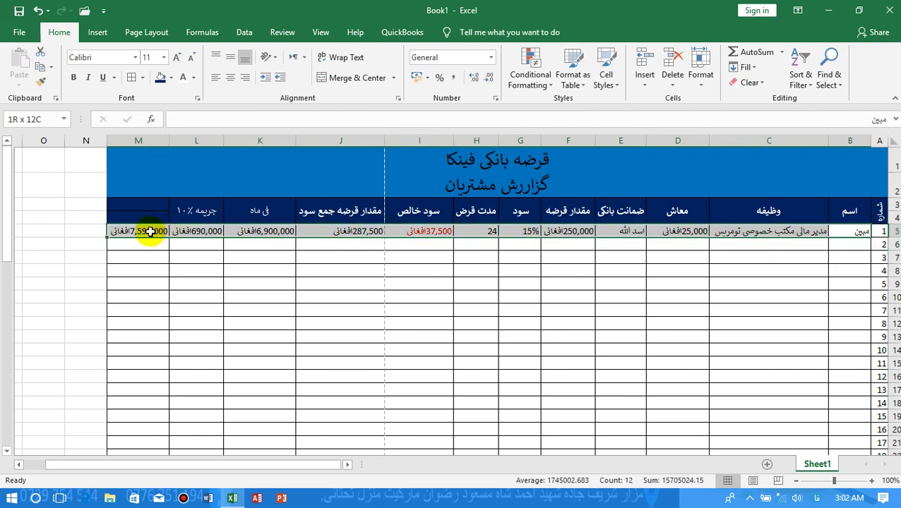
{"action": "left_click", "coordinate": [44, 83]}
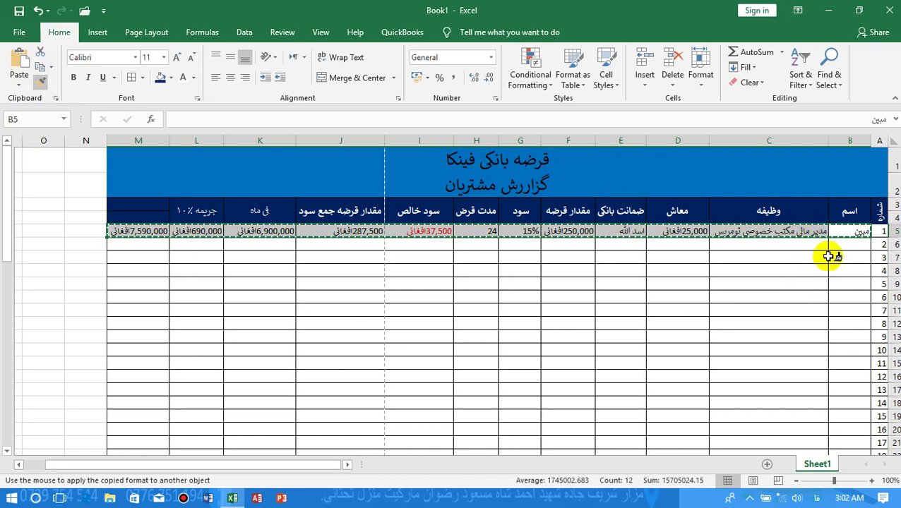
{"action": "left_click_drag", "start_coordinate": [847, 243], "coordinate": [369, 265]}
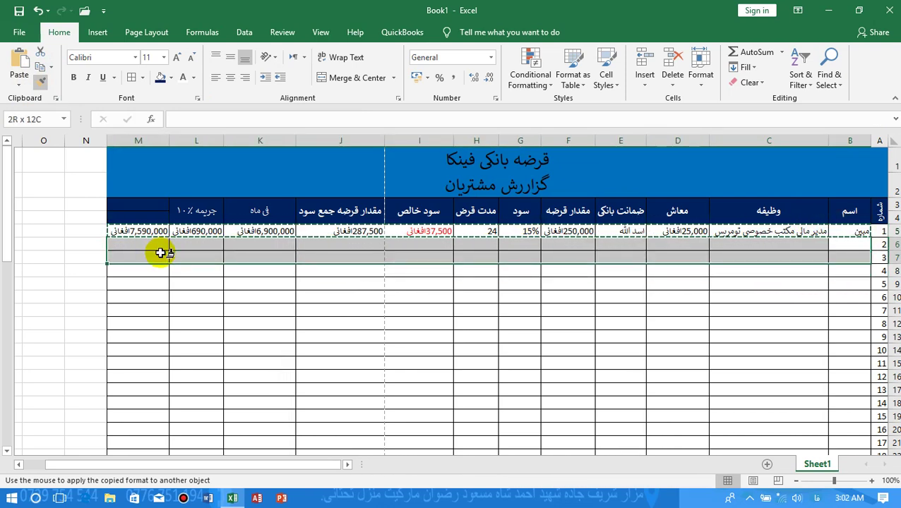
{"action": "mouse_move", "coordinate": [369, 265]}
{"action": "left_mouse_down"}
{"action": "mouse_move", "coordinate": [156, 378]}
{"action": "mouse_move", "coordinate": [152, 462]}
{"action": "left_mouse_up"}
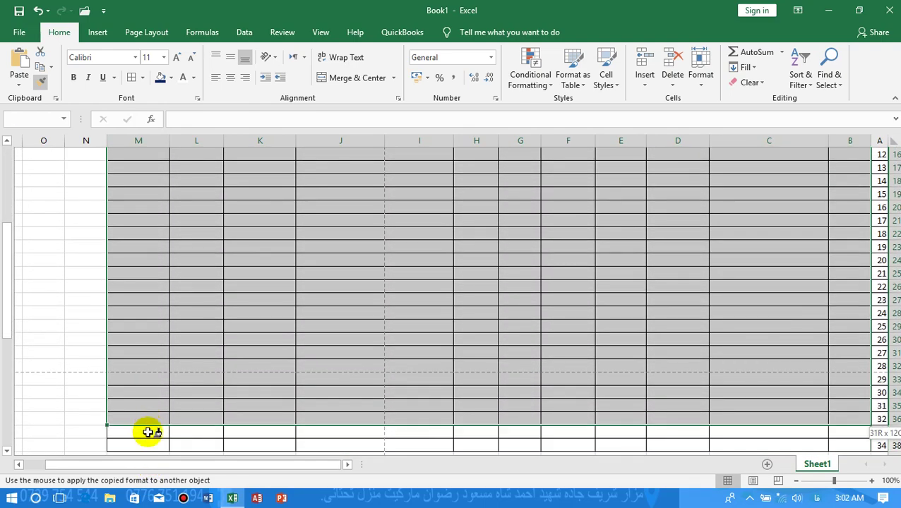
{"action": "left_click_drag", "start_coordinate": [152, 462], "coordinate": [145, 449]}
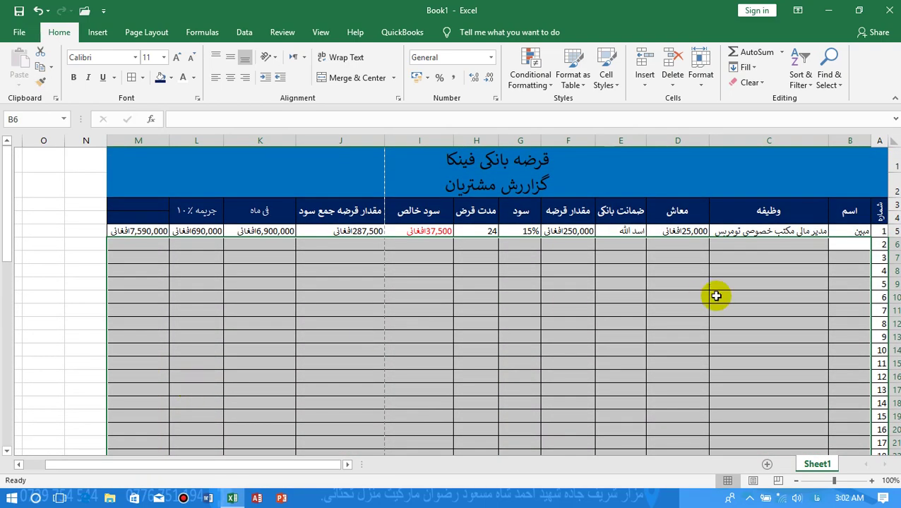
{"action": "scroll", "coordinate": [823, 301], "scroll_direction": "up", "scroll_amount": 3}
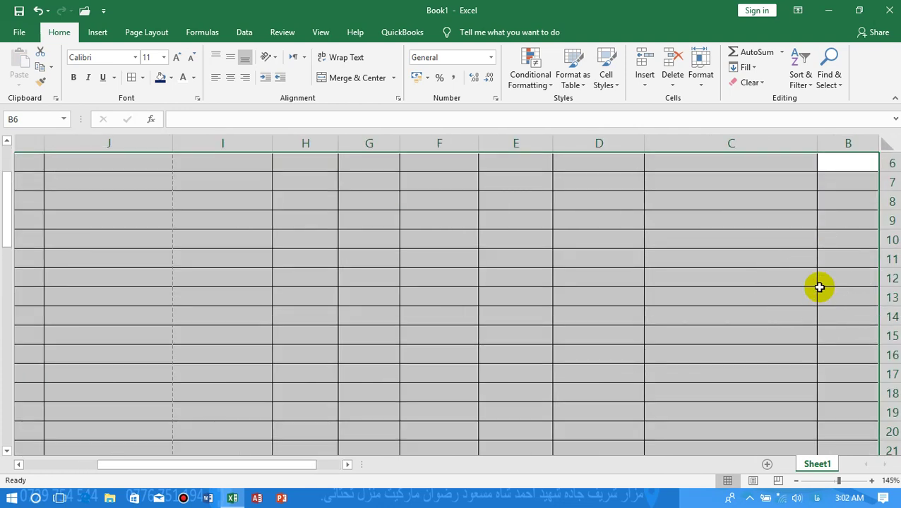
{"action": "scroll", "coordinate": [819, 286], "scroll_direction": "up", "scroll_amount": 2}
Enter the second customer's name in B6 and the job معلم in C6.
{"action": "left_click", "coordinate": [847, 296]}
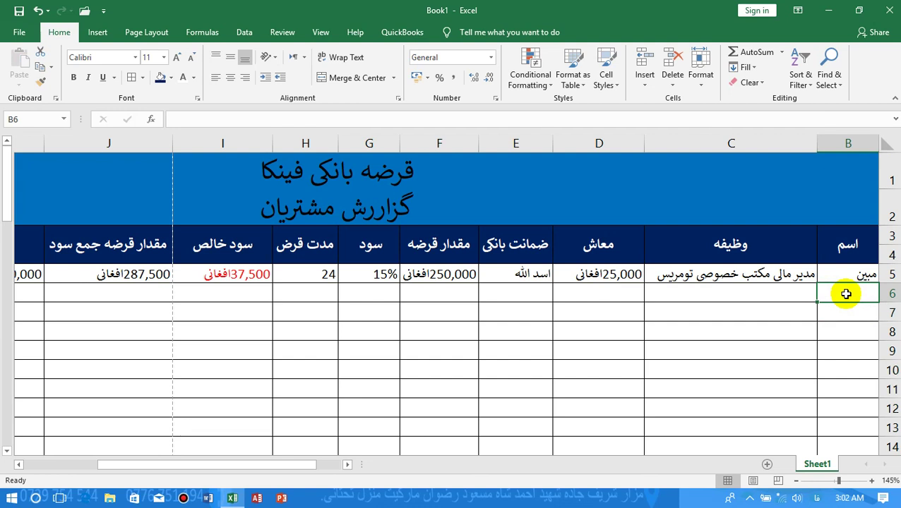
{"action": "type", "text": "اسم"}
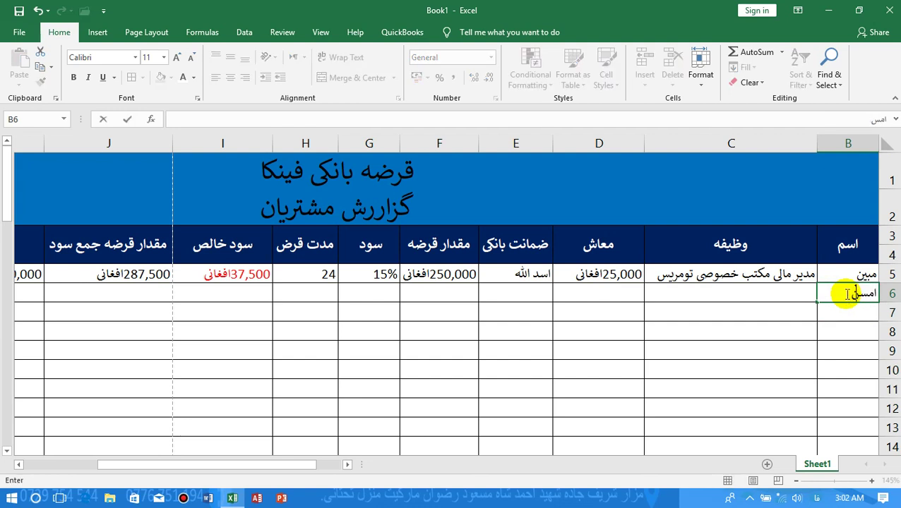
{"action": "key", "text": "BackSpace"}
{"action": "type", "text": "ین الله"}
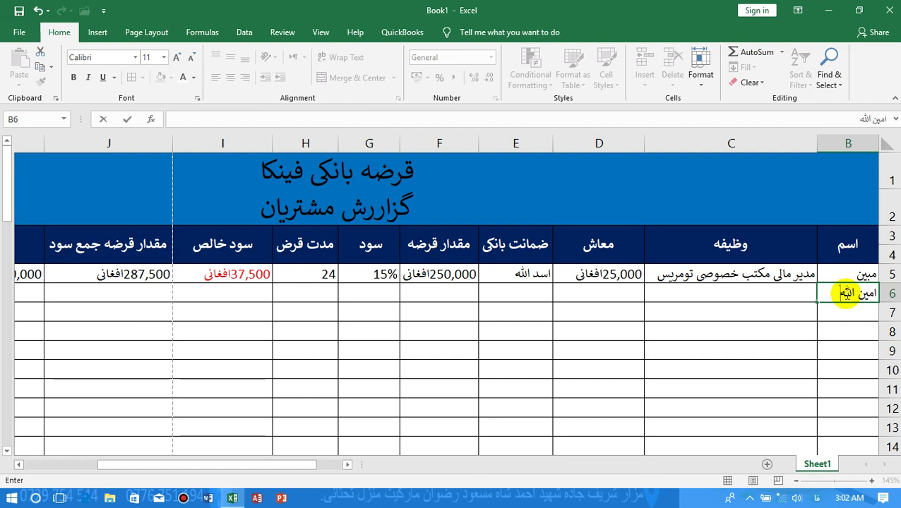
{"action": "key", "text": "Tab"}
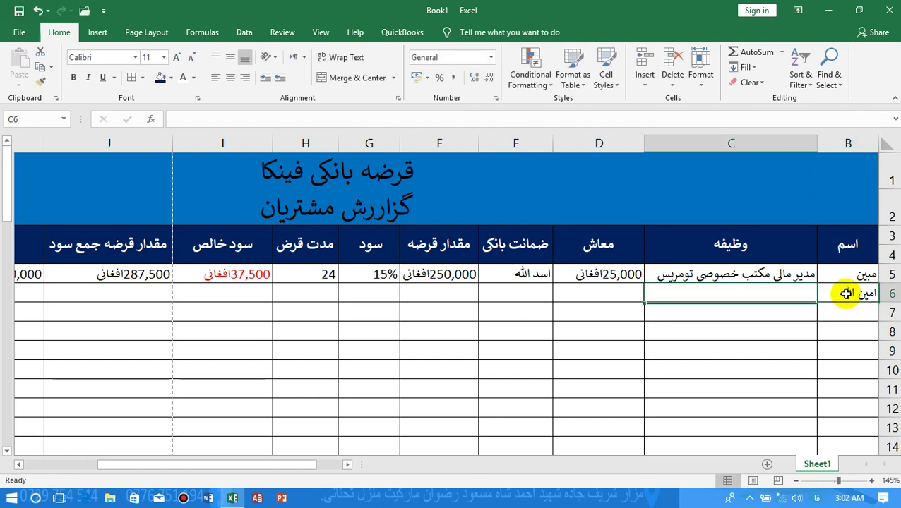
{"action": "type", "text": "معلم"}
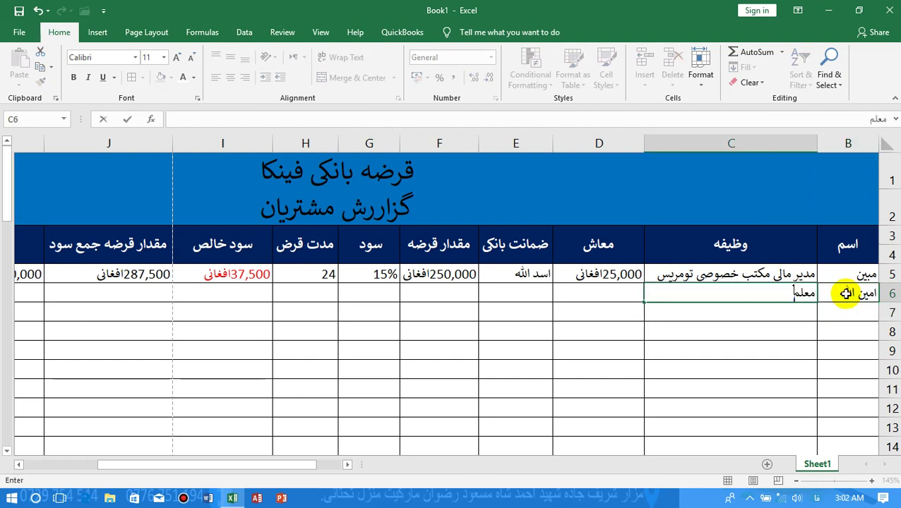
{"action": "key", "text": "Return"}
Enter salary 12,000, the guarantor's name and loan amount 100,000 in D6–F6.
{"action": "key", "text": "Left"}
{"action": "key", "text": "Left"}
{"action": "key", "text": "Right"}
{"action": "key", "text": "Up"}
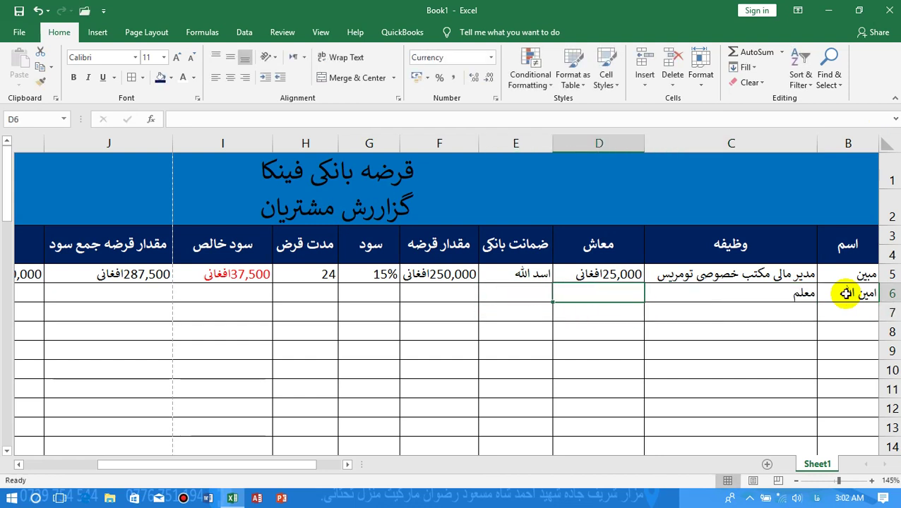
{"action": "type", "text": "۱۲۰۰"}
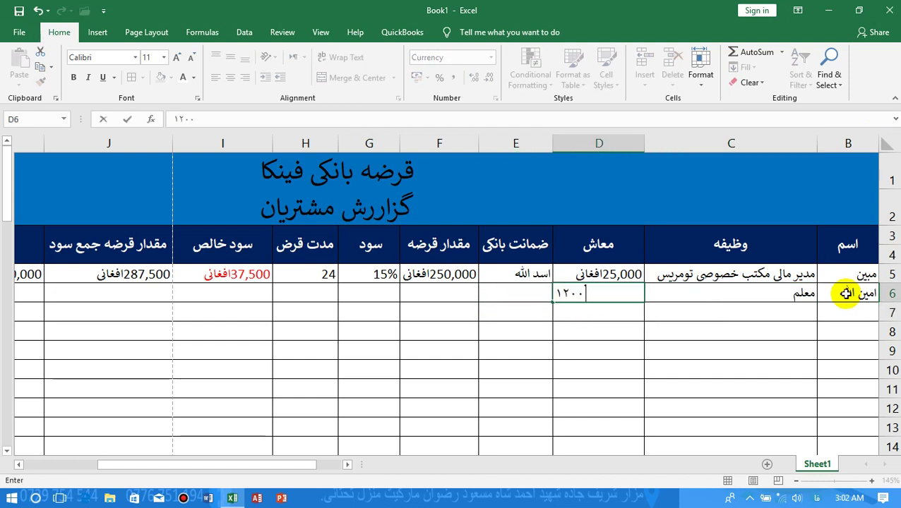
{"action": "key", "text": "BackSpace"}
{"action": "key", "text": "BackSpace"}
{"action": "key", "text": "BackSpace"}
{"action": "key", "text": "BackSpace"}
{"action": "key", "text": "Return"}
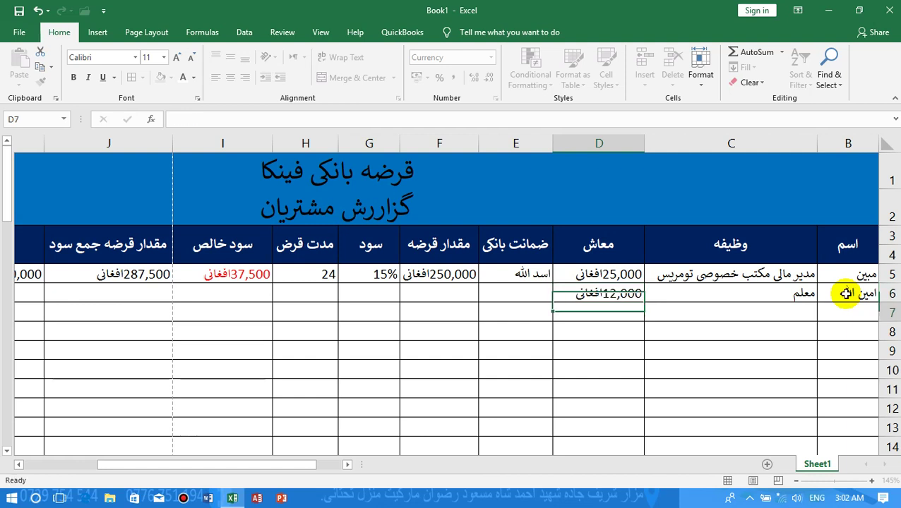
{"action": "key", "text": "Left"}
{"action": "key", "text": "Up"}
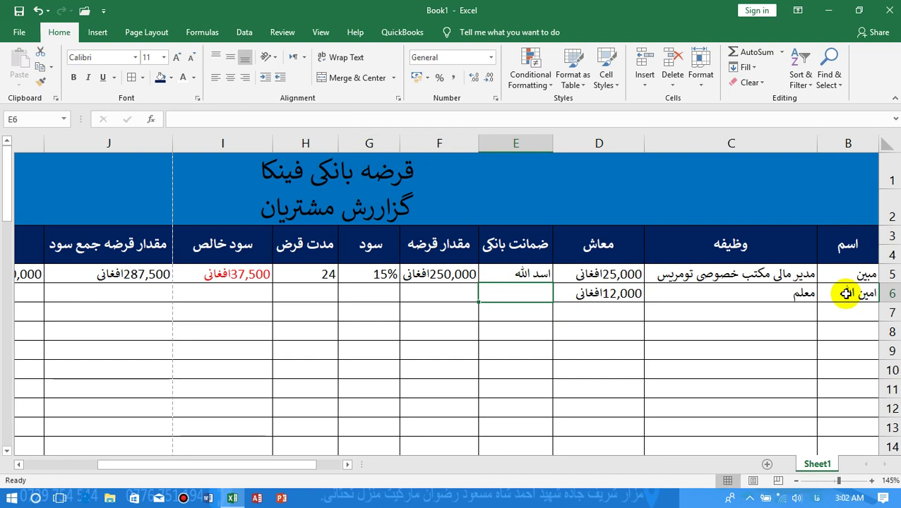
{"action": "type", "text": "کمال"}
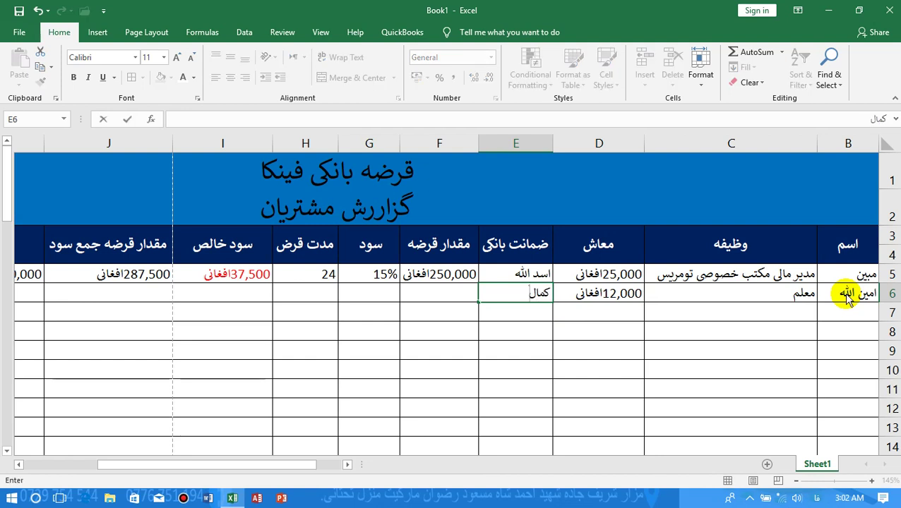
{"action": "key", "text": "Left"}
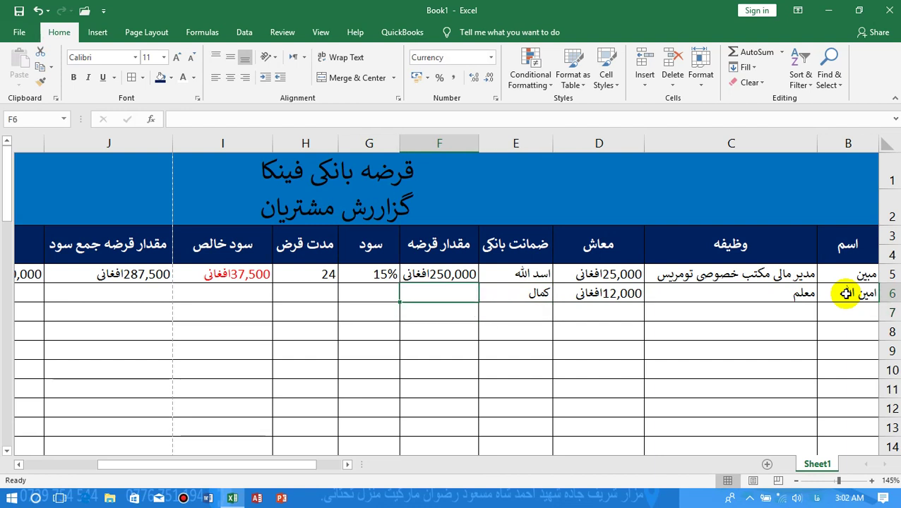
{"action": "type", "text": "100000"}
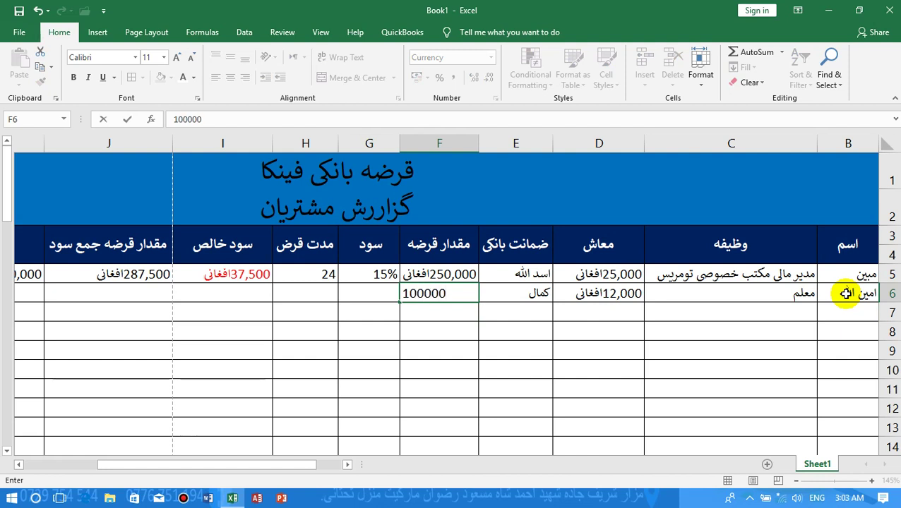
{"action": "key", "text": "Return"}
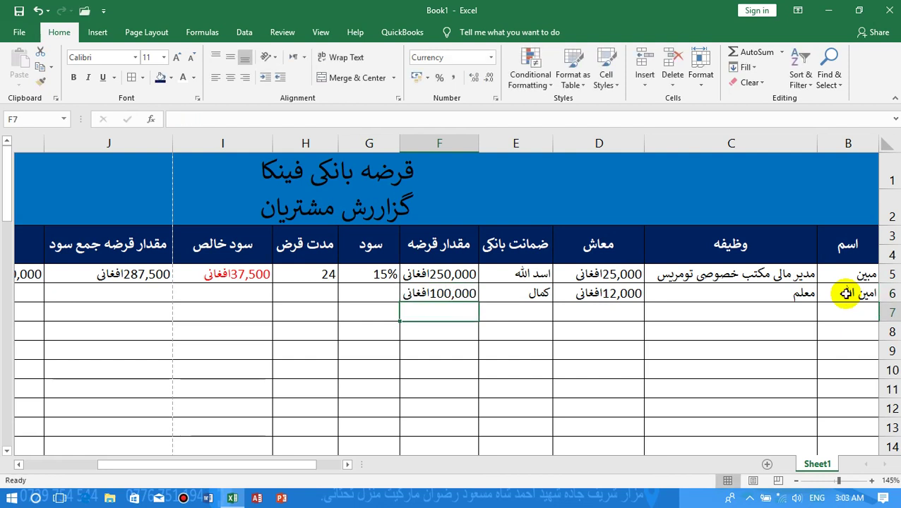
Enter 8% interest in G6 and a loan term of 10 in H6.
{"action": "key", "text": "Left"}
{"action": "key", "text": "Up"}
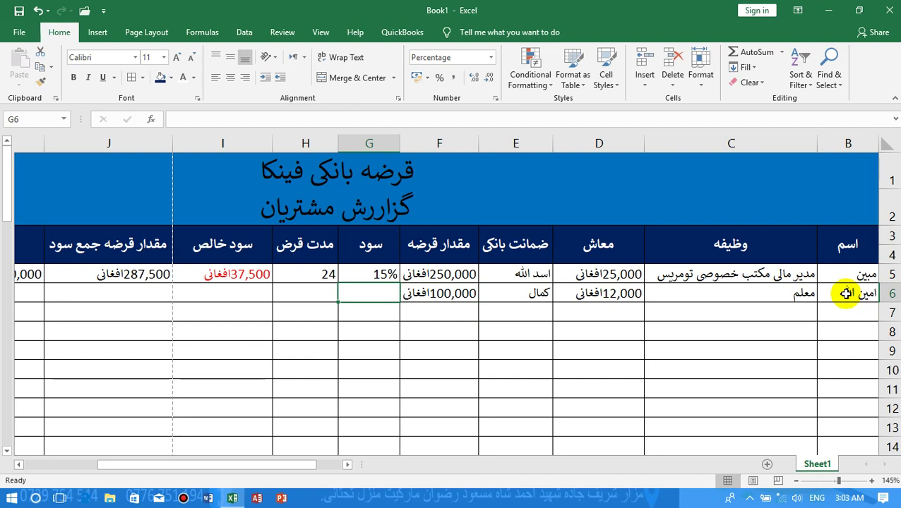
{"action": "type", "text": "8"}
{"action": "key", "text": "Return"}
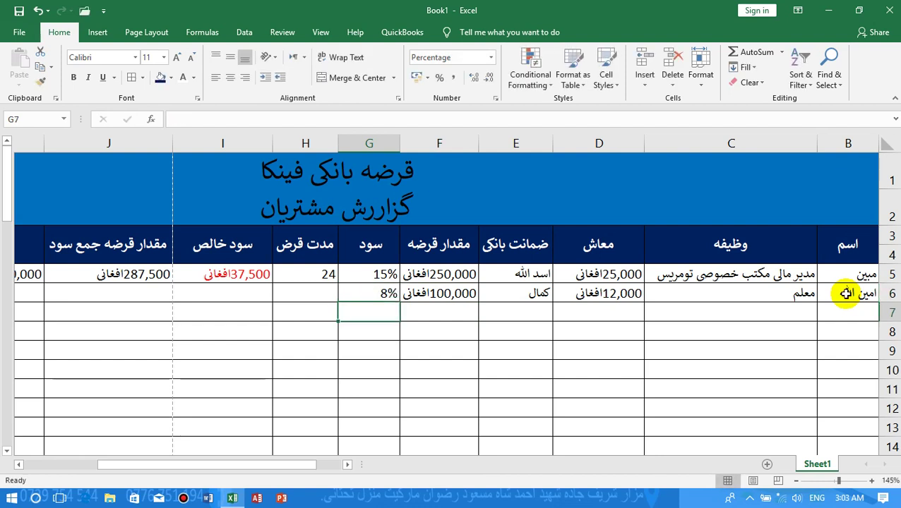
{"action": "key", "text": "Left"}
{"action": "key", "text": "Up"}
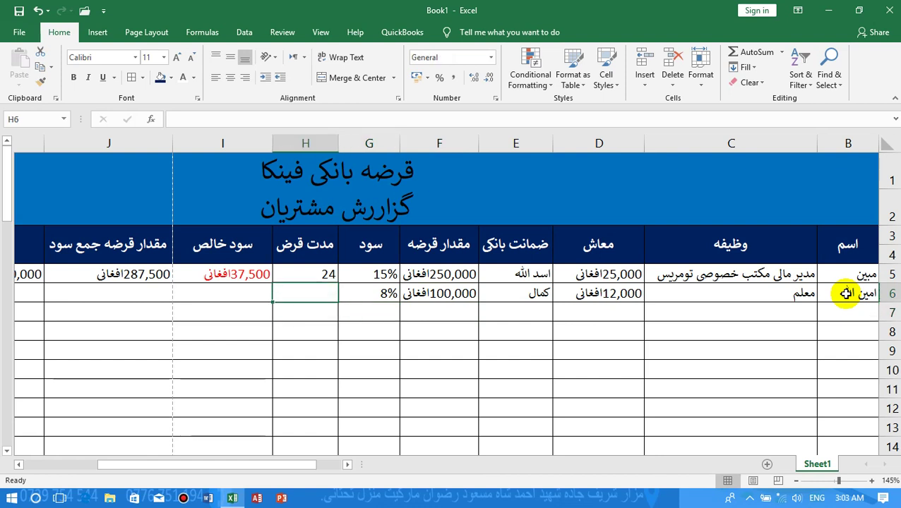
{"action": "type", "text": "10"}
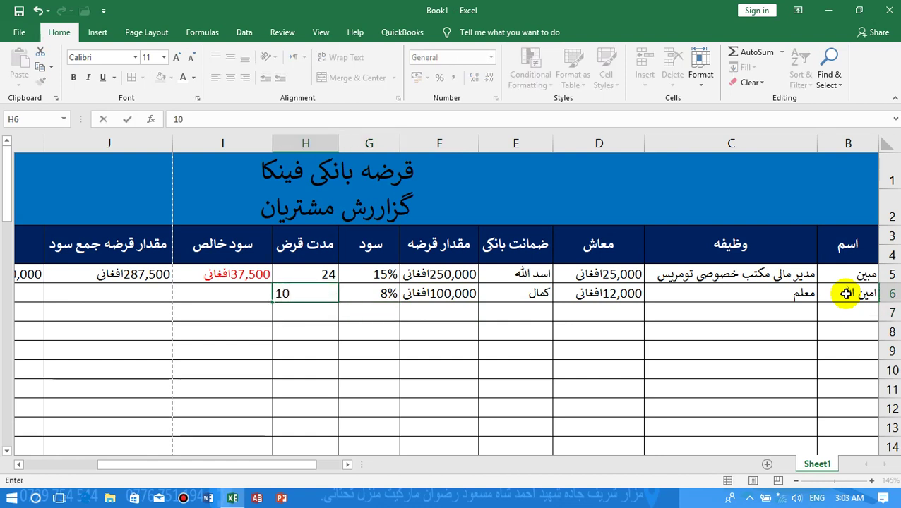
{"action": "key", "text": "Return"}
{"action": "key", "text": "Up"}
{"action": "key", "text": "Left"}
{"action": "key", "text": "Left"}
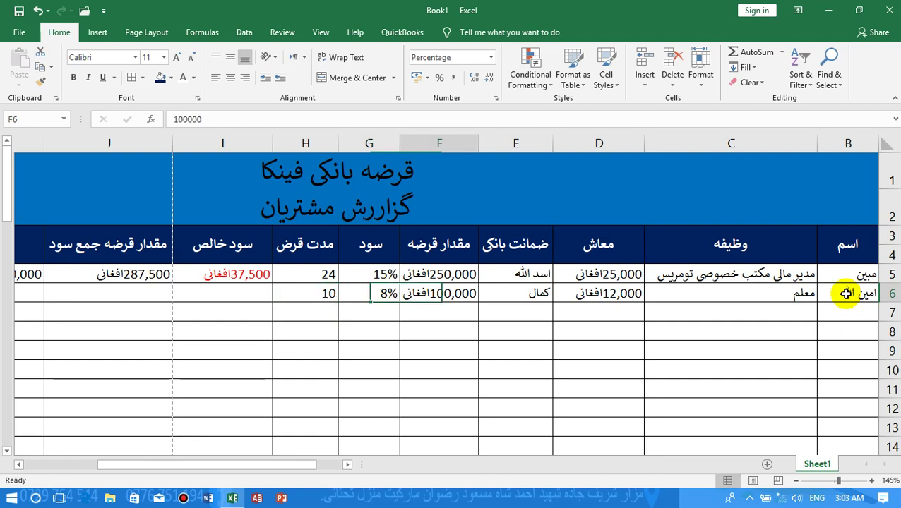
{"action": "key", "text": "Down"}
{"action": "key", "text": "Left"}
{"action": "key", "text": "Left"}
{"action": "key", "text": "Left"}
{"action": "key", "text": "Up"}
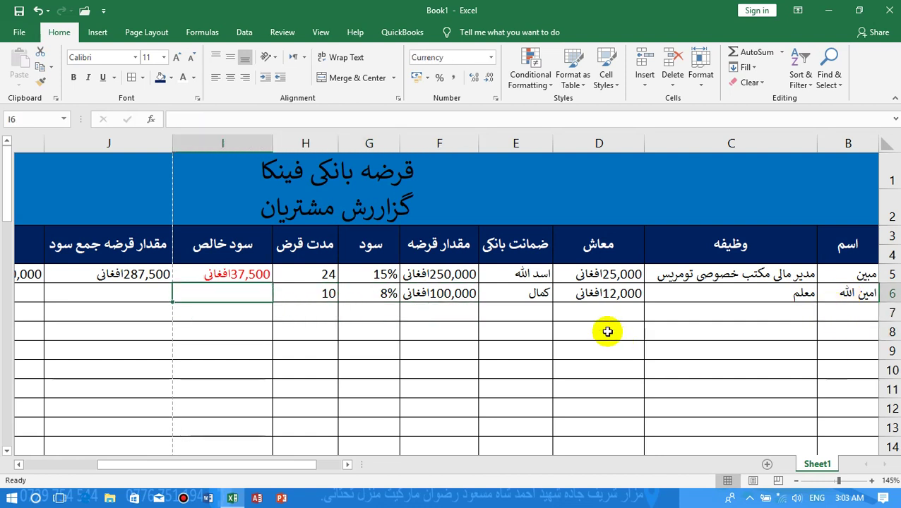
Fill the I5 PMT formula down column I.
{"action": "left_click", "coordinate": [237, 274]}
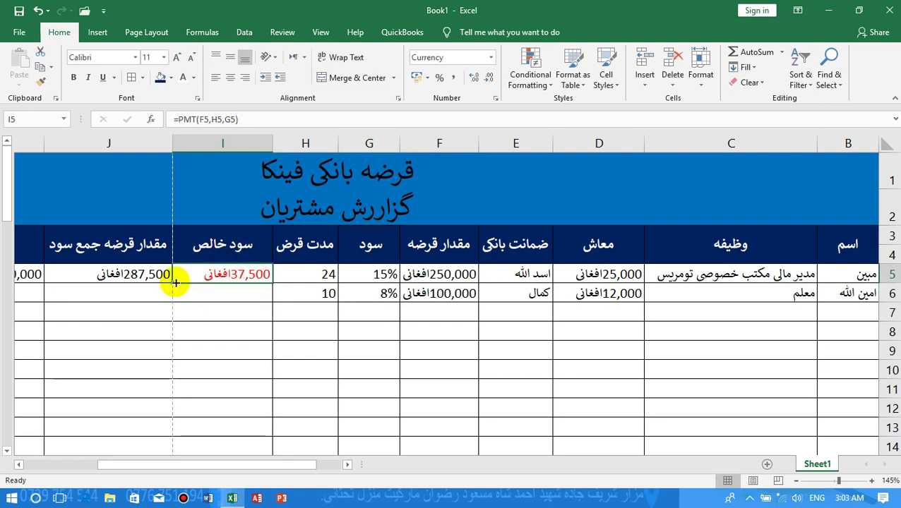
{"action": "left_click_drag", "start_coordinate": [176, 283], "coordinate": [178, 360]}
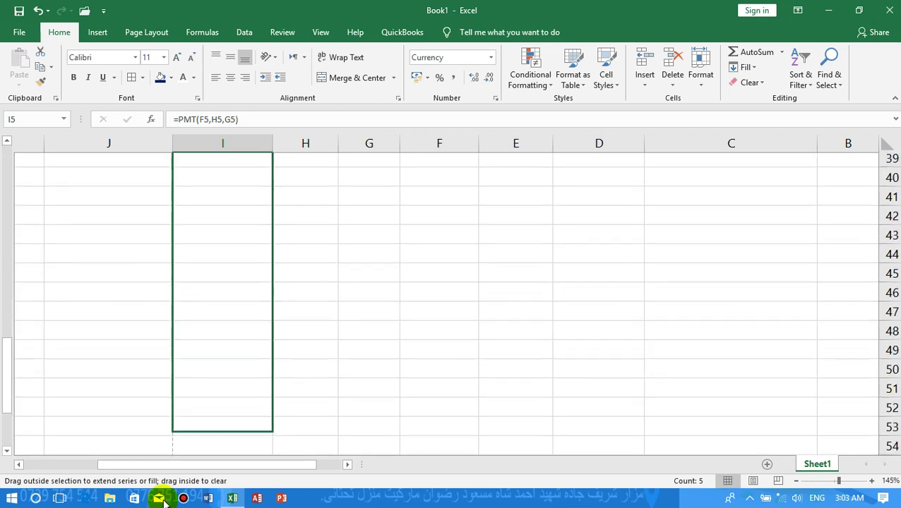
{"action": "left_click_drag", "start_coordinate": [173, 361], "coordinate": [163, 494]}
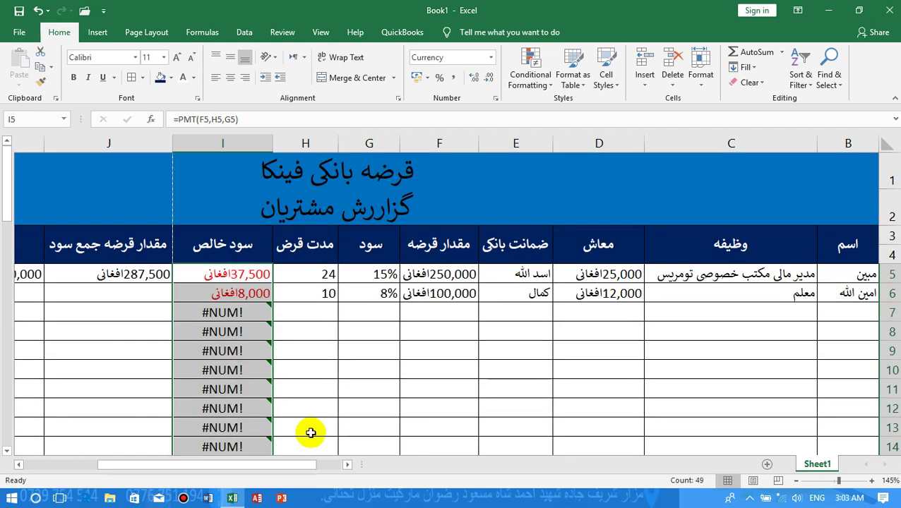
{"action": "left_click", "coordinate": [243, 292]}
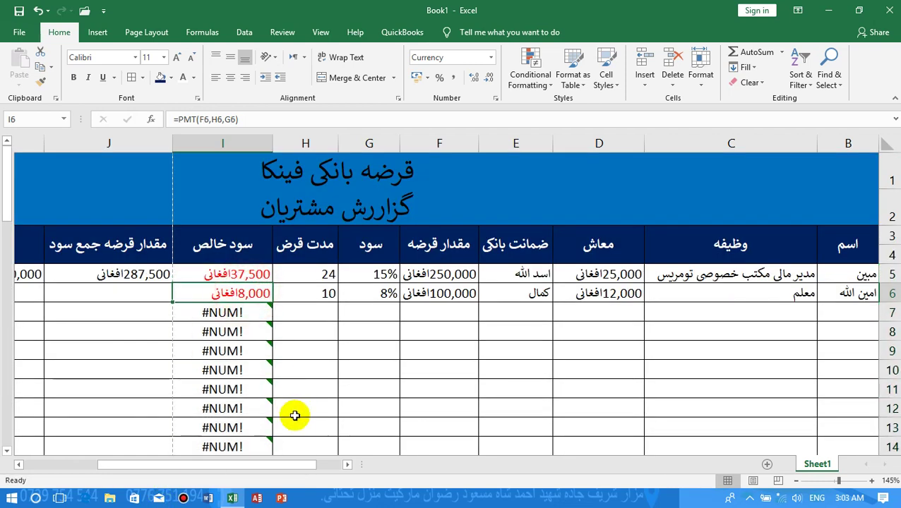
Change the second customer's interest rate in G6 to 12%.
{"action": "left_click", "coordinate": [378, 295]}
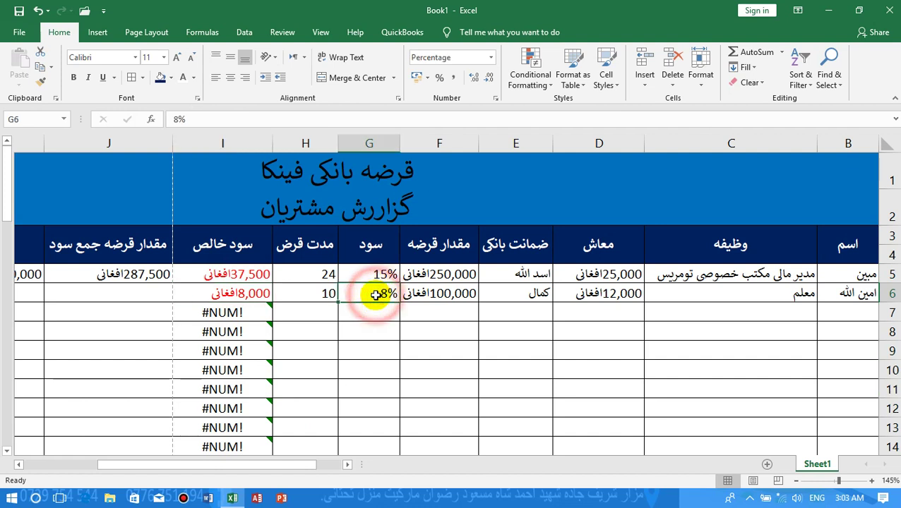
{"action": "type", "text": "10"}
{"action": "key", "text": "Return"}
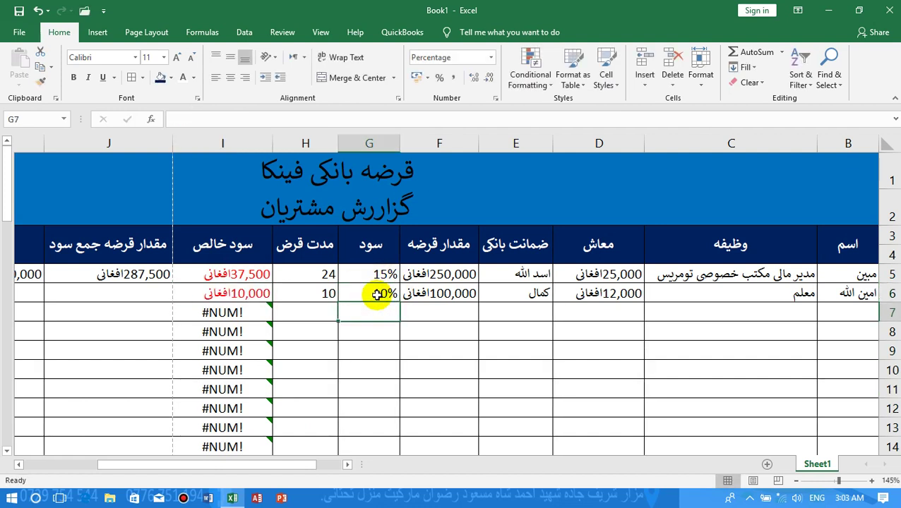
{"action": "left_click", "coordinate": [378, 296]}
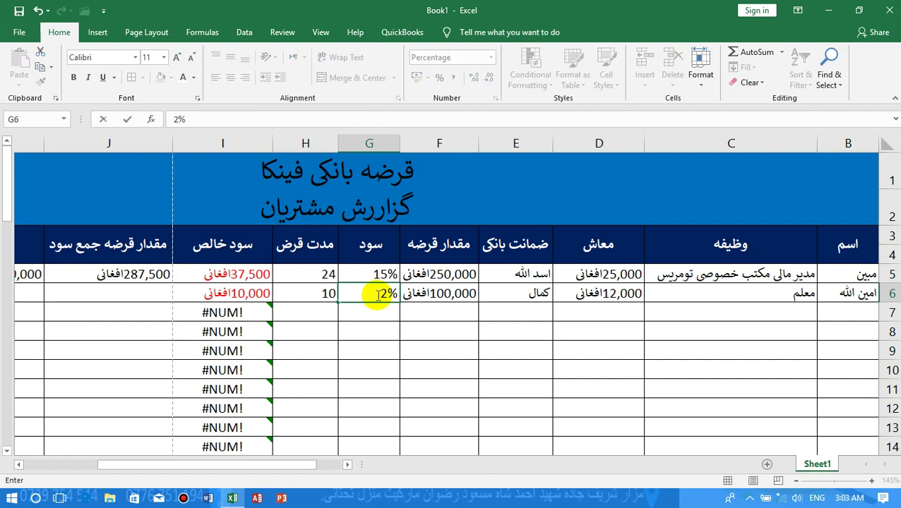
{"action": "key", "text": "ctrl+Return"}
{"action": "type", "text": "12"}
{"action": "key", "text": "Return"}
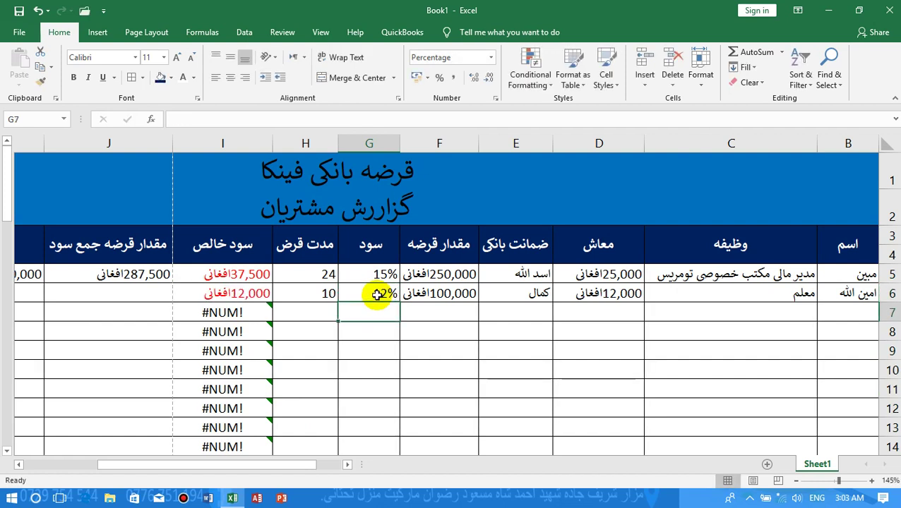
{"action": "left_click", "coordinate": [378, 295]}
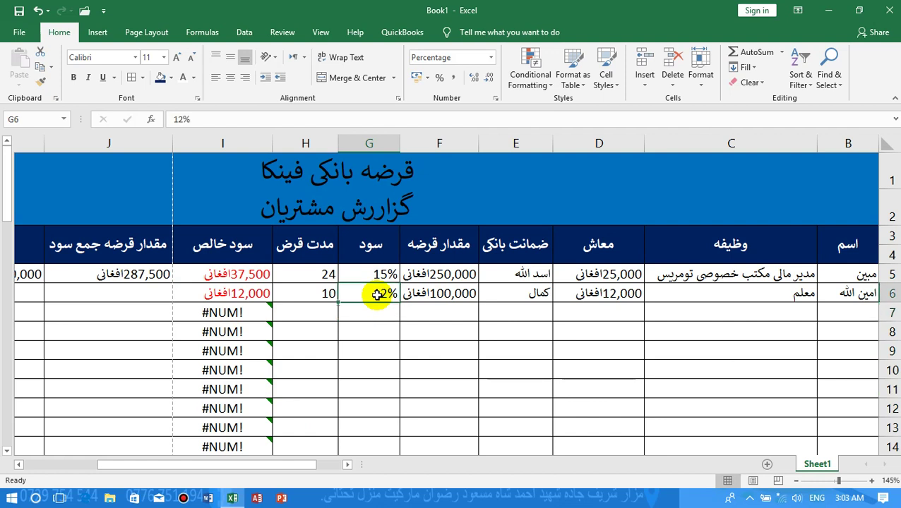
Confirm the =PMT(F6,H6,G6) formula in I6, now showing 12,000.
{"action": "double_click", "coordinate": [238, 294]}
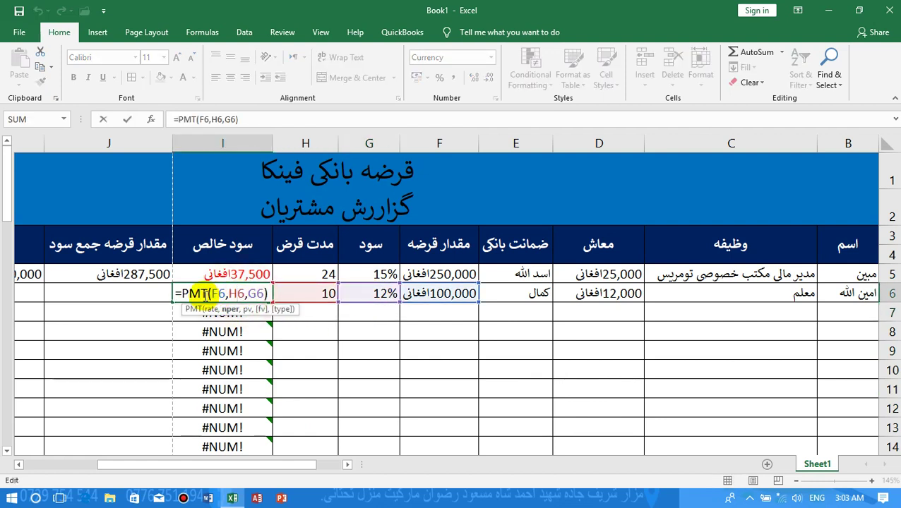
{"action": "key", "text": "Return"}
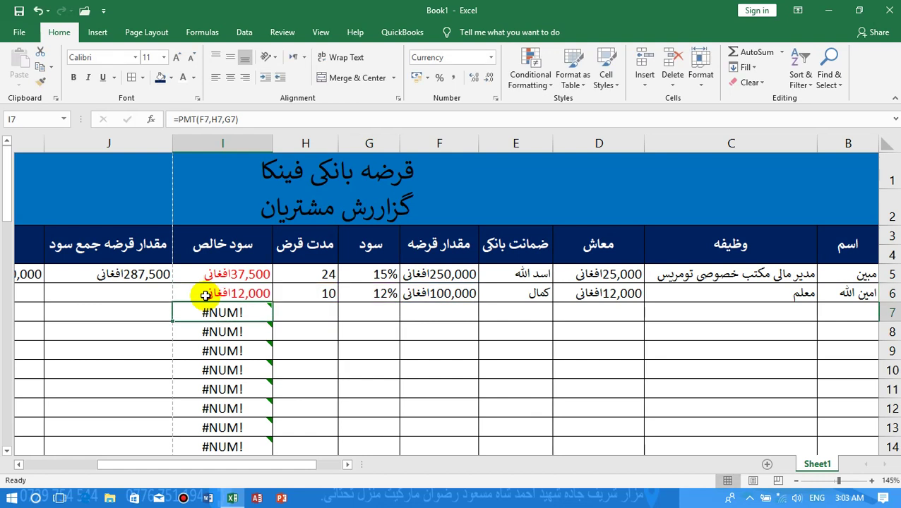
{"action": "left_click", "coordinate": [382, 293]}
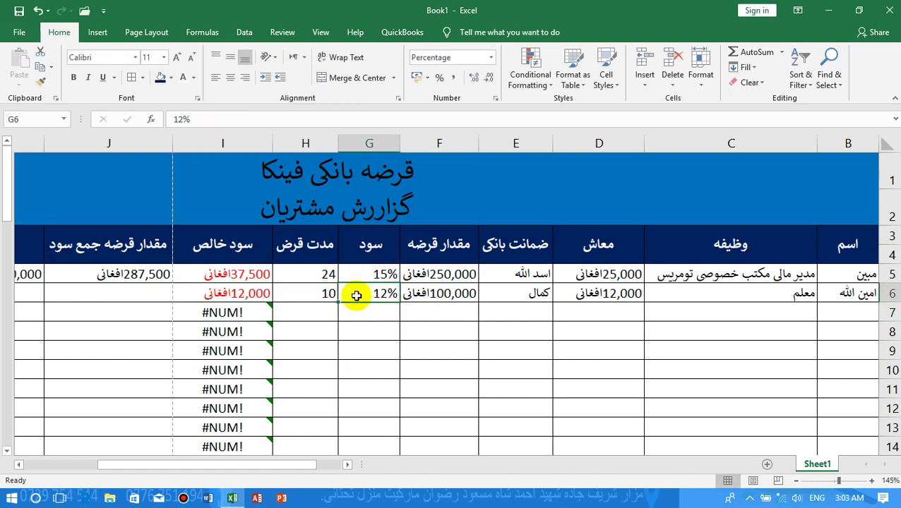
{"action": "left_click", "coordinate": [253, 295]}
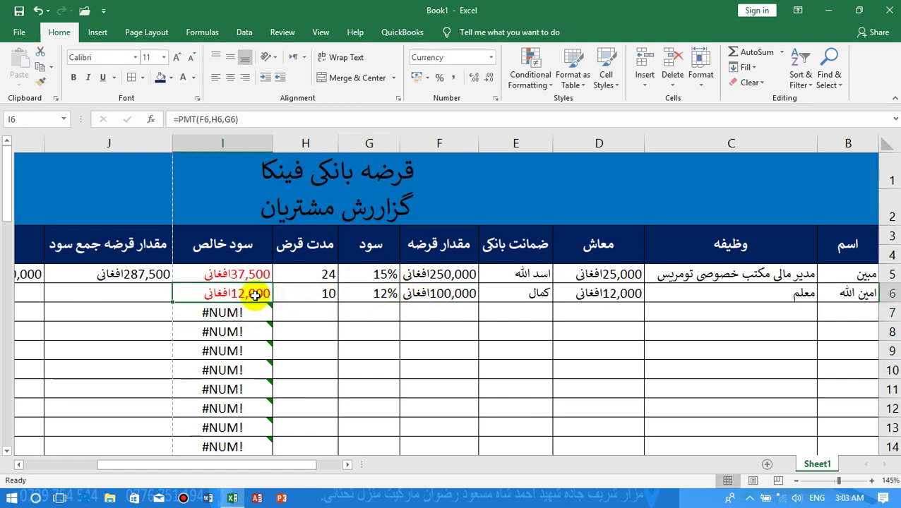
Fill the J5 formula =F5-I5 down to J22, giving 112,000 in J6.
{"action": "left_click", "coordinate": [123, 288]}
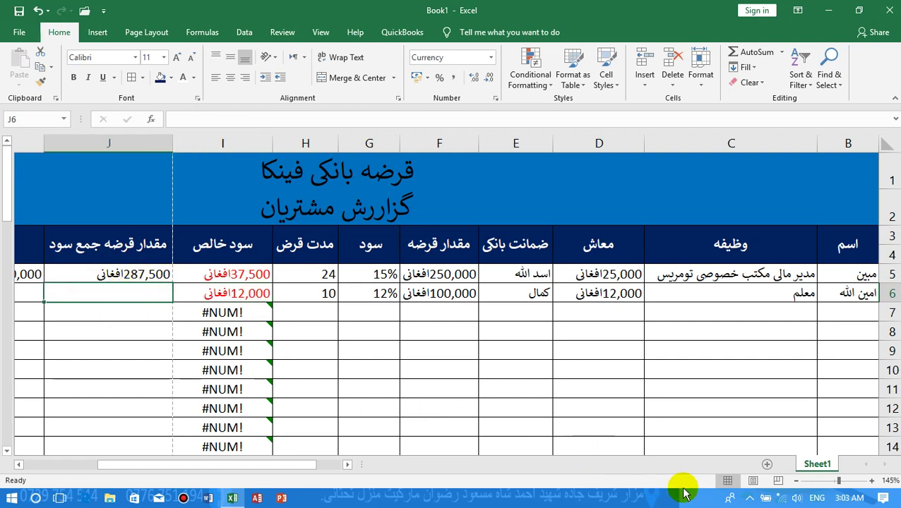
{"action": "left_click_drag", "start_coordinate": [296, 470], "coordinate": [269, 467]}
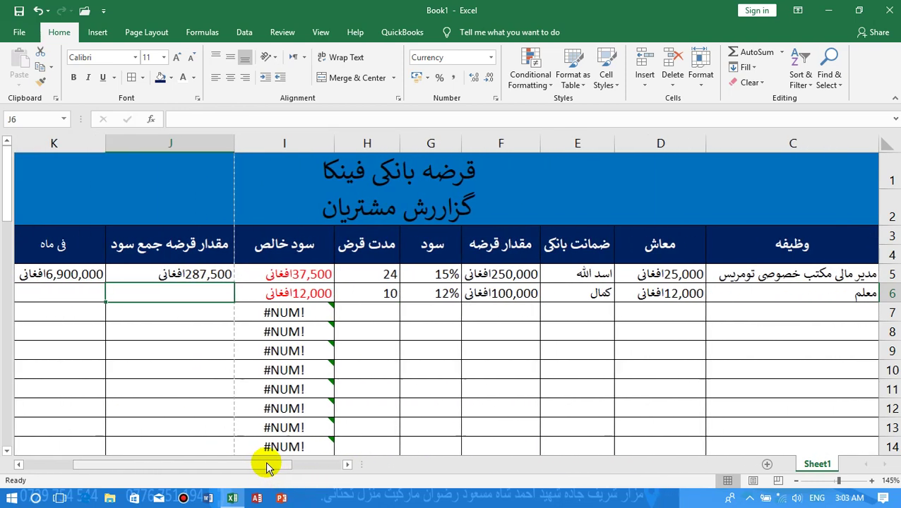
{"action": "left_click", "coordinate": [169, 273]}
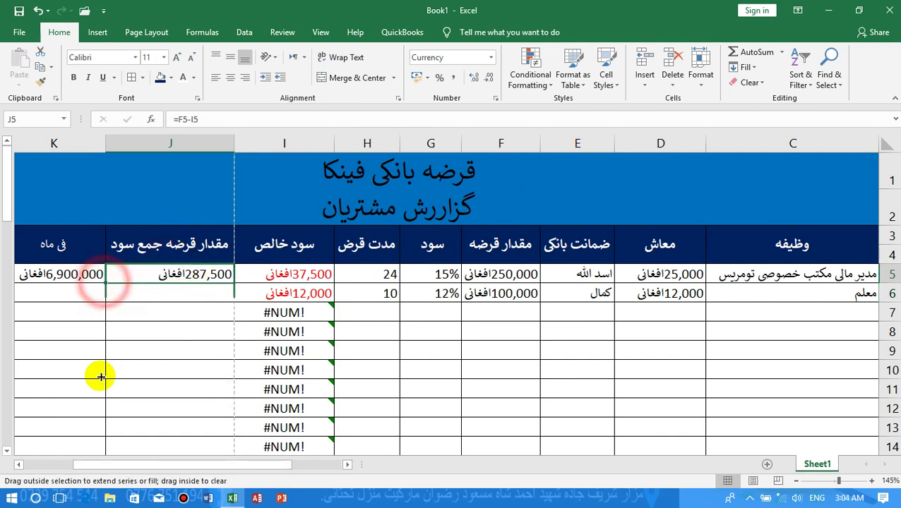
{"action": "left_click_drag", "start_coordinate": [104, 283], "coordinate": [100, 431]}
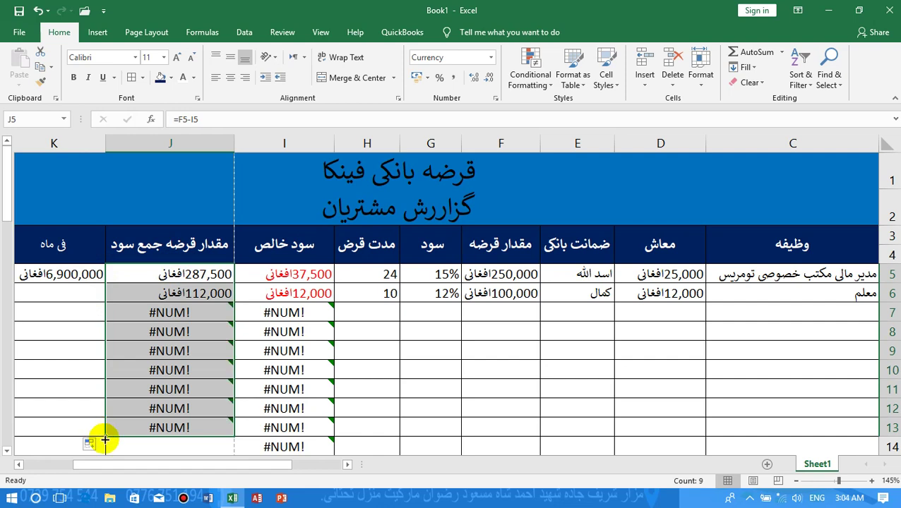
{"action": "left_click_drag", "start_coordinate": [105, 440], "coordinate": [101, 459]}
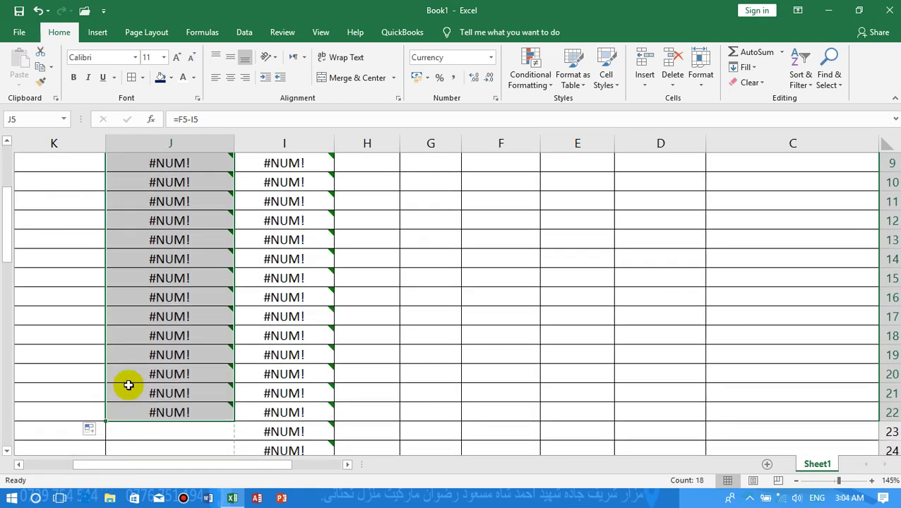
{"action": "scroll", "coordinate": [128, 385], "scroll_direction": "up", "scroll_amount": 3}
{"action": "left_click", "coordinate": [293, 310]}
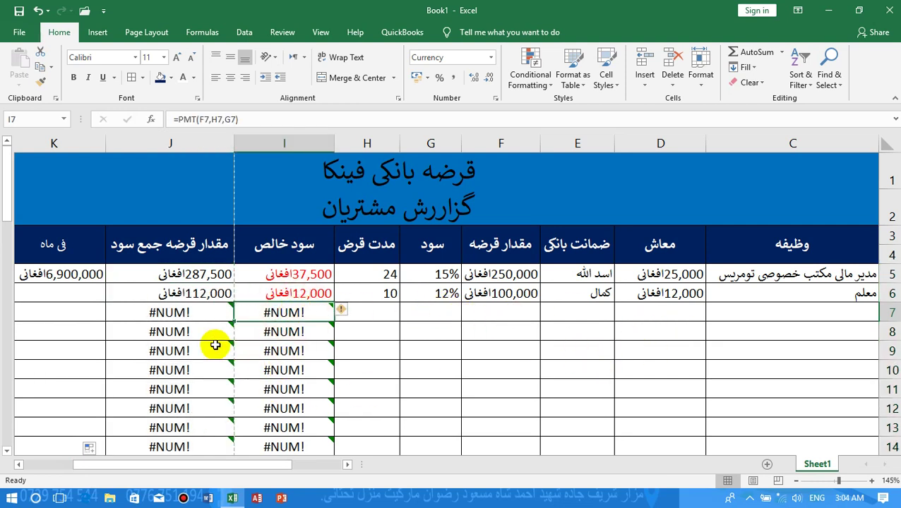
Fill the K5 monthly formula down column K, giving 1,120,000 in row 6.
{"action": "left_click_drag", "start_coordinate": [221, 466], "coordinate": [161, 466]}
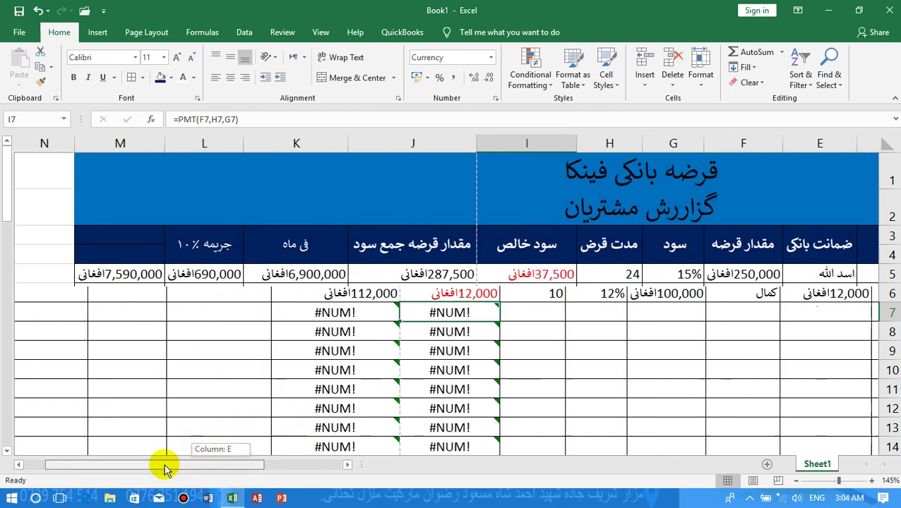
{"action": "left_click", "coordinate": [326, 274]}
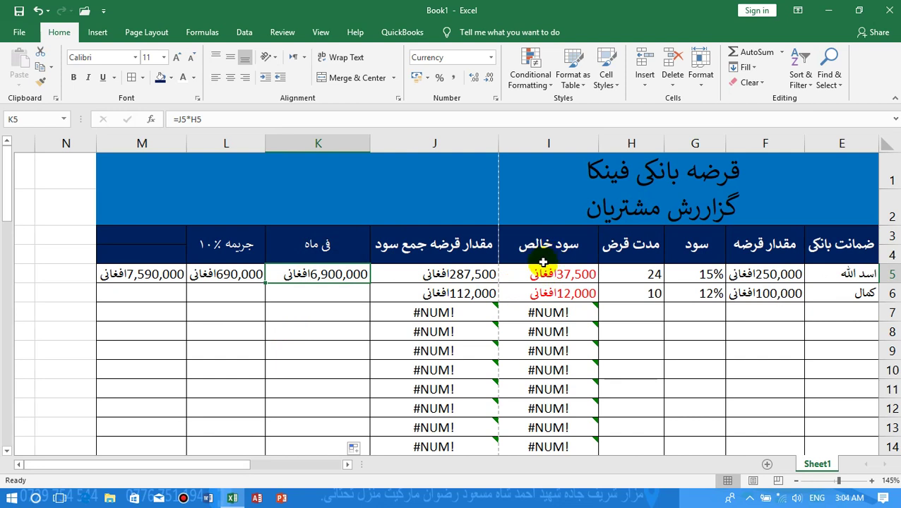
{"action": "left_click", "coordinate": [555, 294]}
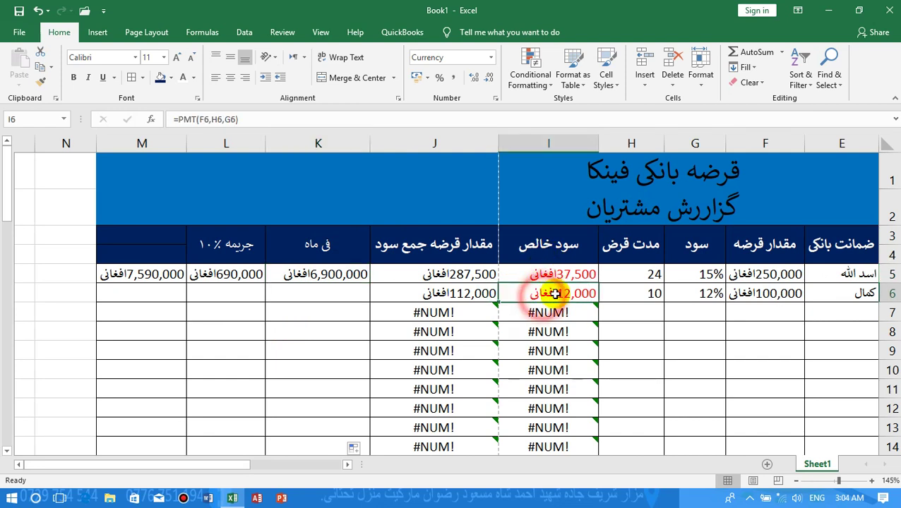
{"action": "left_click", "coordinate": [475, 295]}
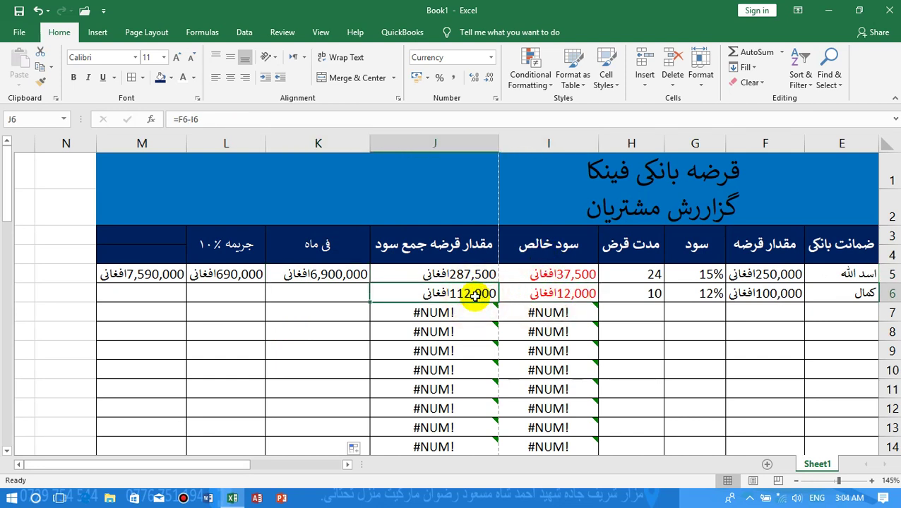
{"action": "left_click", "coordinate": [310, 276]}
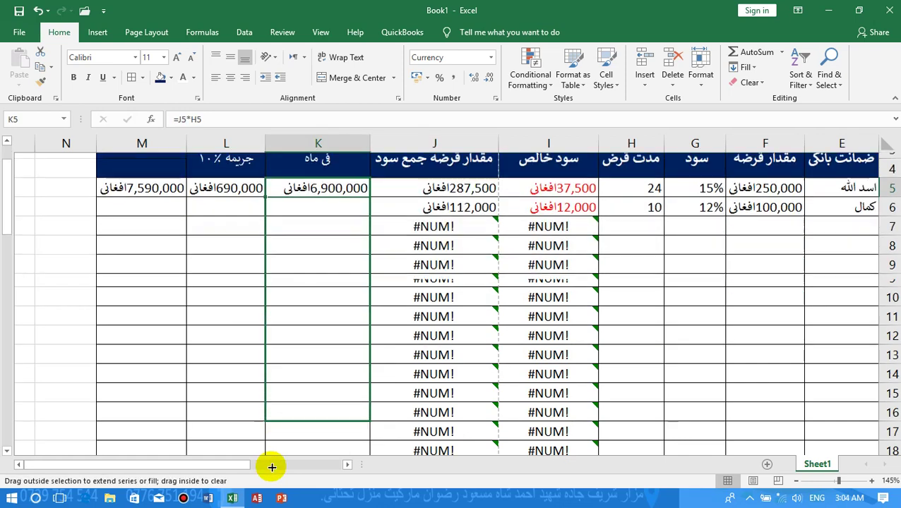
{"action": "left_click_drag", "start_coordinate": [263, 284], "coordinate": [271, 417]}
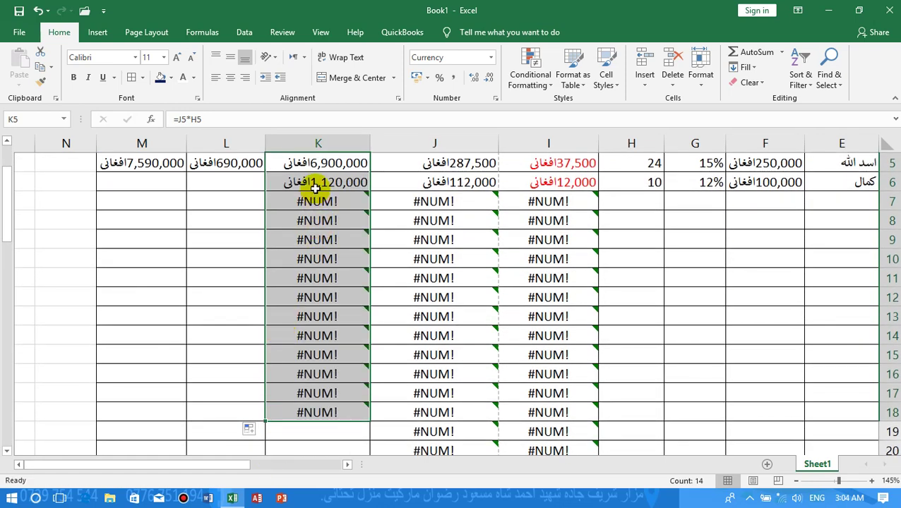
{"action": "scroll", "coordinate": [315, 187], "scroll_direction": "up", "scroll_amount": 2}
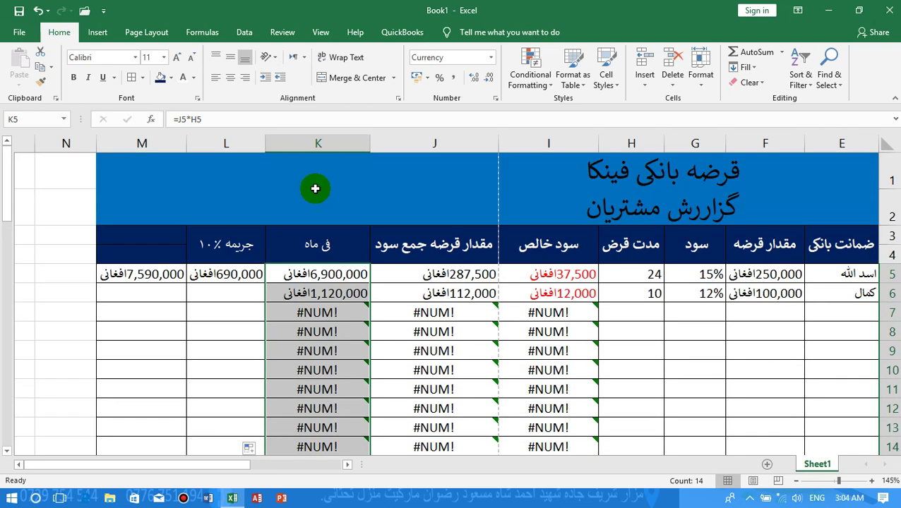
{"action": "left_click", "coordinate": [323, 297]}
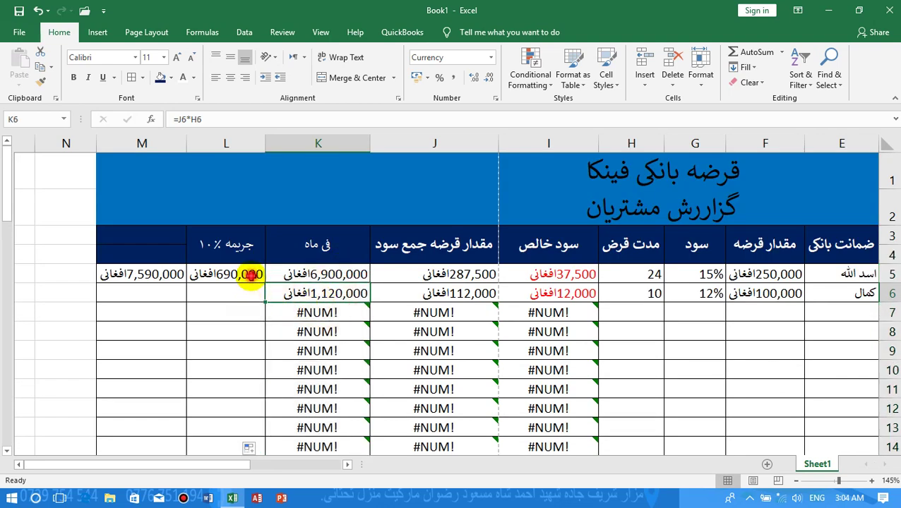
Fill the L5 penalty and M5 total formulas down, giving 112,000 and 1,232,000 in row 6.
{"action": "left_click", "coordinate": [252, 275]}
{"action": "left_click_drag", "start_coordinate": [188, 284], "coordinate": [192, 392]}
{"action": "left_click", "coordinate": [226, 298]}
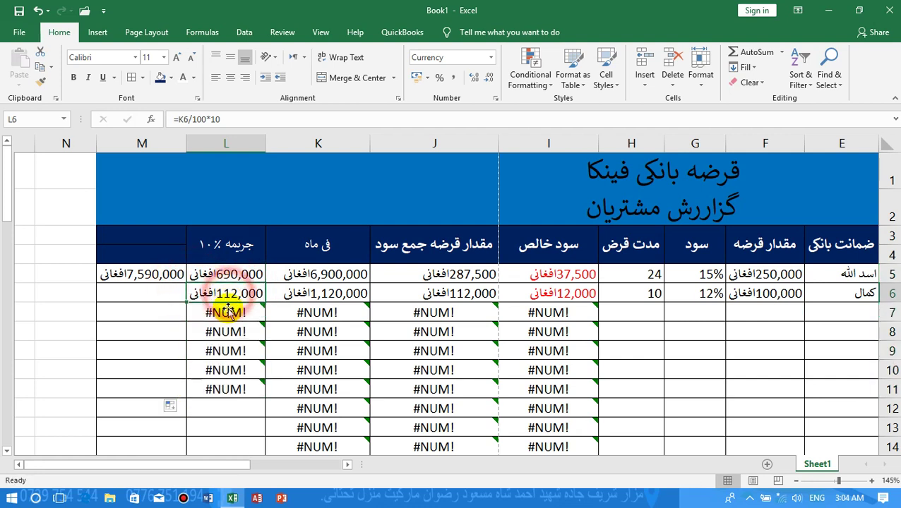
{"action": "left_click", "coordinate": [139, 290]}
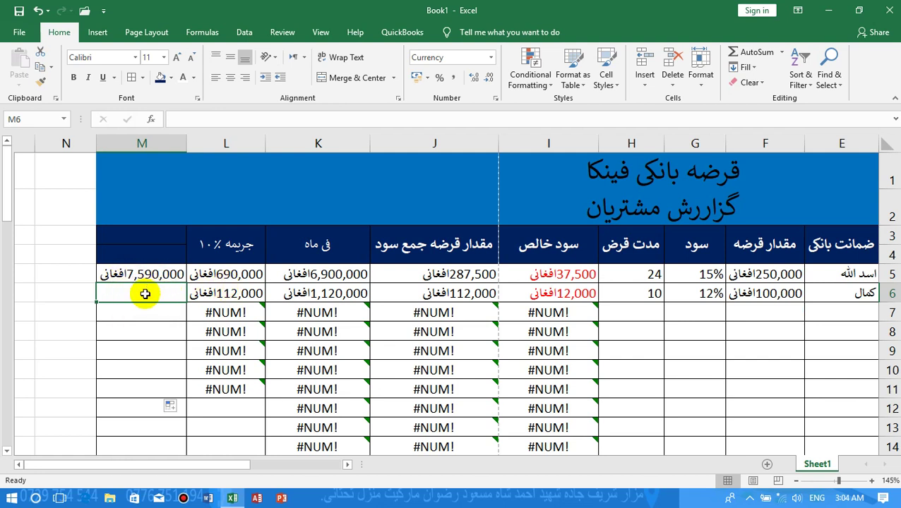
{"action": "left_click", "coordinate": [129, 271]}
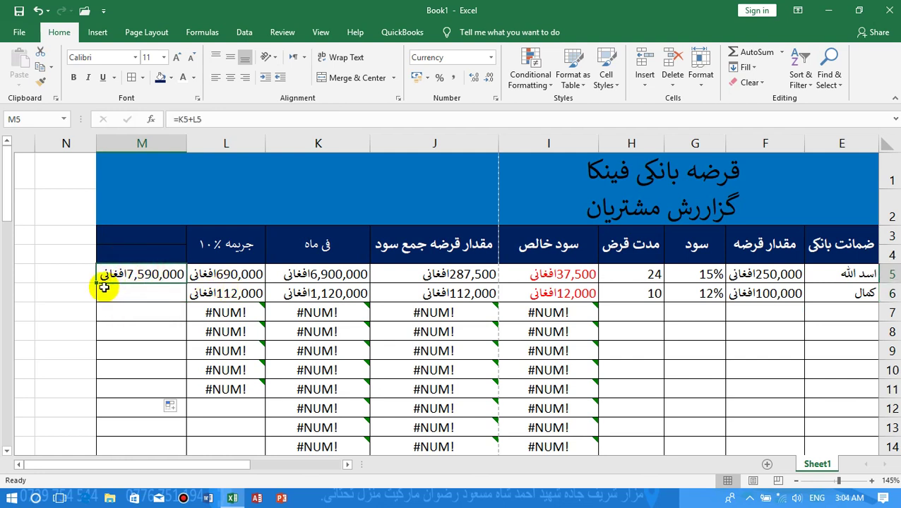
{"action": "left_click_drag", "start_coordinate": [97, 281], "coordinate": [98, 369]}
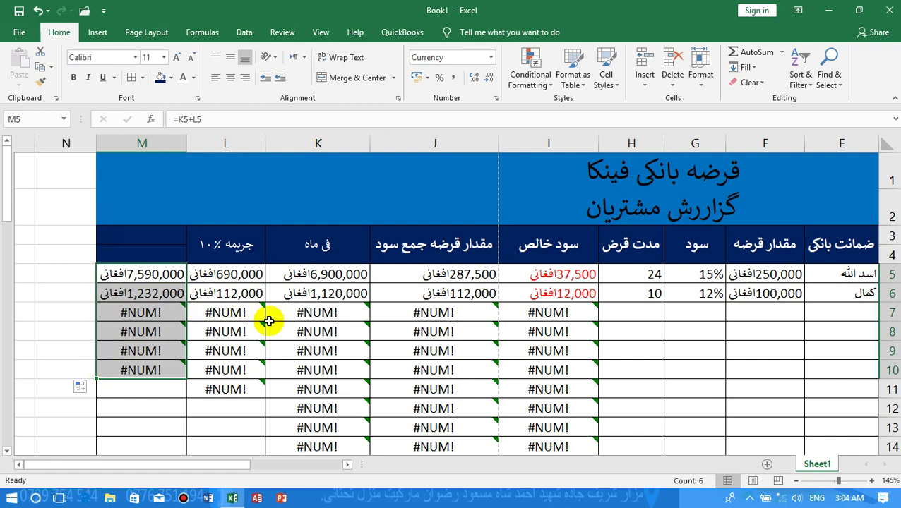
{"action": "scroll", "coordinate": [269, 321], "scroll_direction": "up", "scroll_amount": 1, "text": "ctrl"}
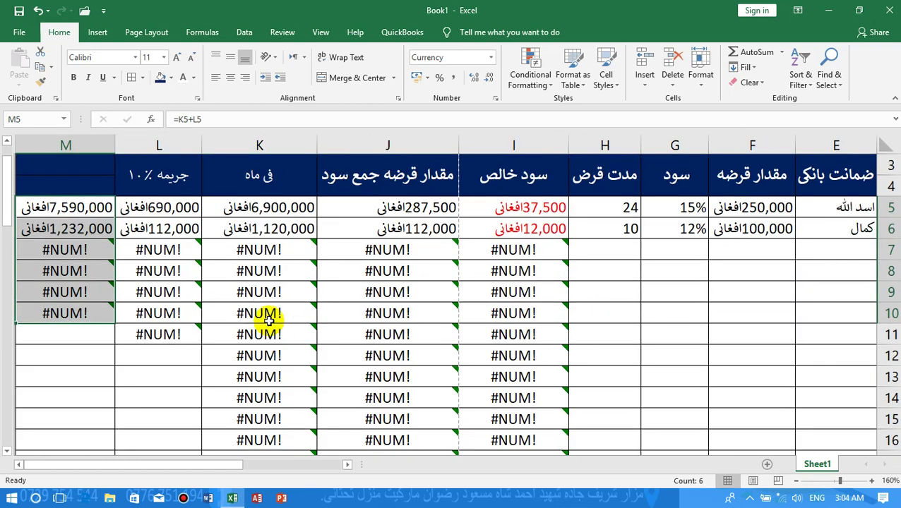